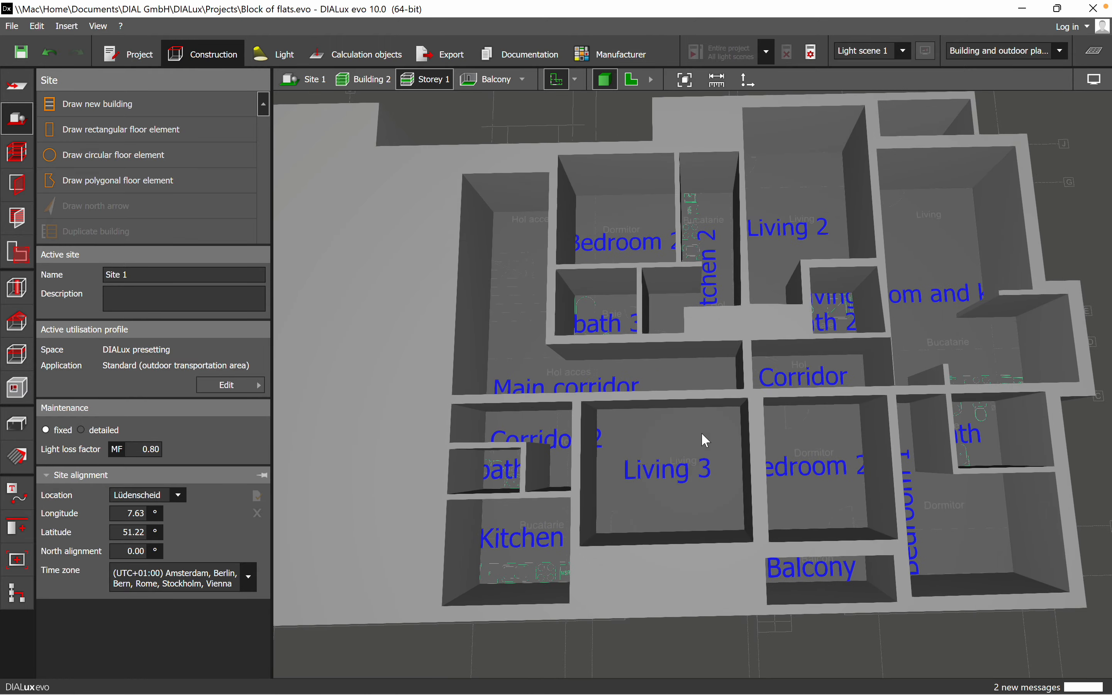
Examine the Storey 1 floor plan for the door and window openings around the balconies, bedrooms and living rooms
left_click(631, 81)
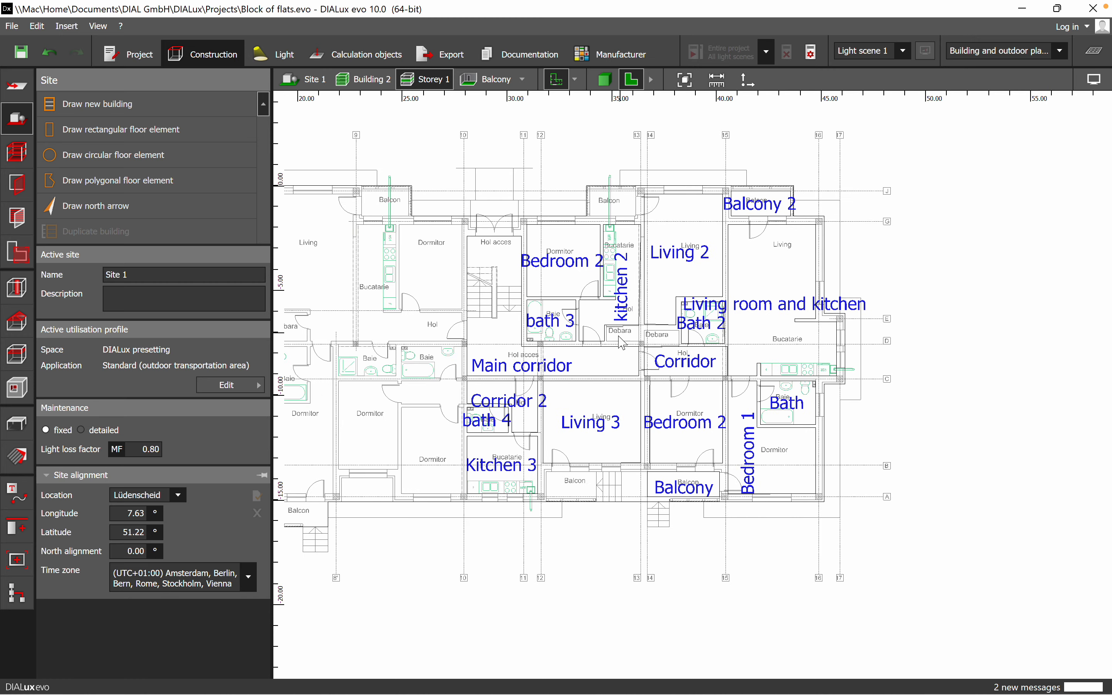
scroll(596, 313, "down", 1)
middle_click_drag(593, 306, 566, 296)
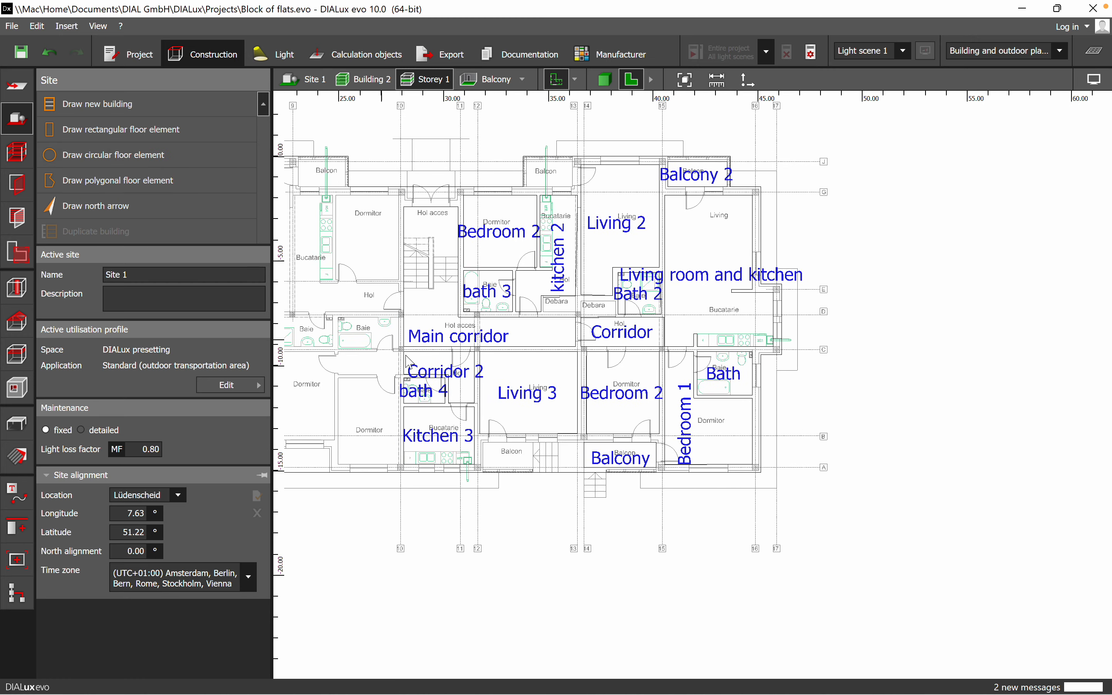
scroll(728, 319, "up", 1)
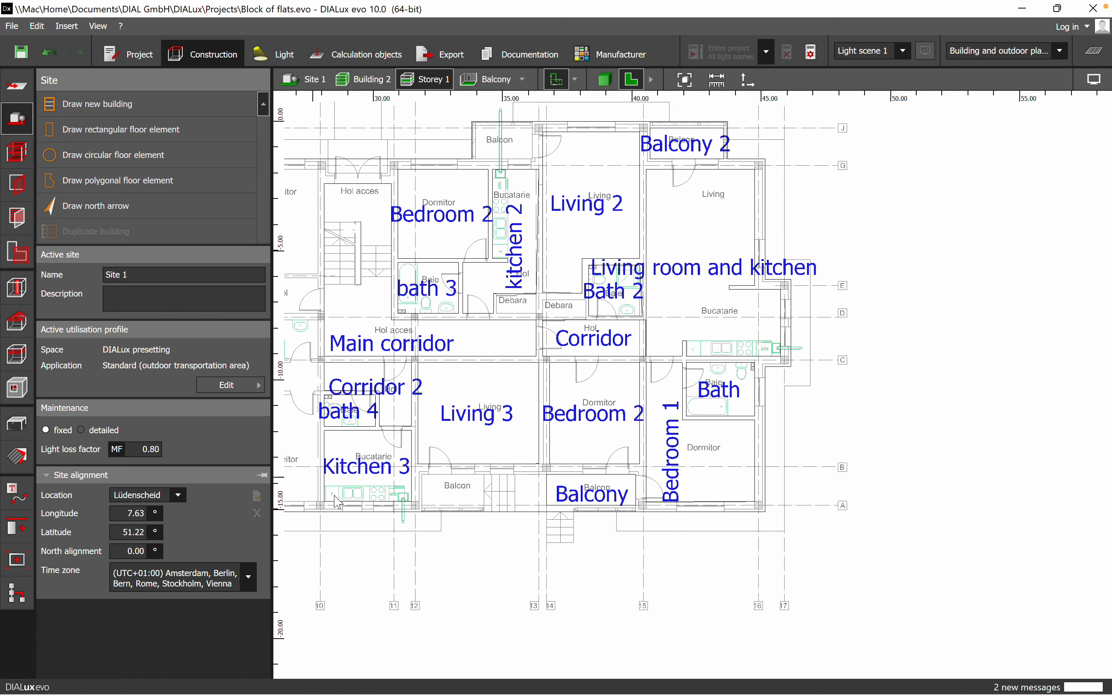
middle_click_drag(632, 275, 671, 297)
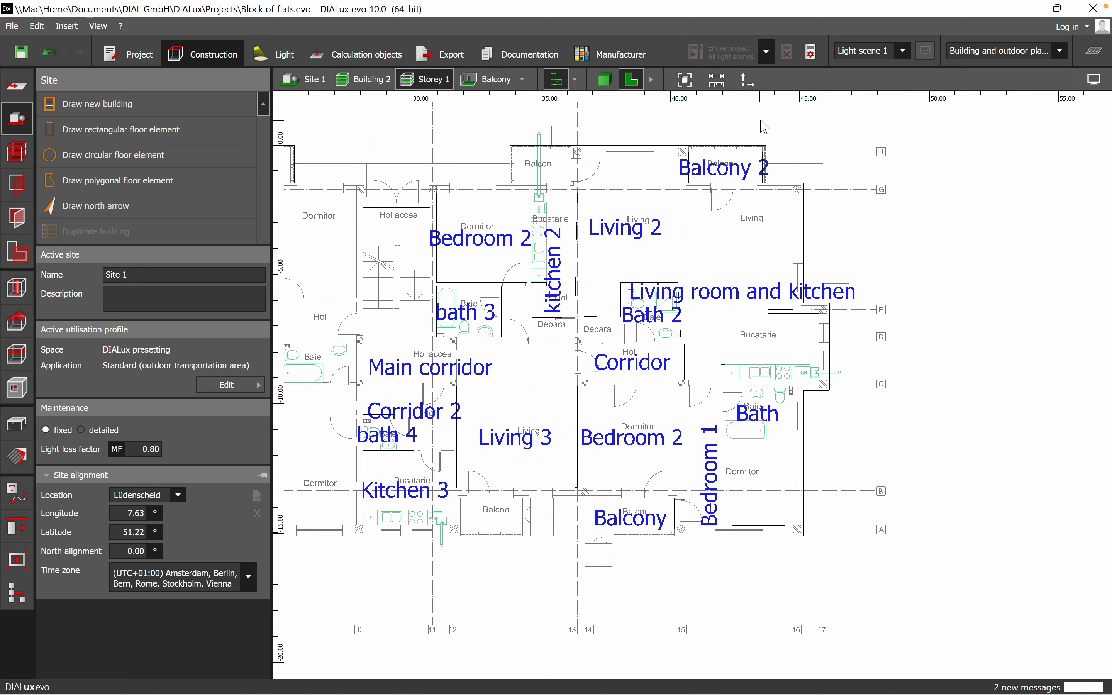
scroll(668, 359, "up", 3)
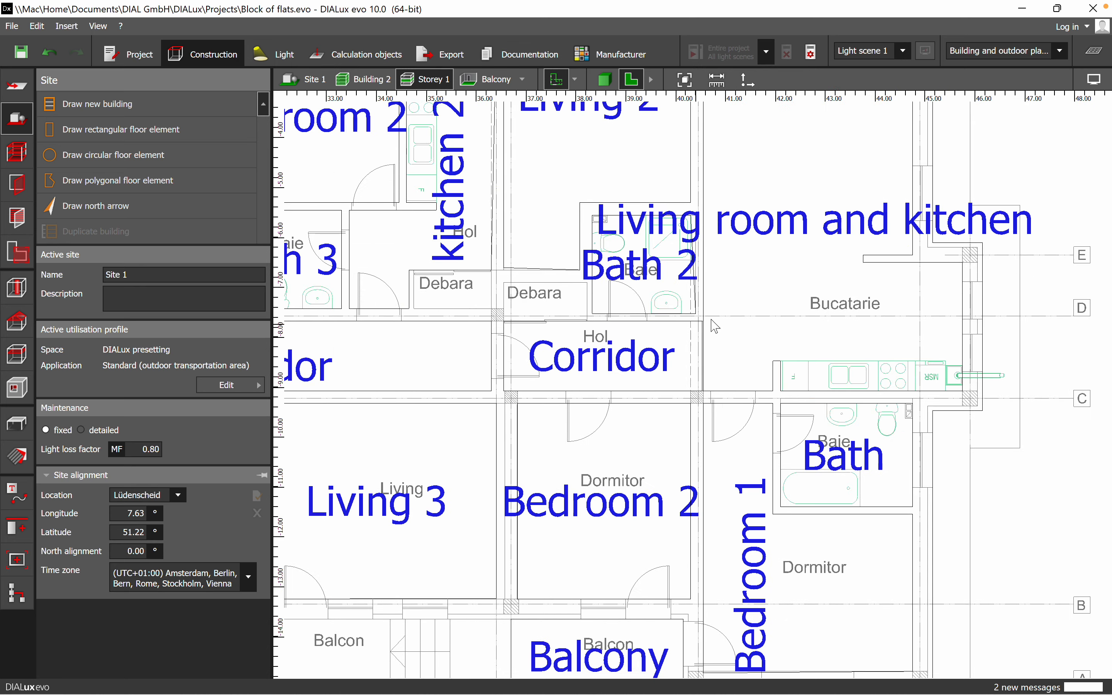
middle_click_drag(834, 248, 765, 317)
middle_click_drag(725, 415, 799, 260)
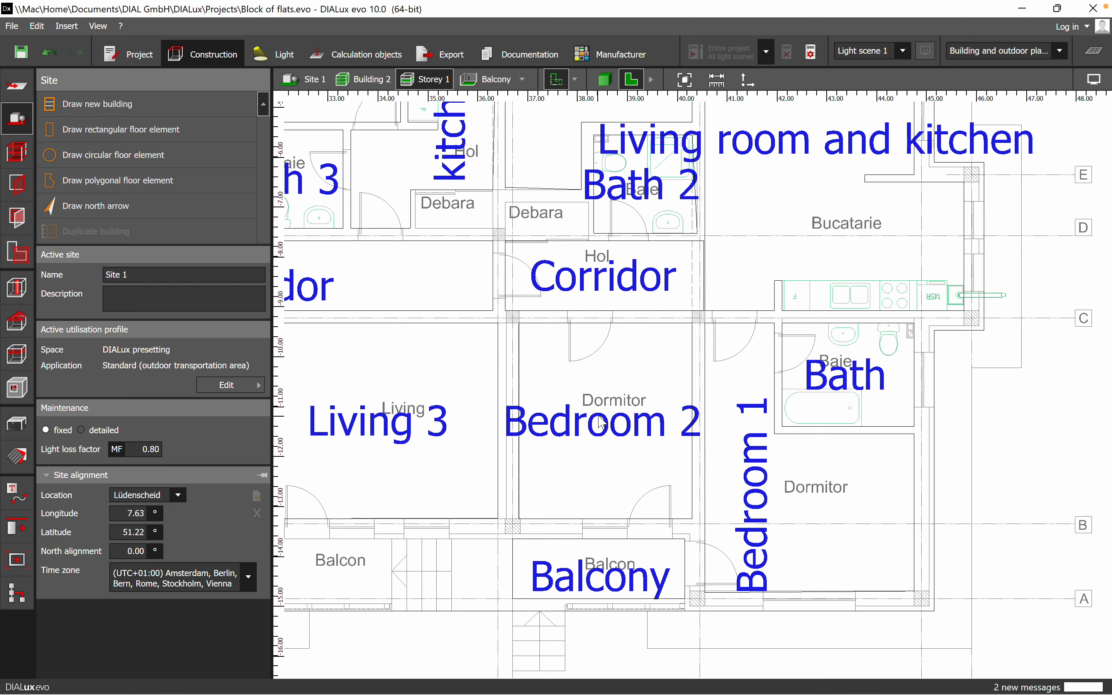
middle_click_drag(795, 297, 652, 464)
scroll(672, 449, "down", 2)
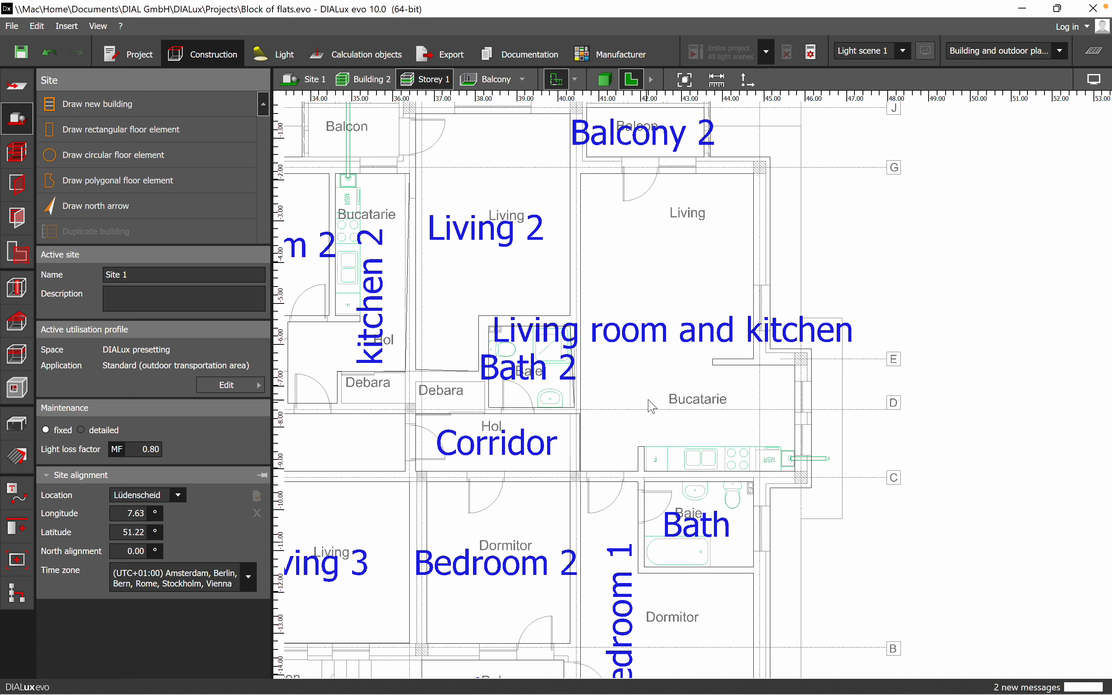
Inspect the storey's rooms and walls in 3D, and return to the floor plan
left_click(604, 80)
scroll(806, 362, "up", 5)
scroll(782, 362, "down", 2)
middle_click_drag(782, 362, 645, 492)
scroll(716, 369, "down", 3)
middle_click_drag(637, 420, 740, 339)
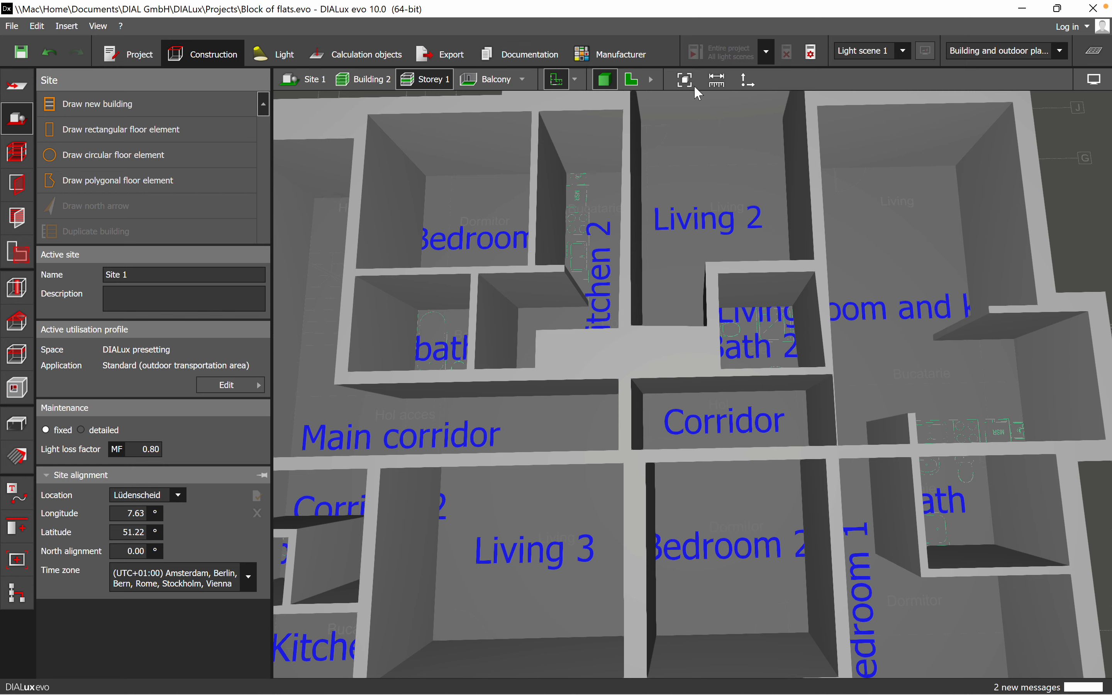
left_click(631, 79)
middle_click_drag(687, 272, 721, 250)
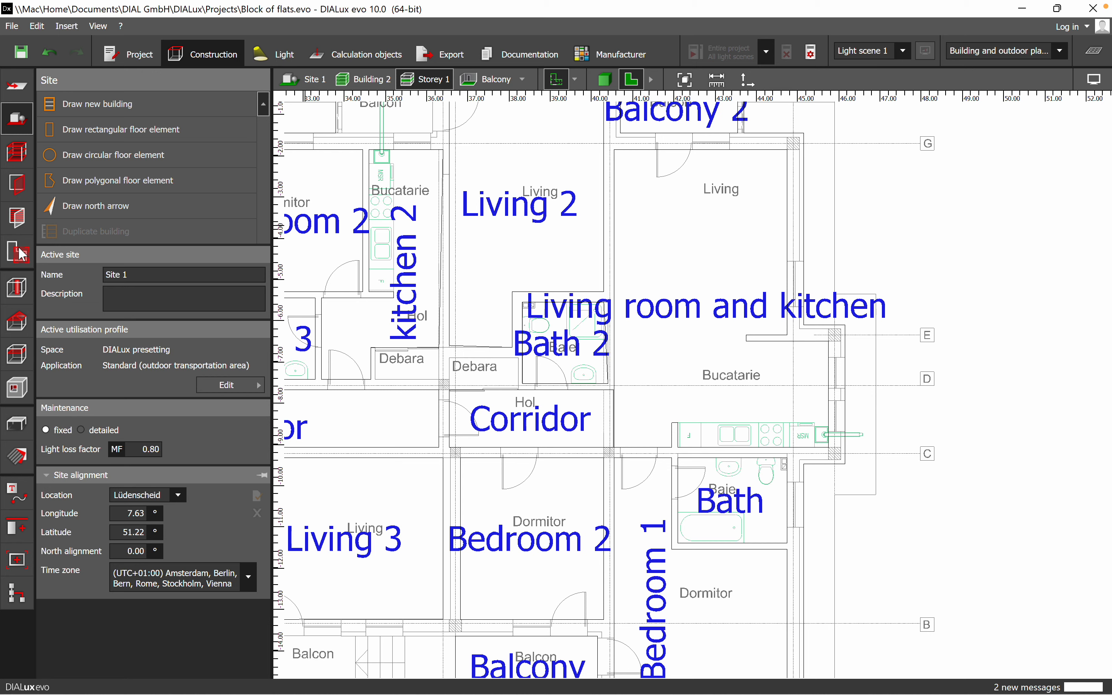
Choose the rectangular window with mullion, 1.500 m wide and 1.350 m high, as the active aperture
left_click(21, 224)
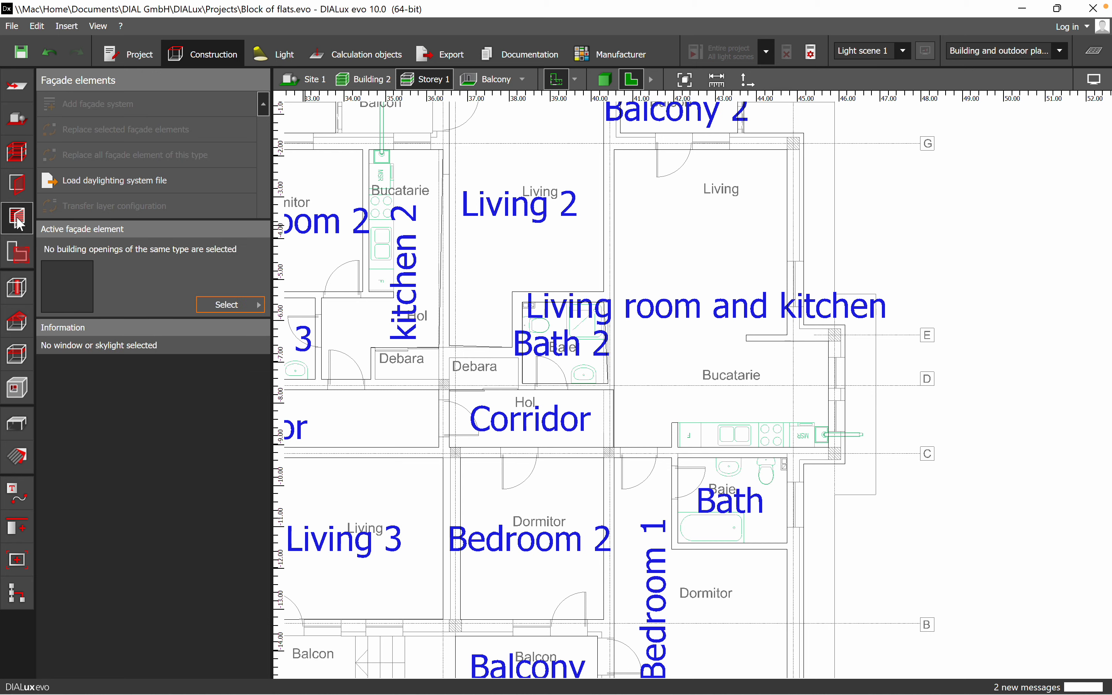
left_click(15, 195)
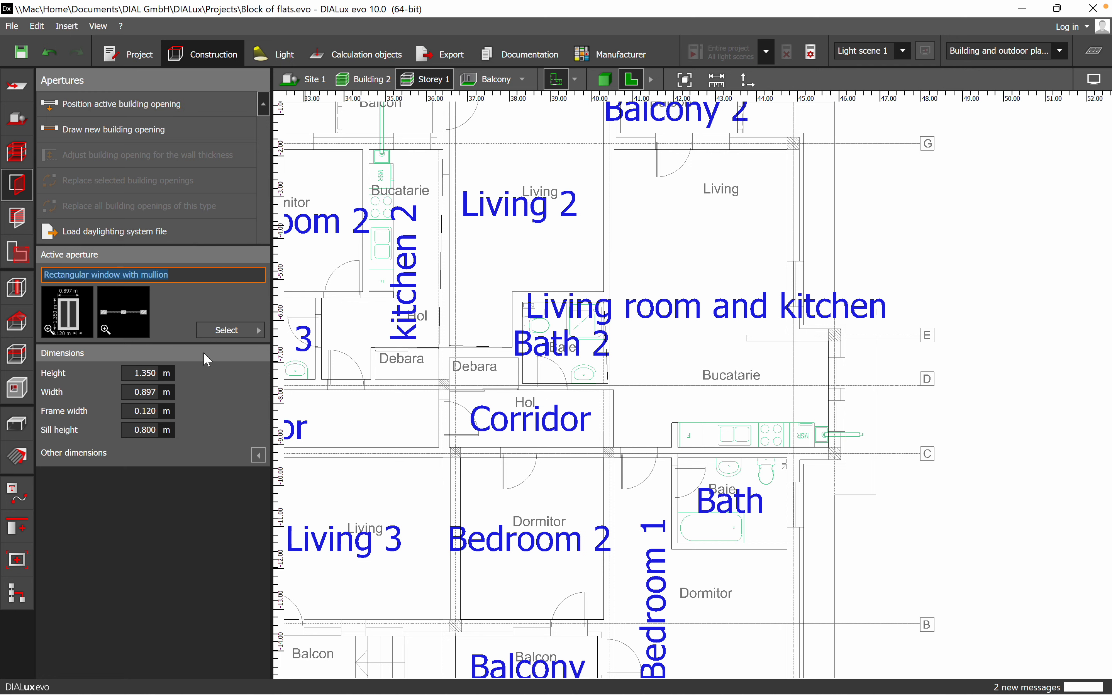
left_click(235, 336)
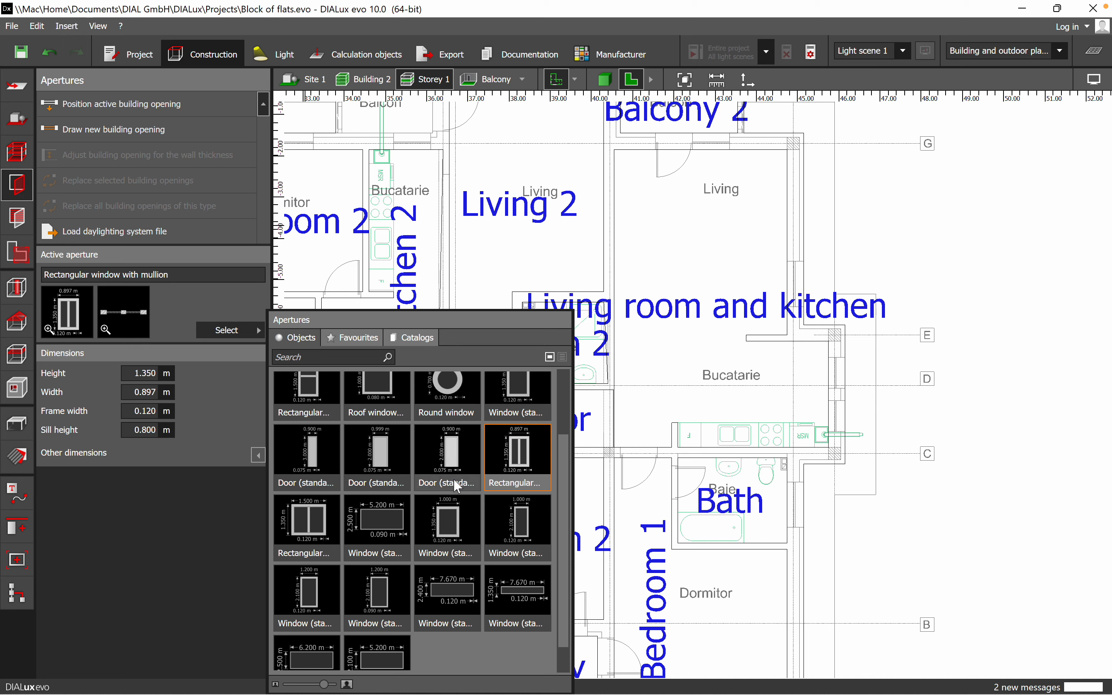
scroll(476, 467, "up", 2)
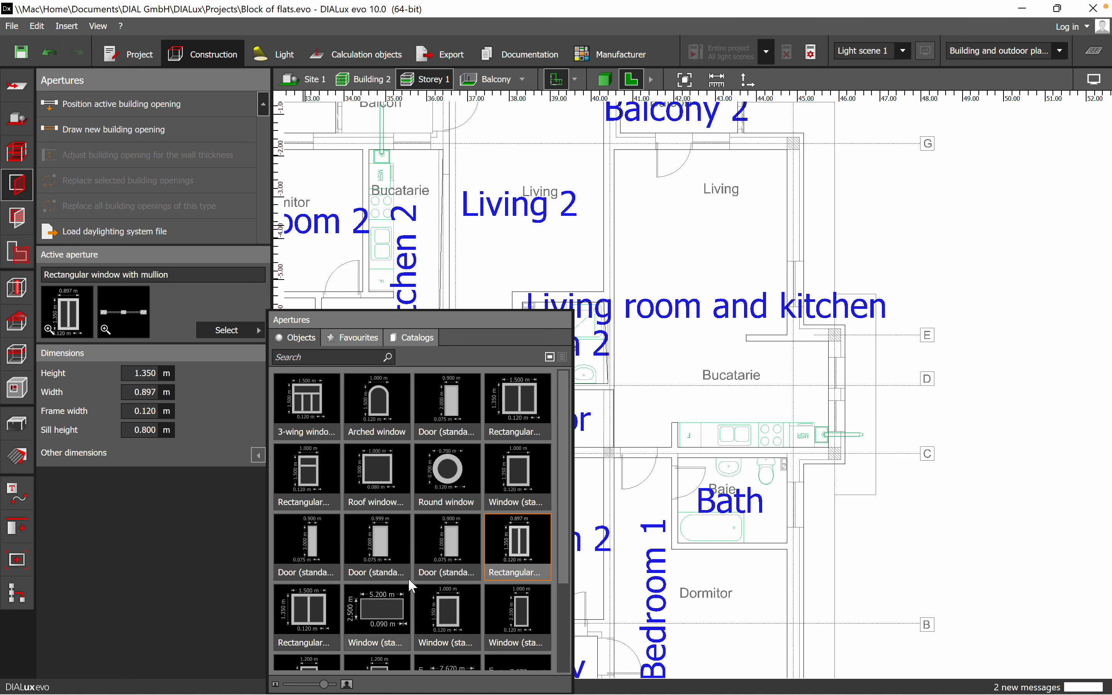
left_click(515, 398)
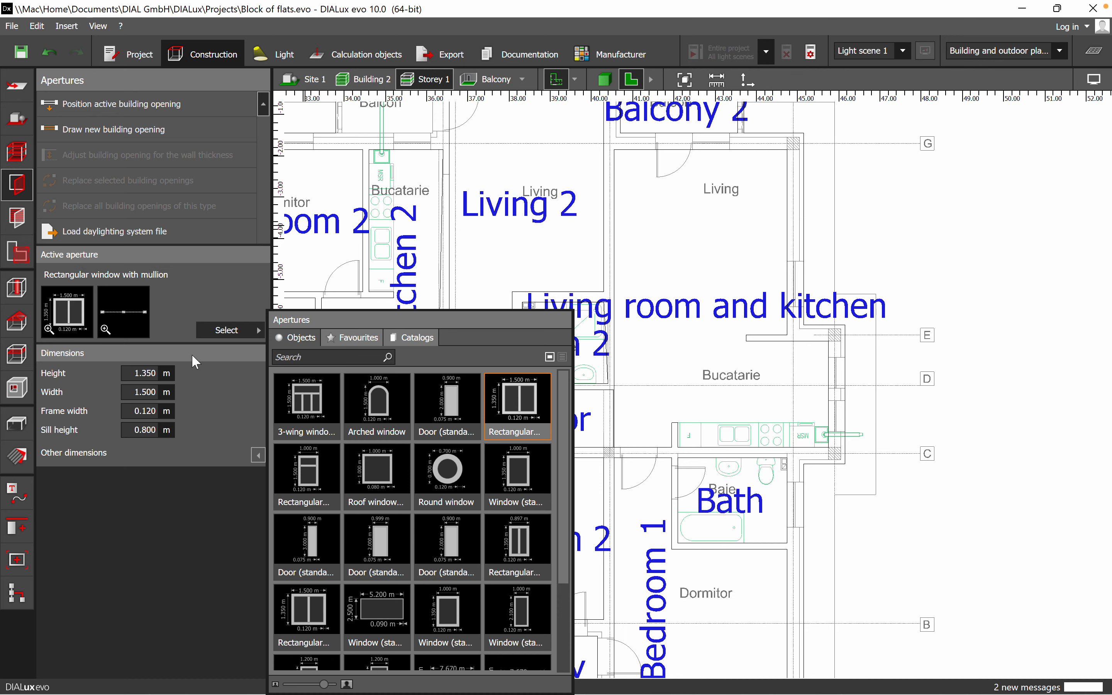
left_click(986, 426)
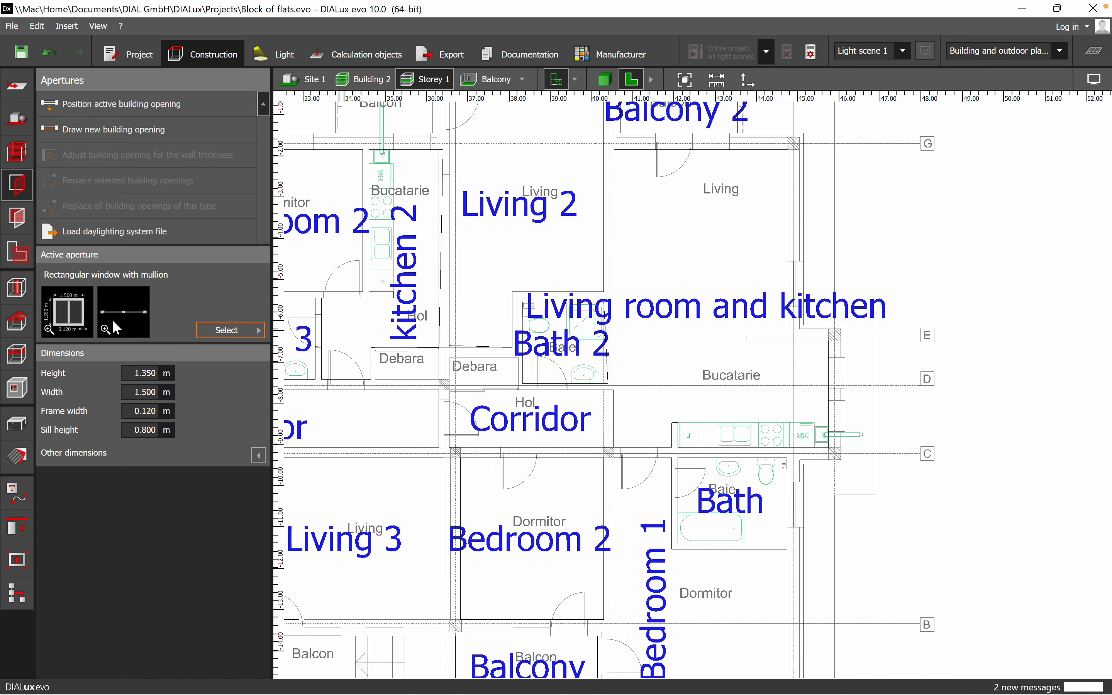
Place the mullioned window in the wall between Balcony 2 and the living room and kitchen
middle_click_drag(717, 238, 638, 315)
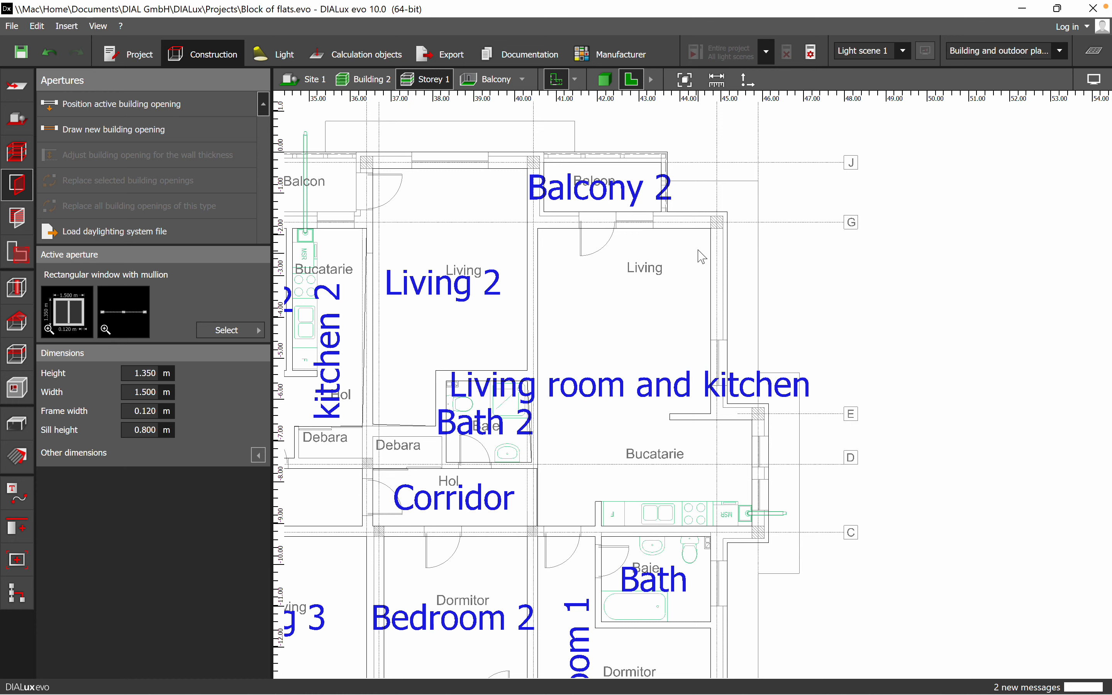
scroll(623, 218, "up", 2)
scroll(624, 218, "up", 1)
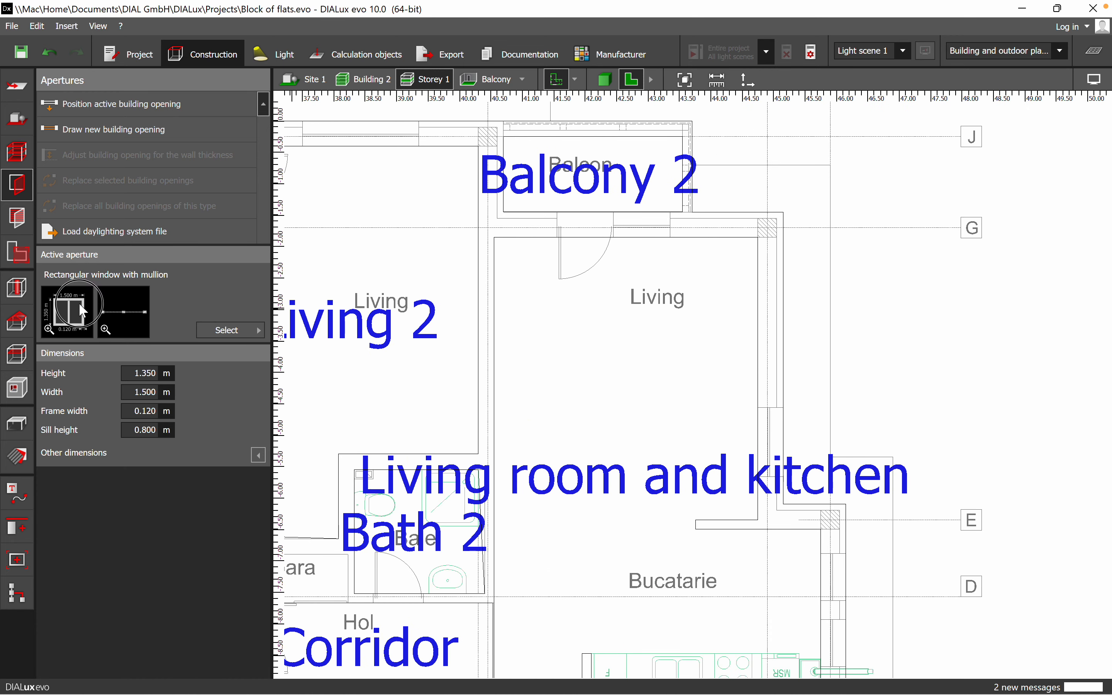
left_click_drag(71, 319, 642, 229)
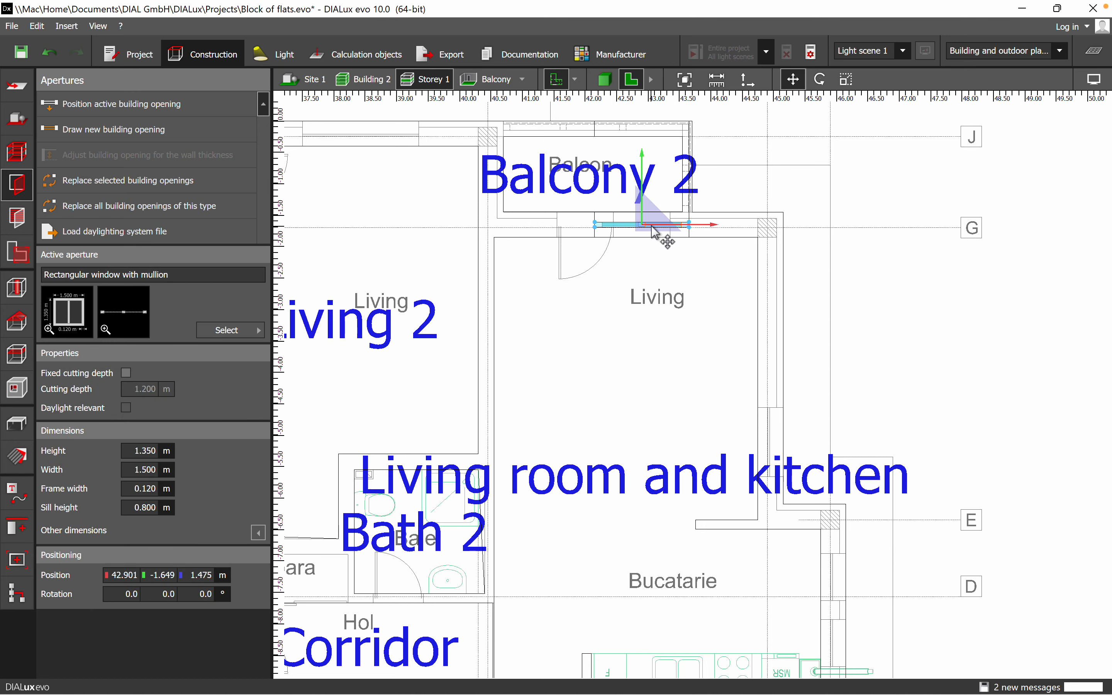
Scale the window from its right end to the edge of the opening in the plan, about 1.199 m wide
scroll(688, 234, "up", 3)
scroll(669, 240, "up", 2)
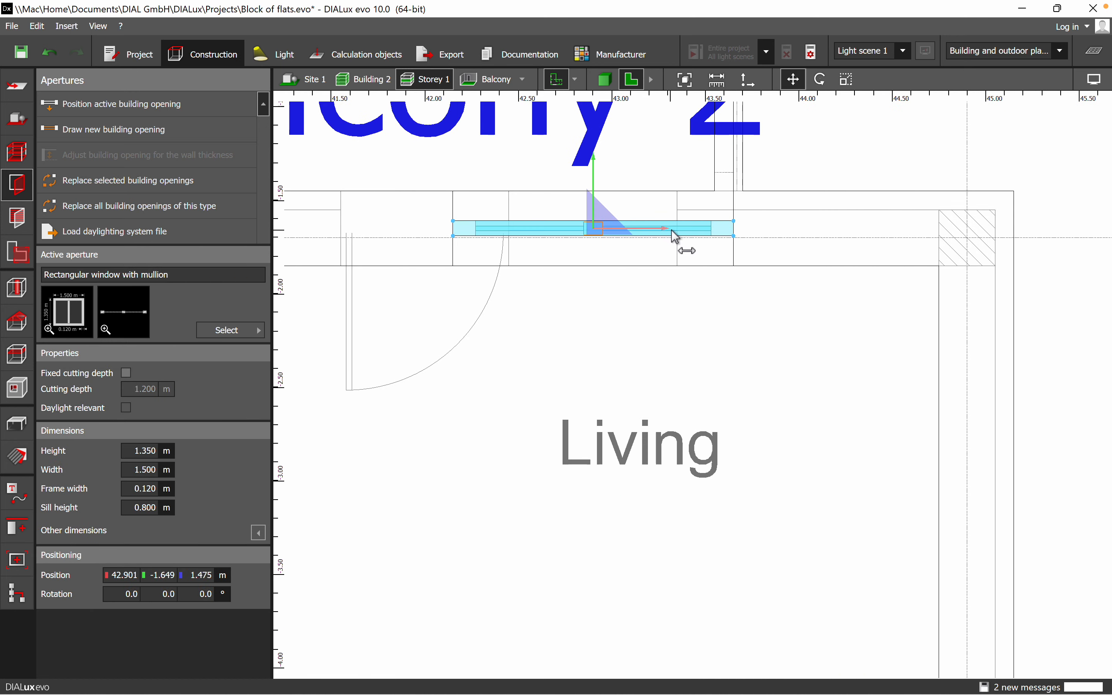
right_click(704, 235)
left_click(742, 272)
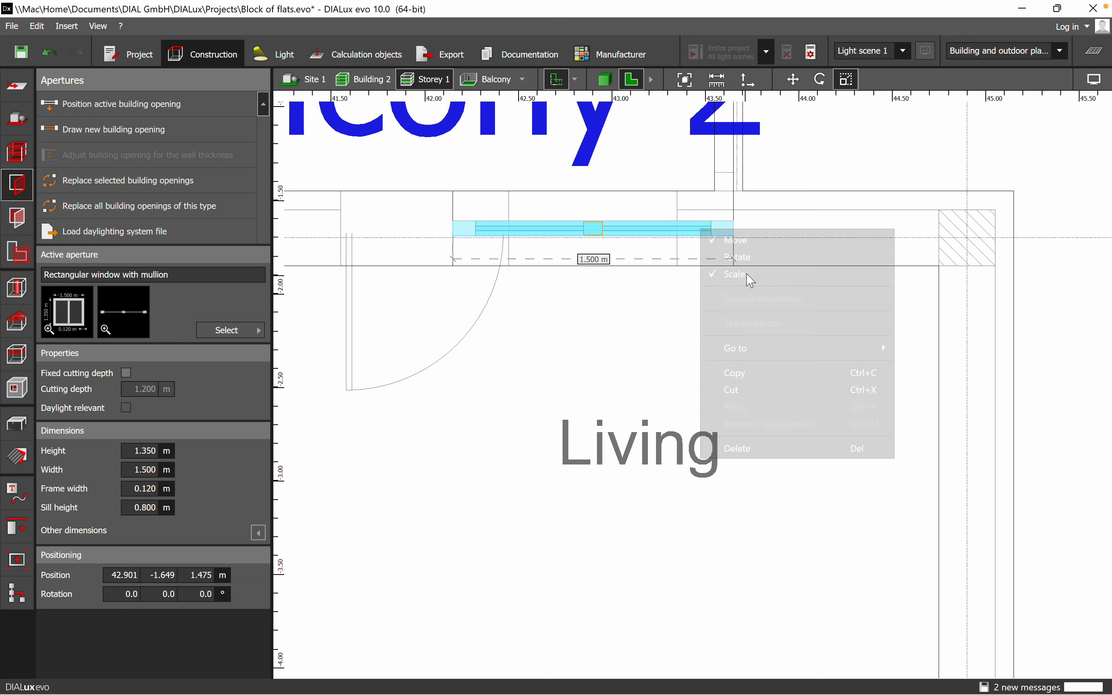
left_click_drag(749, 233, 680, 237)
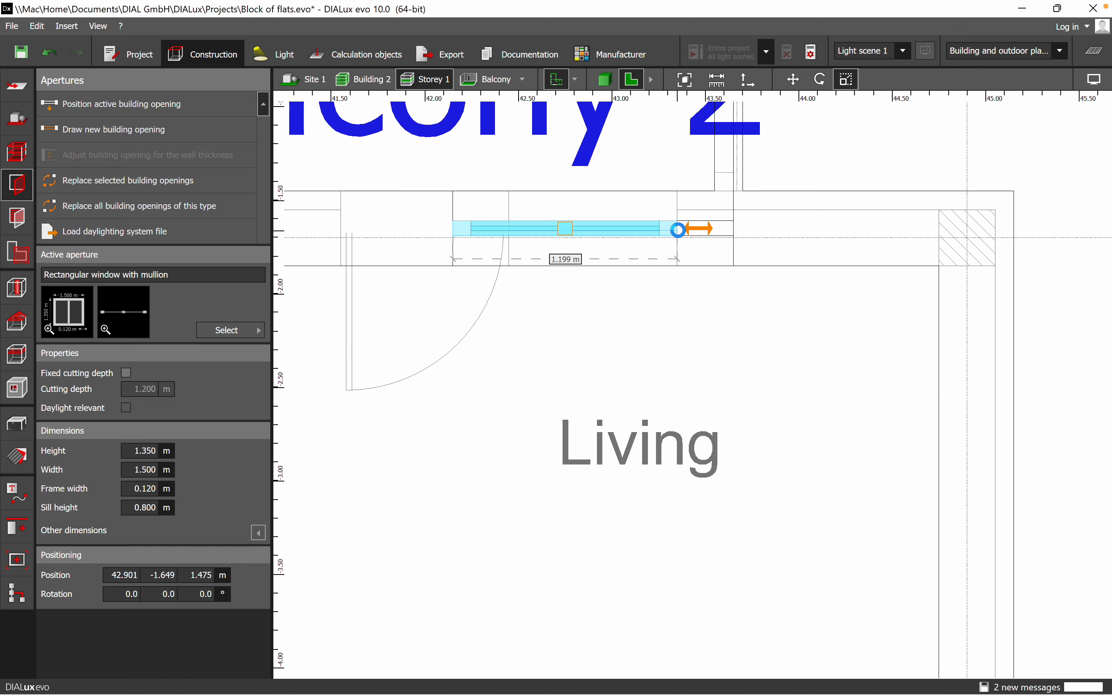
Scale the window from its left end to the door-side edge of the planned opening, making it 0.900 m wide
right_click(503, 236)
left_click(546, 274)
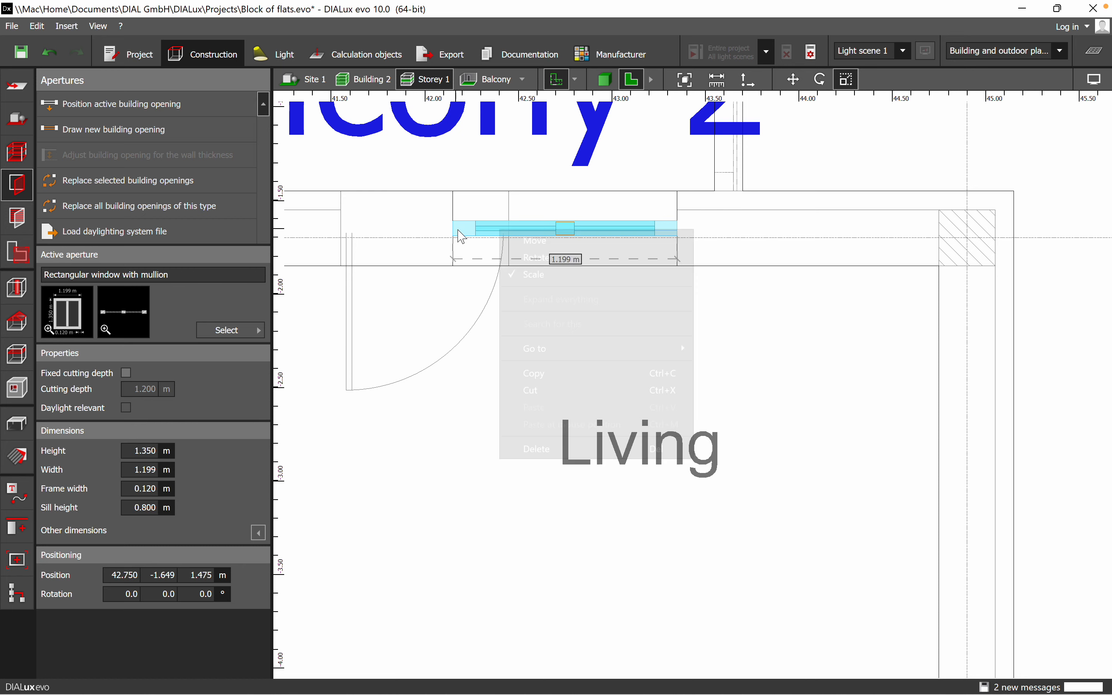
right_click(469, 233)
left_click(501, 273)
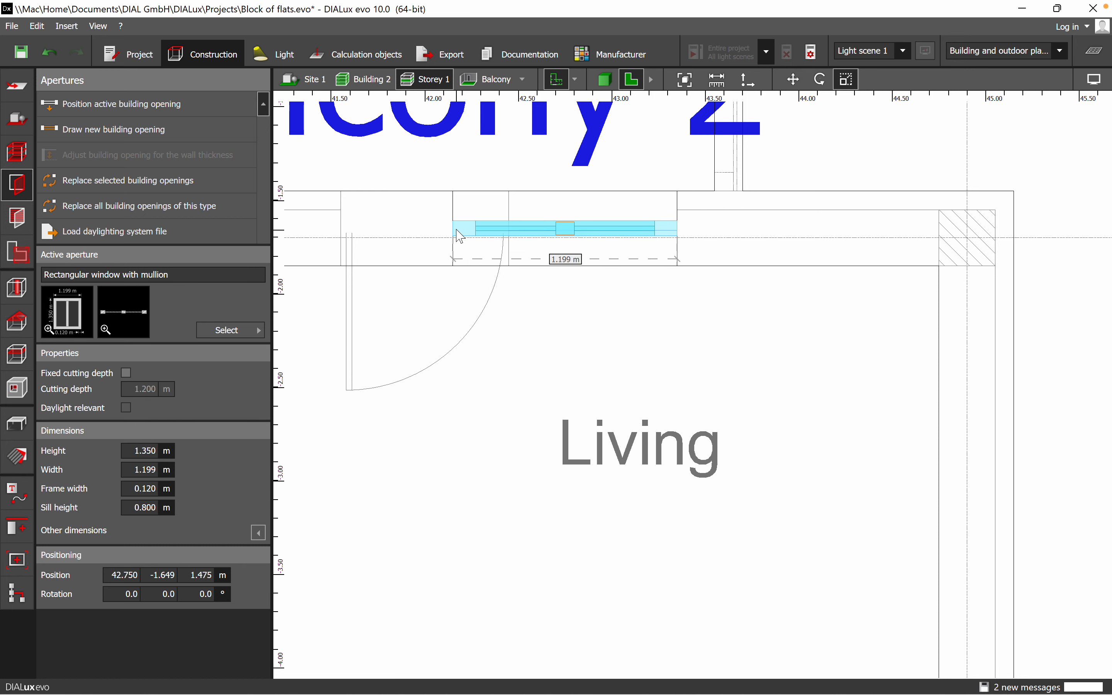
left_click_drag(453, 235, 509, 230)
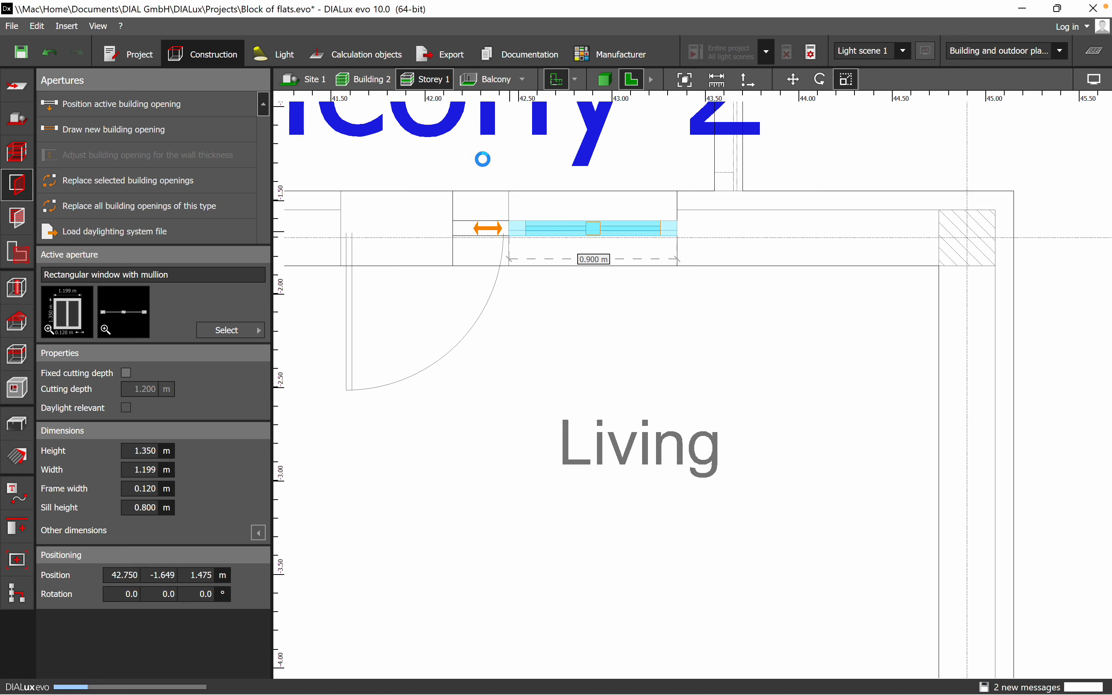
Set the sill height of the balcony window to 0.000 m while viewing it in 3D
left_click(604, 79)
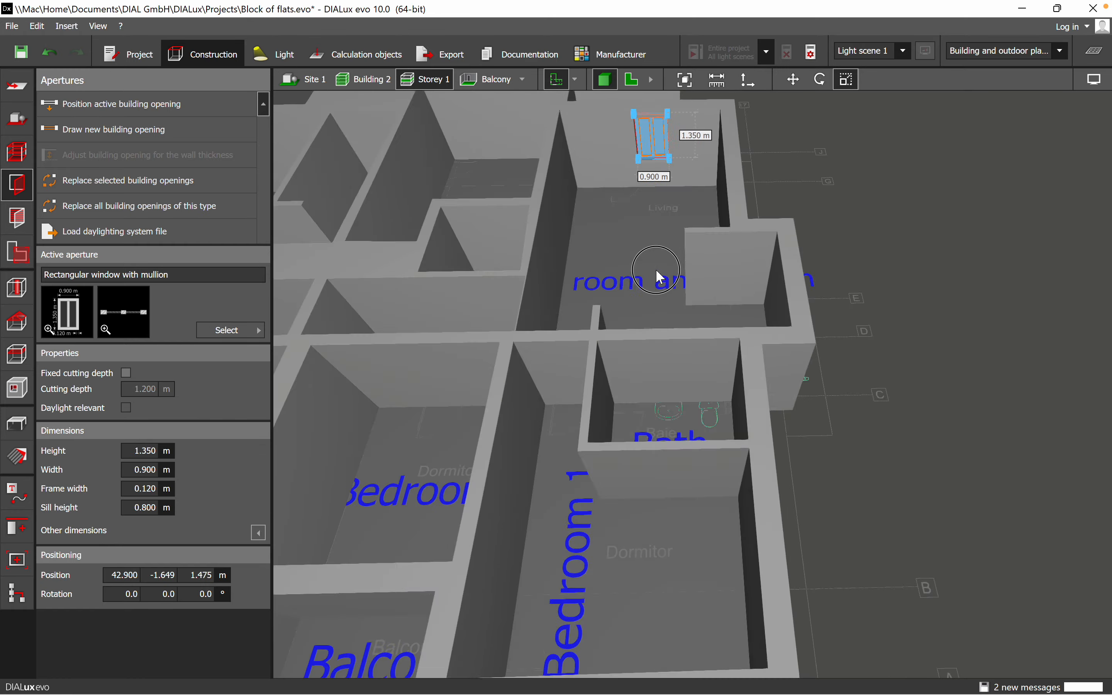
scroll(659, 118, "up", 3)
middle_click_drag(659, 118, 630, 307)
scroll(631, 307, "up", 2)
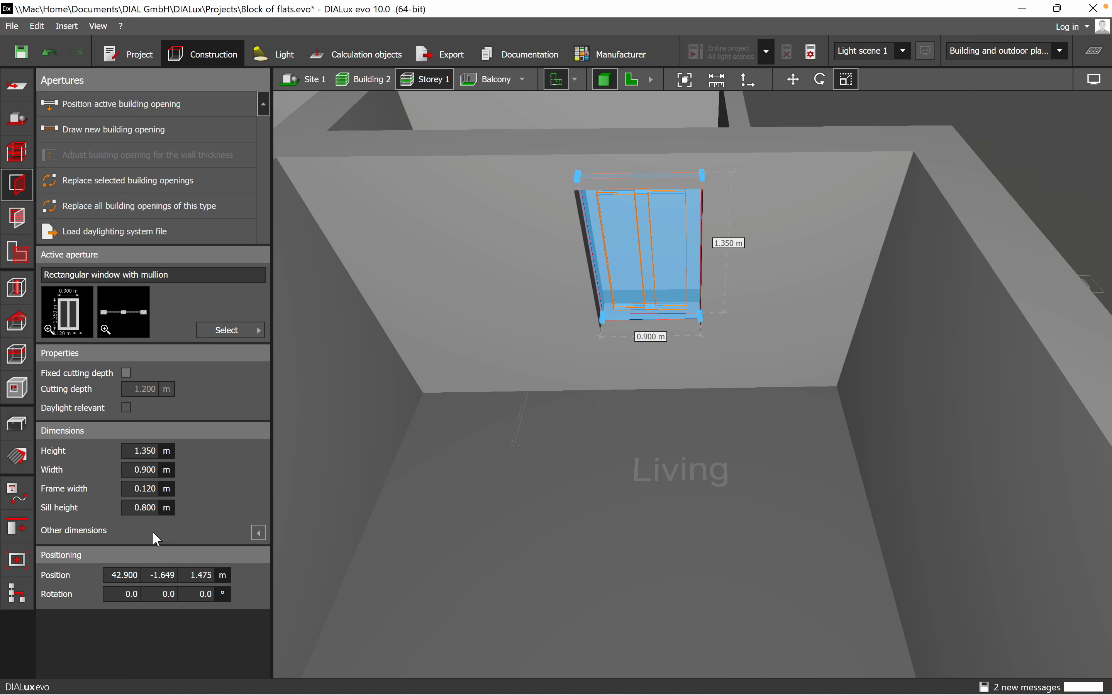
key("Left")
left_click(152, 485)
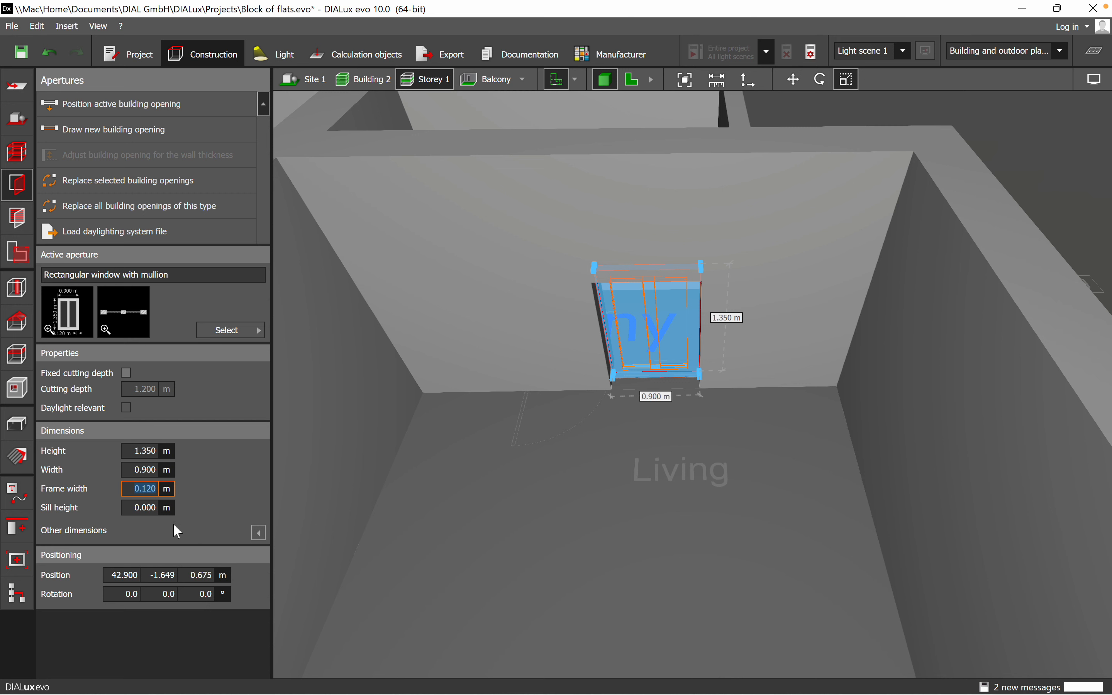
Set the balcony window's height to 2.0 m, deselect it and check it from inside the living room
left_click(154, 455)
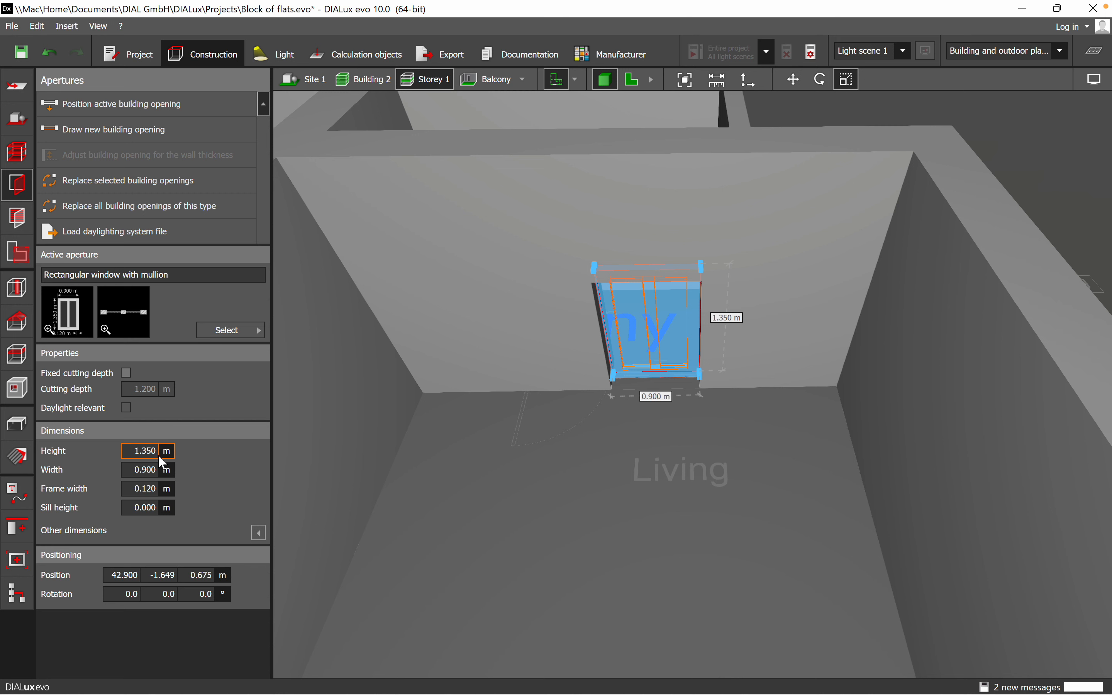
type("0")
key("BackSpace")
key("BackSpace")
key("BackSpace")
key("BackSpace")
key("BackSpace")
type("2.0")
key("Return")
left_click(621, 487)
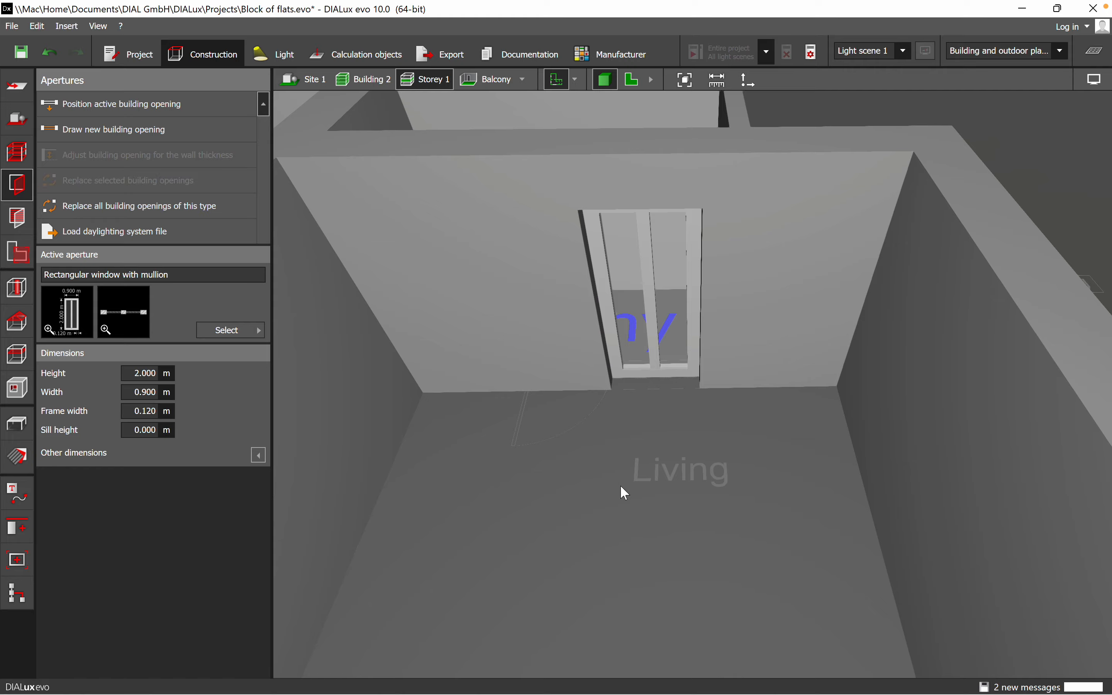
right_click_drag(620, 485, 642, 364)
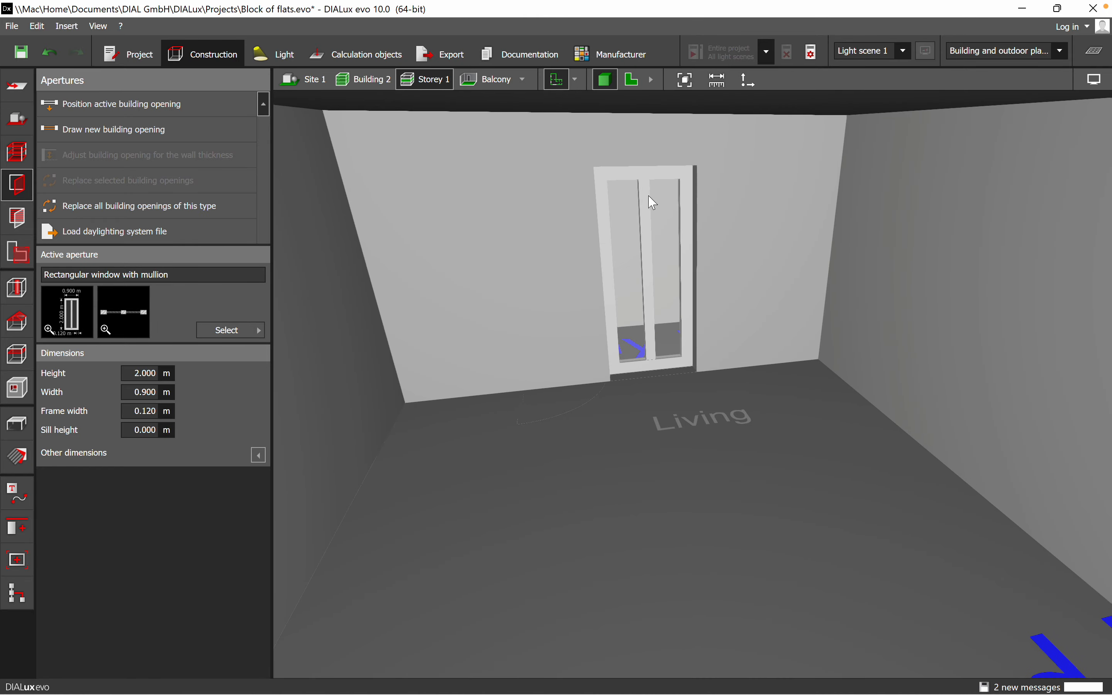
Return to the floor plan at the balcony door opening and choose the 0.900 by 2.000 m Door (standard) as the active aperture
left_click(632, 81)
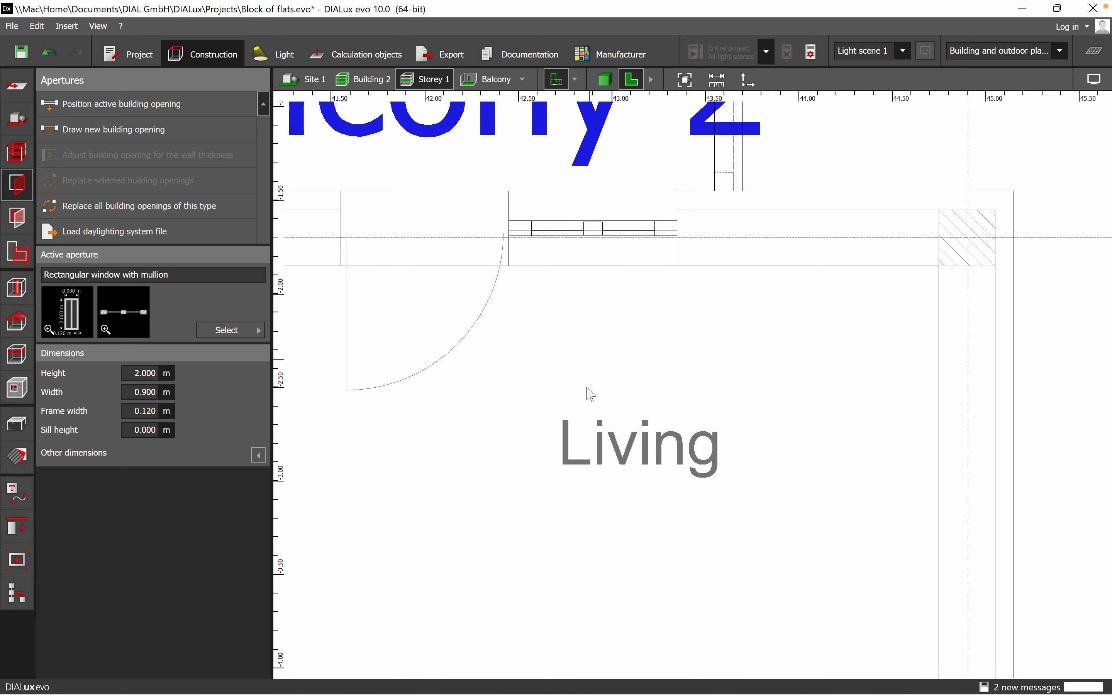
middle_click_drag(705, 287, 733, 306)
left_click(730, 265)
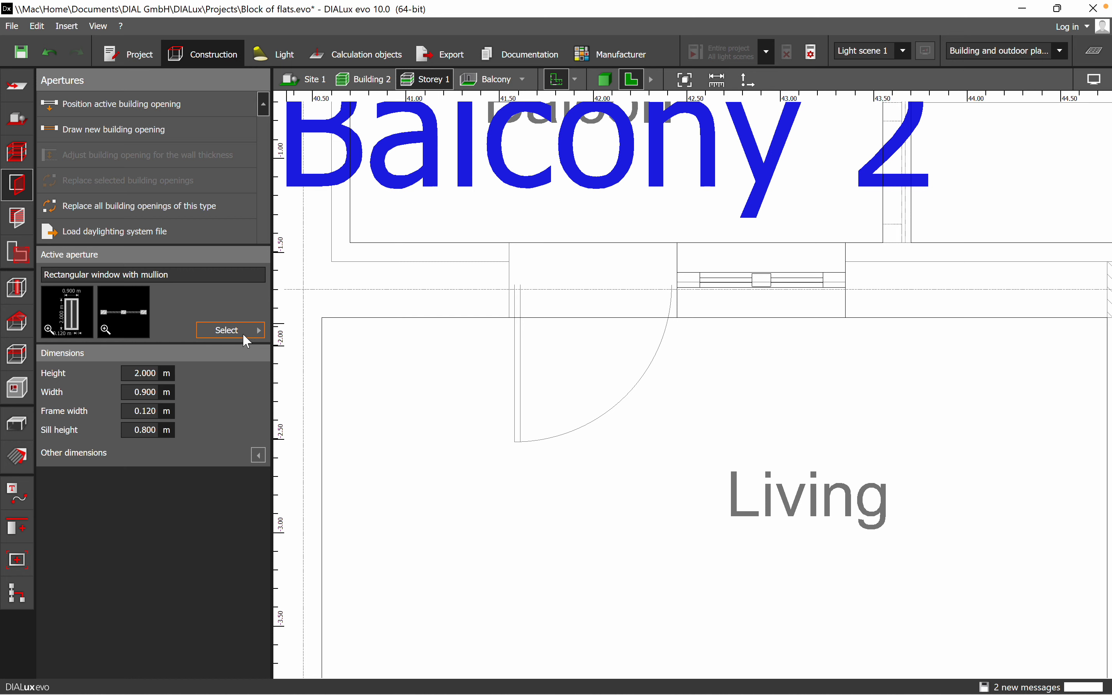
left_click(232, 331)
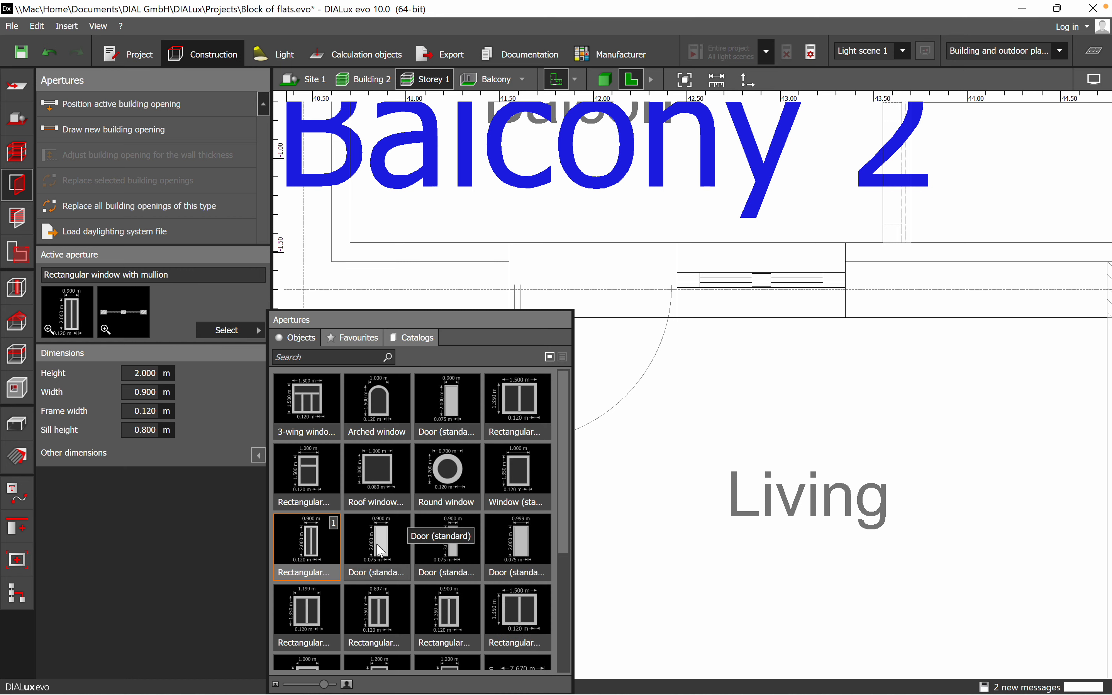
mouse_move(560, 511)
left_mouse_down()
mouse_move(543, 574)
mouse_move(551, 631)
mouse_move(553, 490)
left_mouse_up()
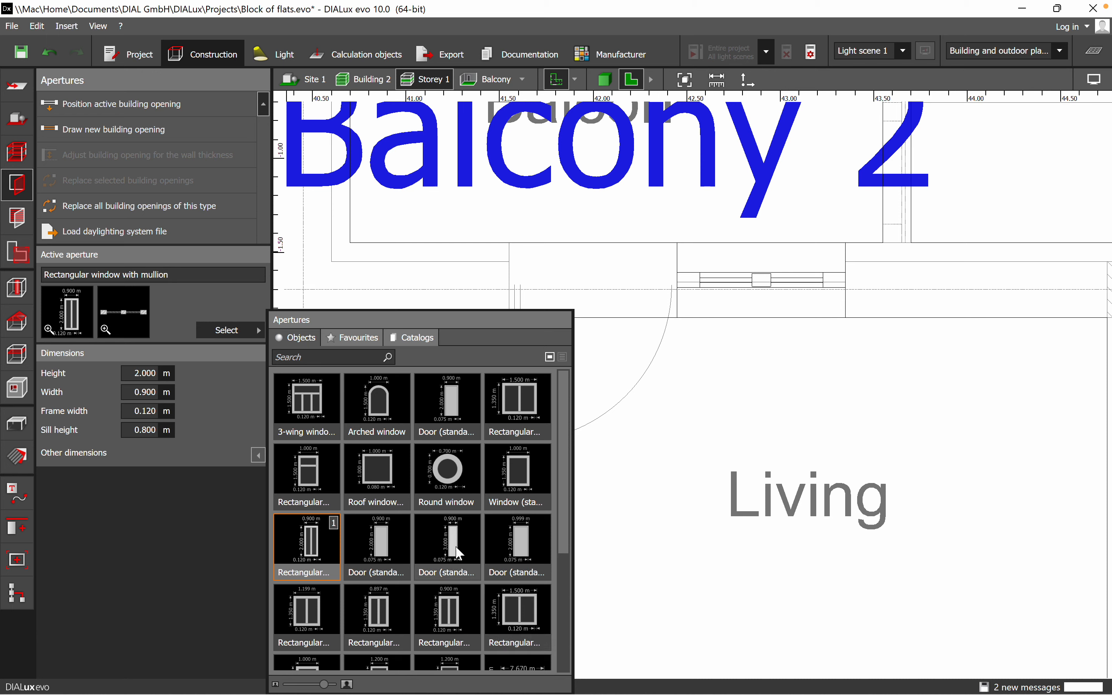
left_click(445, 409)
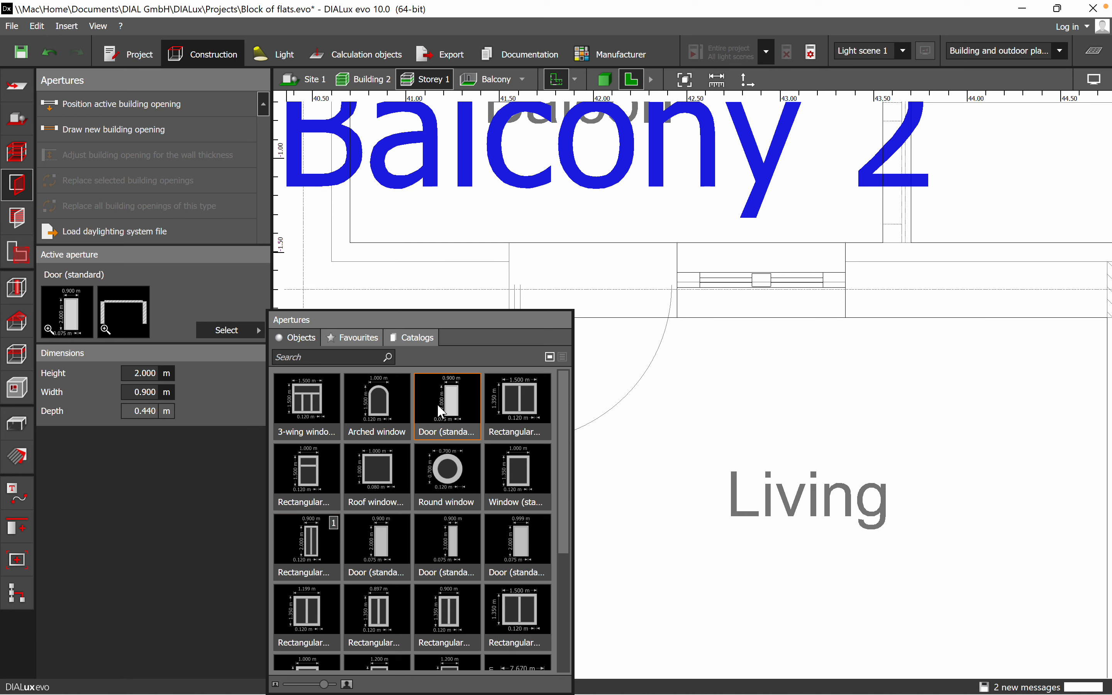
Place the standard door in the planned opening beside the balcony window, align it with the opening's edges and inspect it from both sides in 3D
left_click(75, 316)
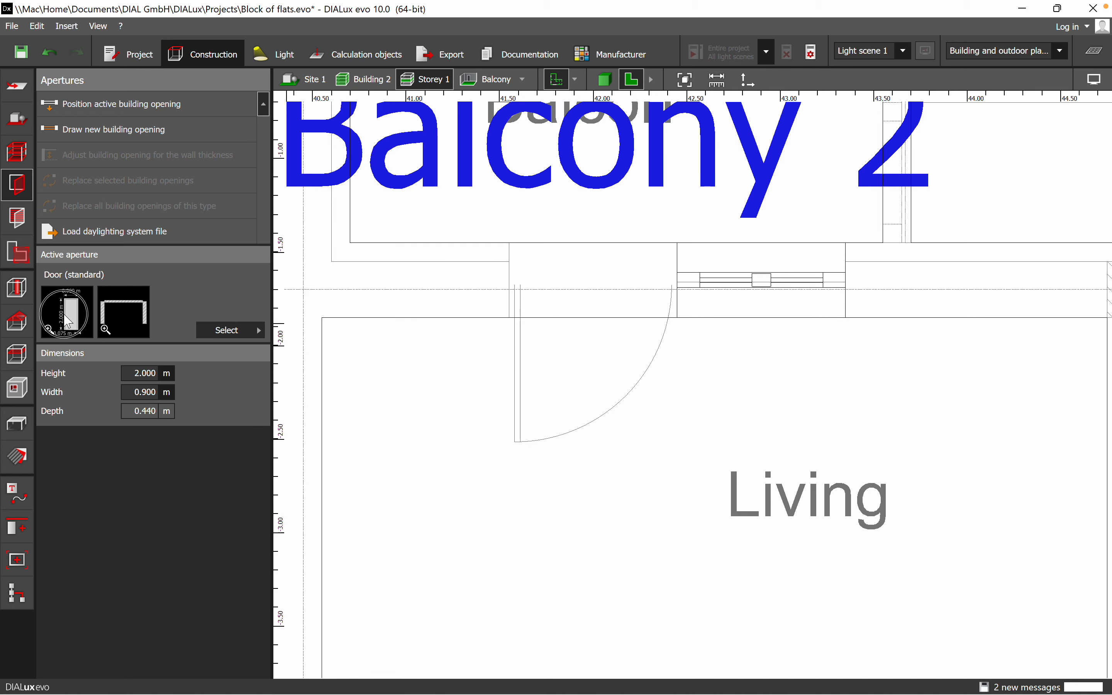
left_click(570, 287)
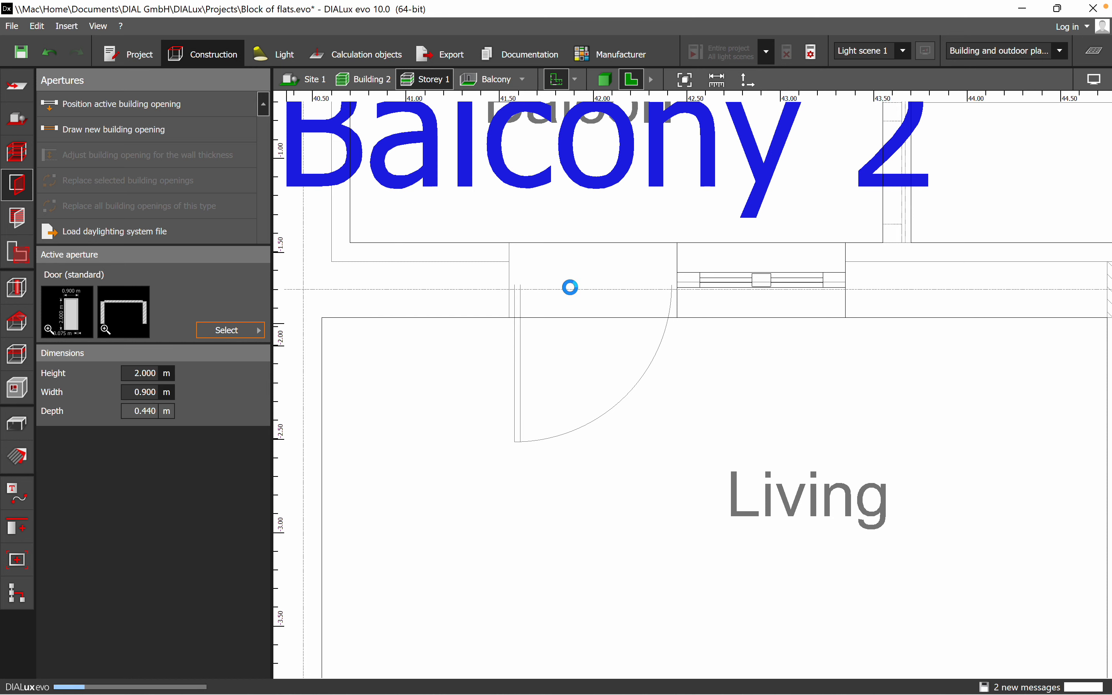
left_click_drag(570, 285, 589, 276)
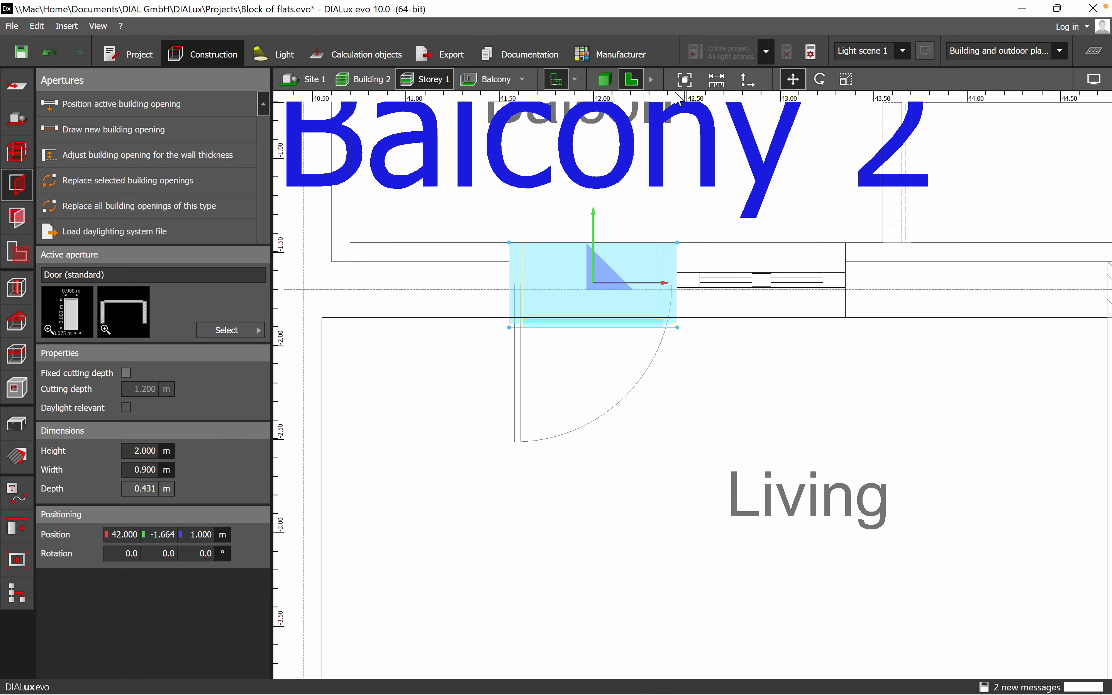
key("3")
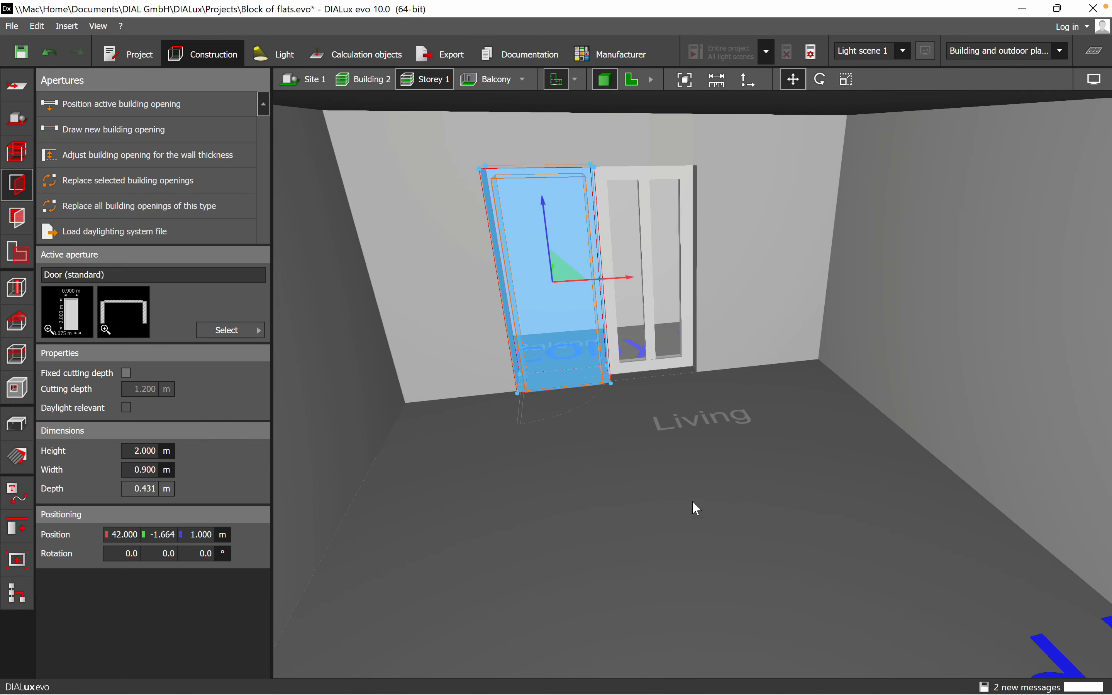
left_click(693, 502)
right_click_drag(681, 490, 844, 336)
scroll(847, 311, "up", 3)
middle_click_drag(846, 311, 784, 343)
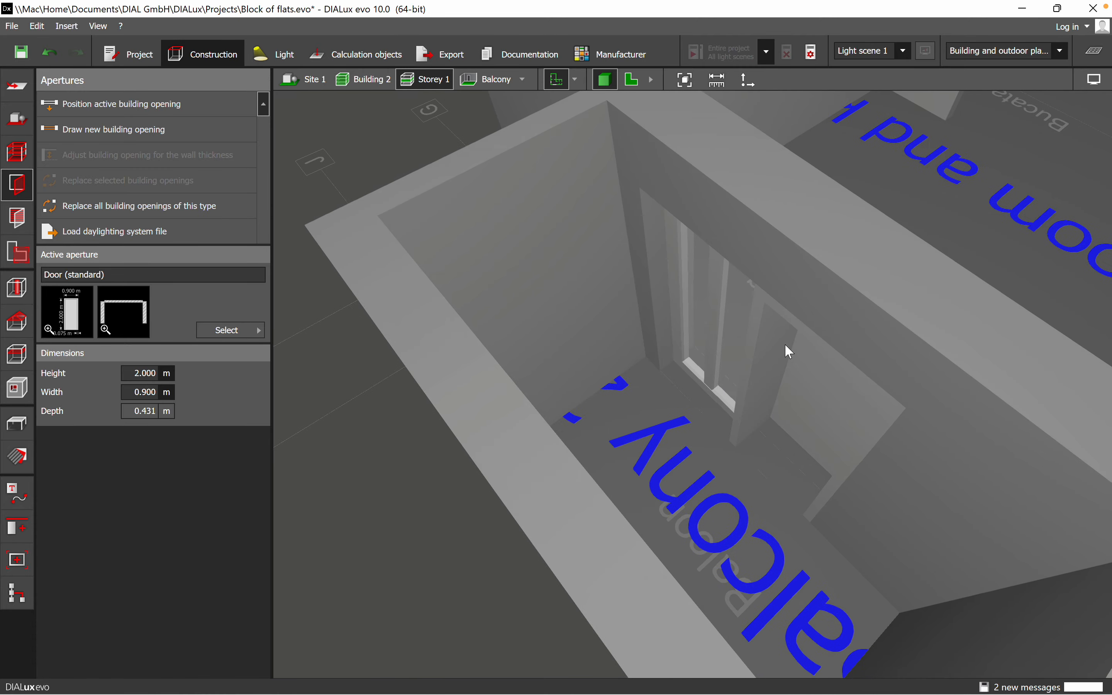
right_click_drag(803, 468, 613, 390)
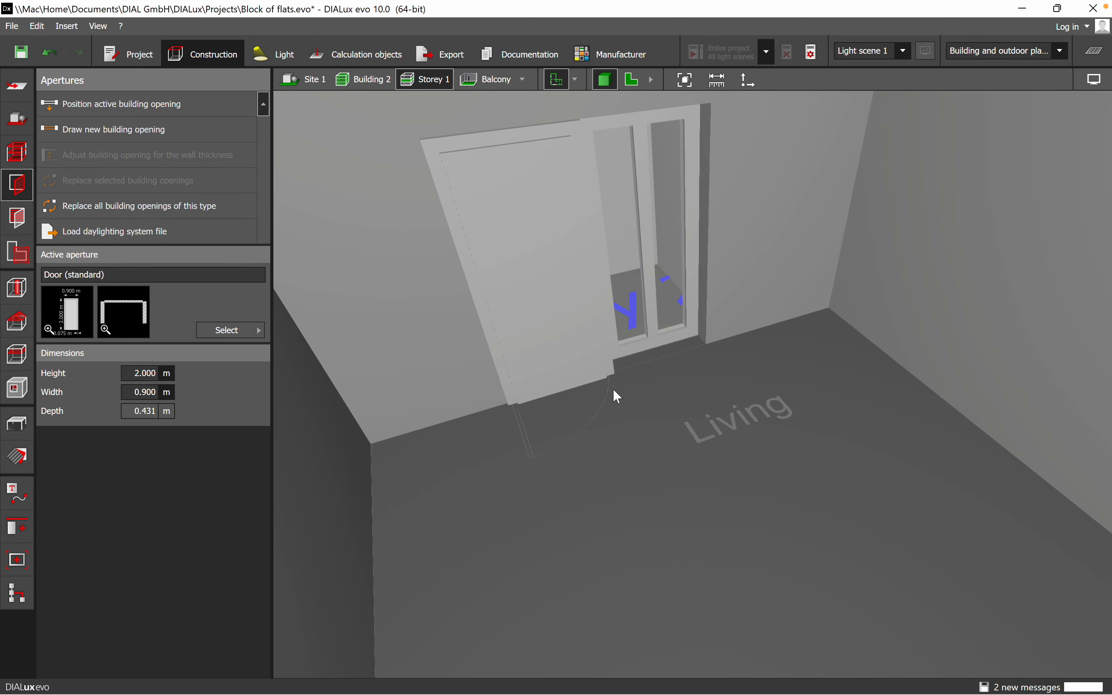
Rotate the balcony door half a turn in the floor plan so its leaf sits on the balcony side, and inspect it in 3D
left_click(629, 87)
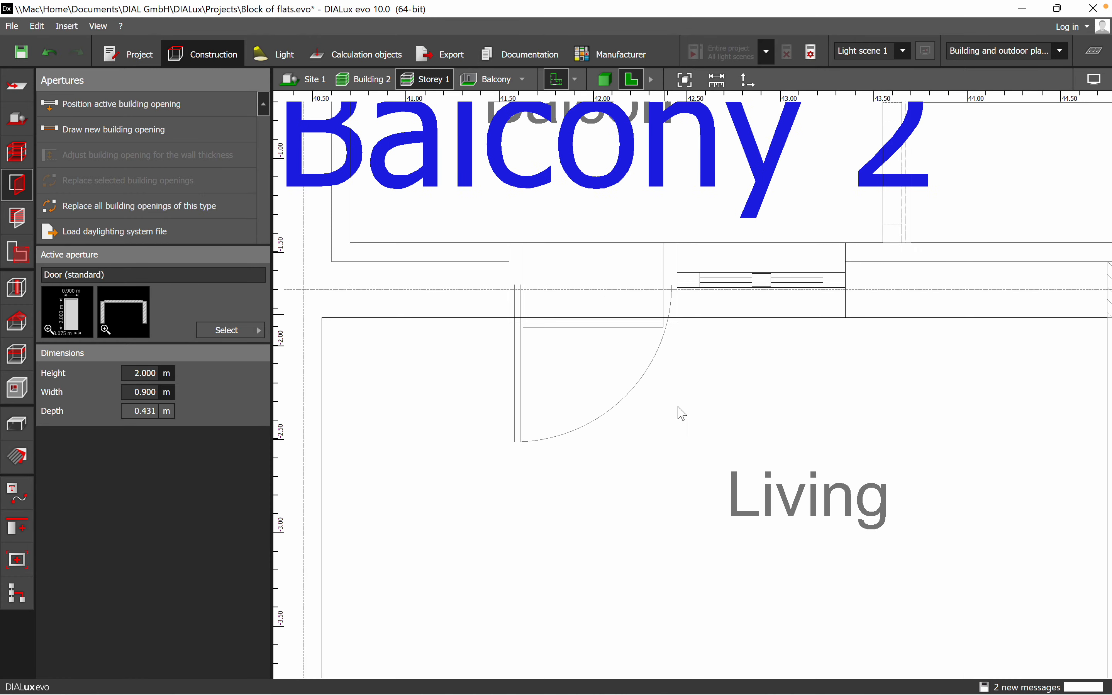
left_click(607, 273)
right_click(604, 273)
left_click(636, 294)
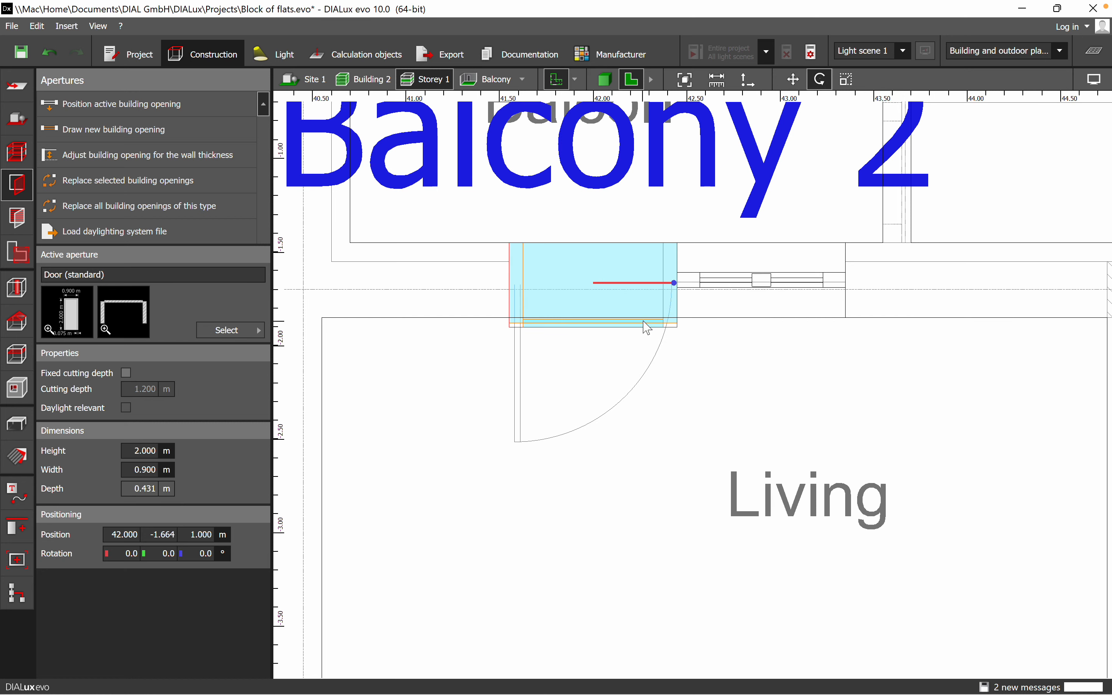
left_click_drag(674, 282, 443, 288)
key("Escape")
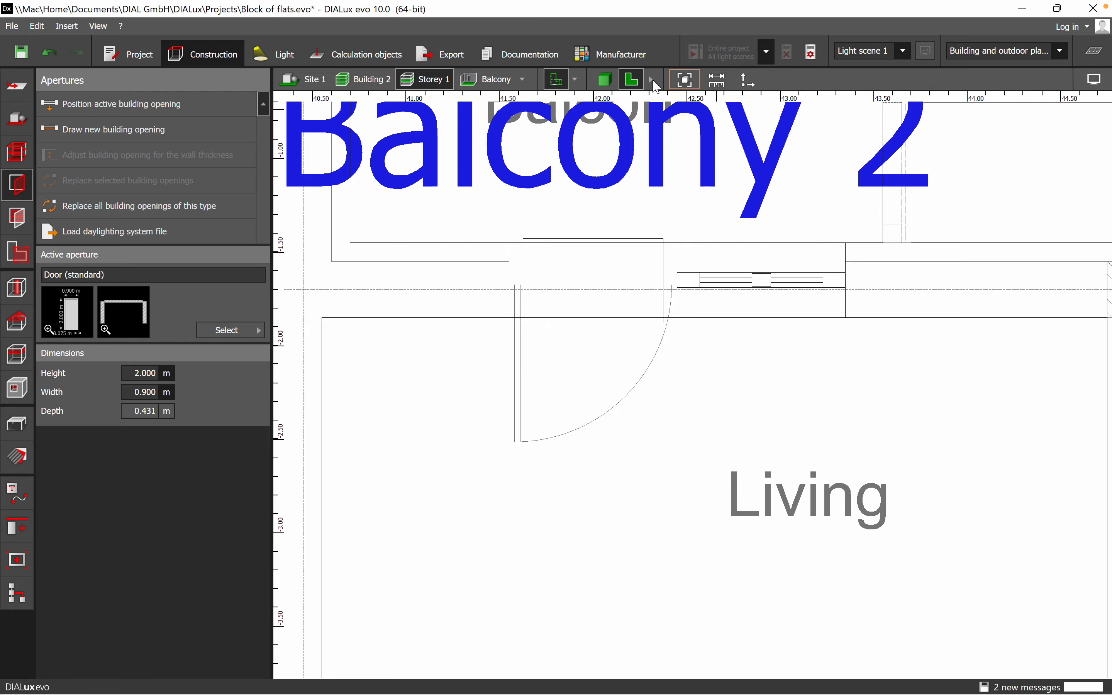
left_click(617, 85)
right_click_drag(691, 529, 788, 320)
scroll(785, 315, "down", 5)
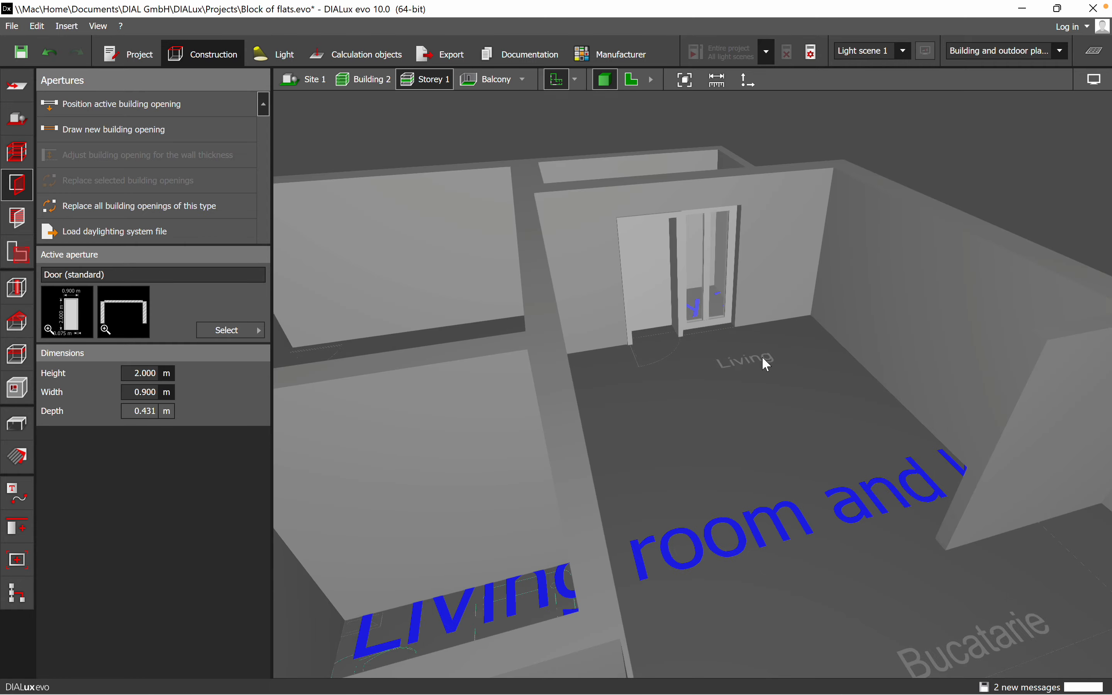
right_click_drag(774, 432, 753, 374)
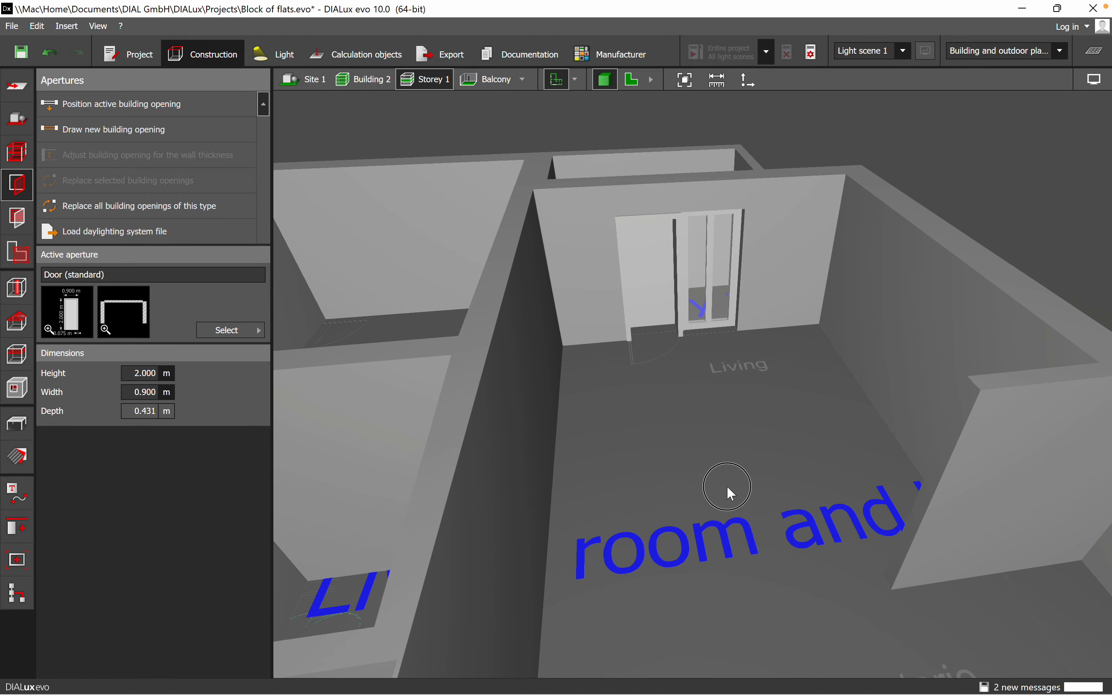
right_click_drag(726, 485, 713, 492)
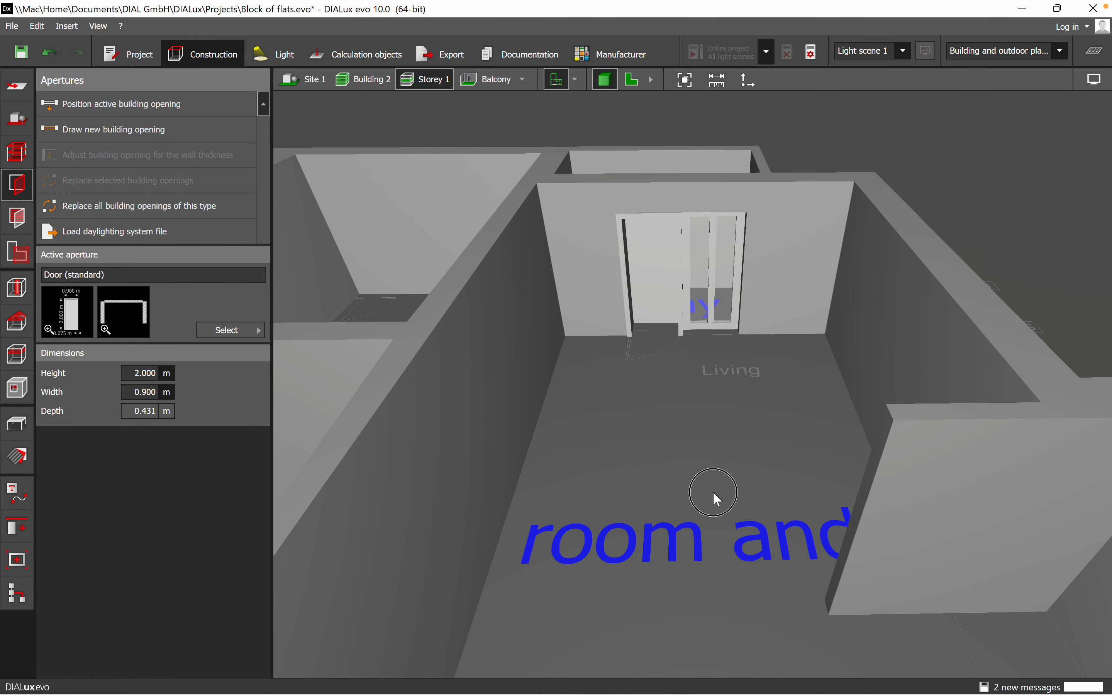
Place a 0.900 m wide standard door between the kitchen and Bedroom 1, aligning it with the opening drawn on the floor plan
left_click(632, 81)
scroll(707, 223, "down", 5)
middle_click_drag(742, 414, 711, 316)
scroll(807, 234, "up", 4)
scroll(774, 287, "up", 2)
scroll(775, 301, "down", 6)
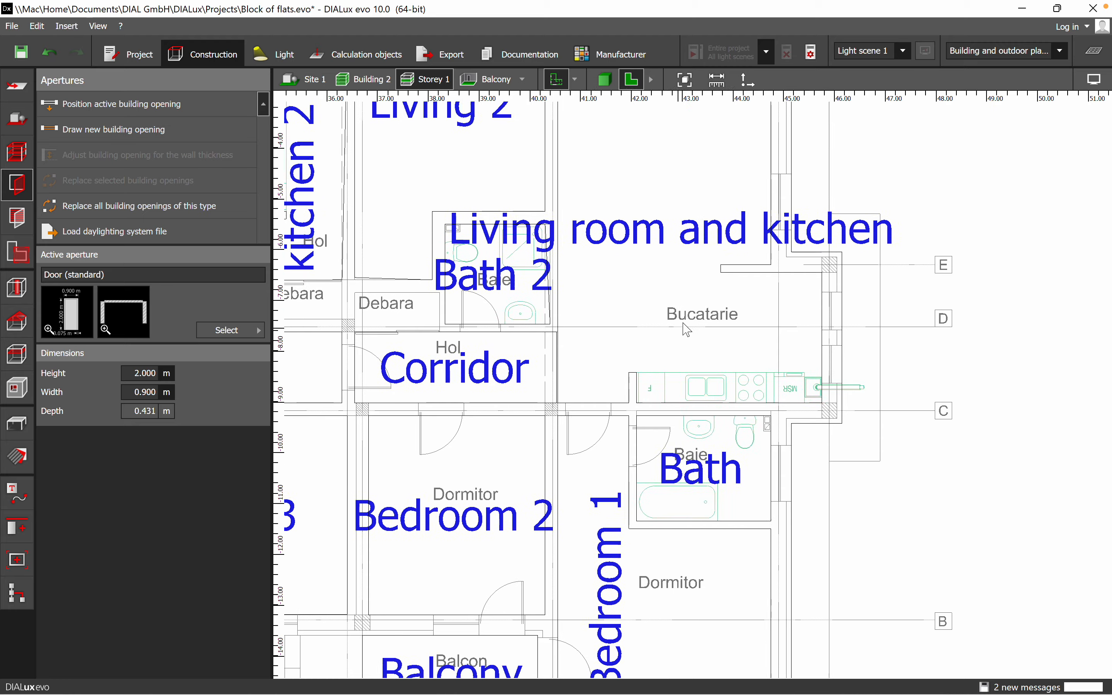
scroll(597, 418, "up", 2)
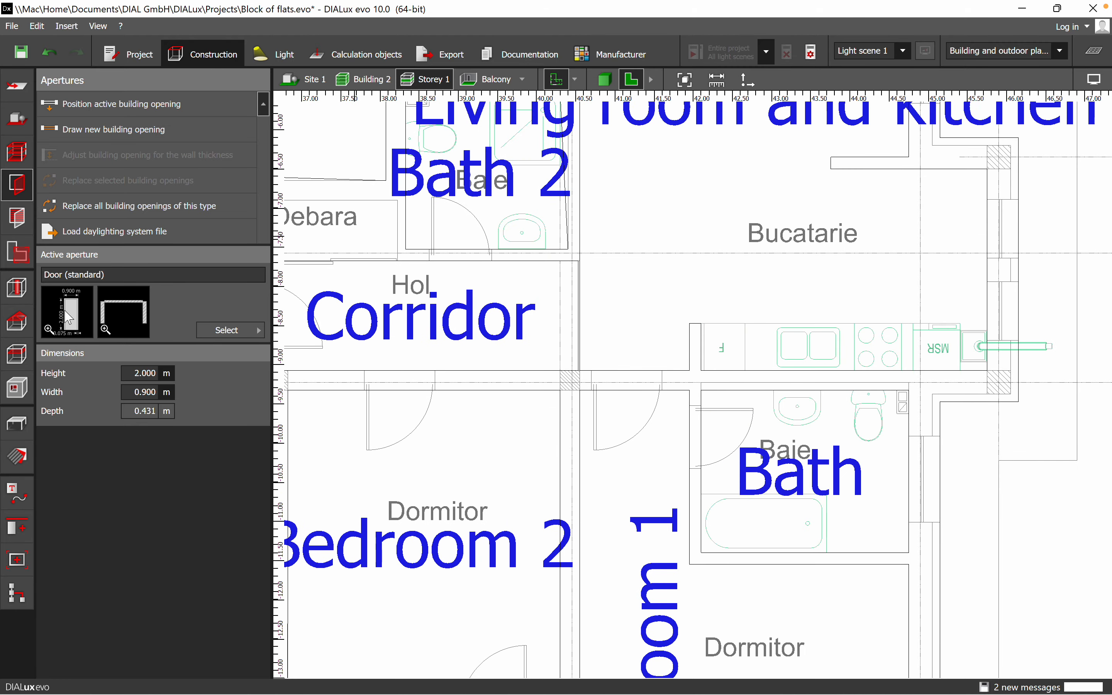
left_click(615, 385)
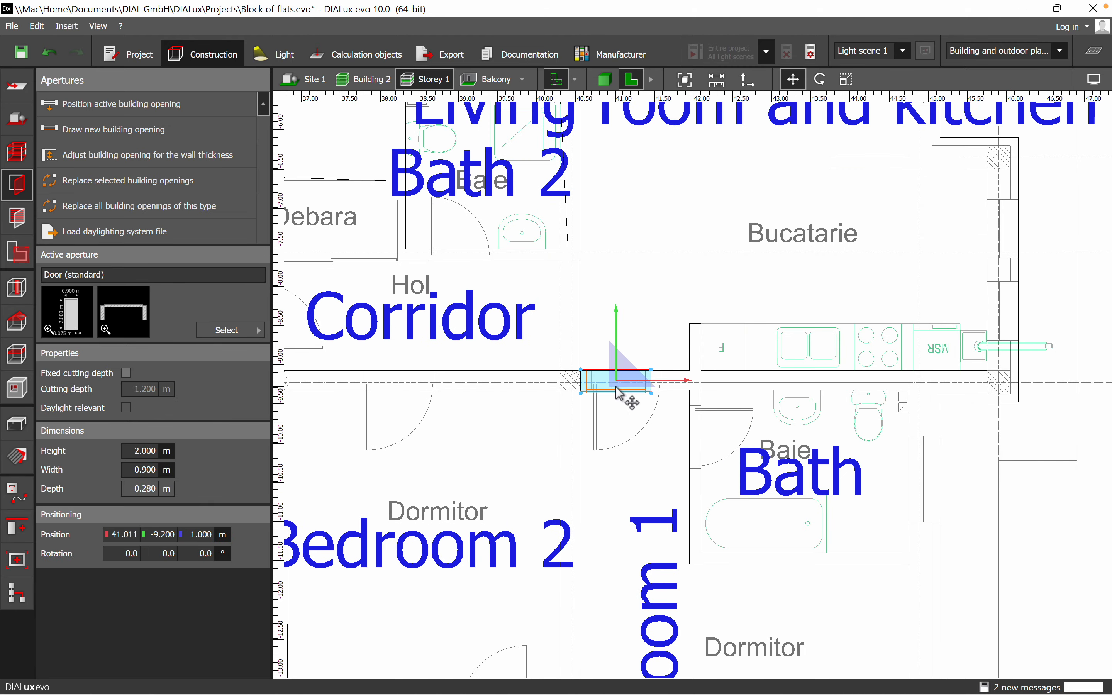
scroll(618, 390, "up", 2)
left_click_drag(618, 384, 636, 381)
scroll(589, 362, "down", 1)
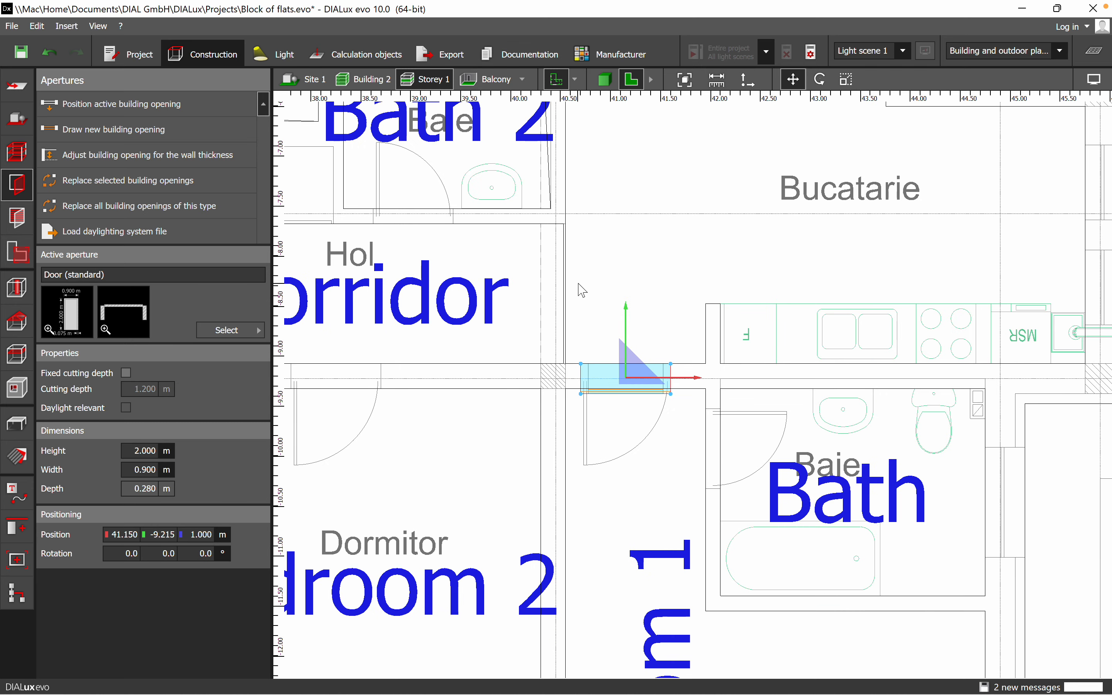
middle_click_drag(661, 250, 564, 285)
Deselect the Bedroom 1 door and inspect it in 3D from the living room and kitchen side
left_click(604, 79)
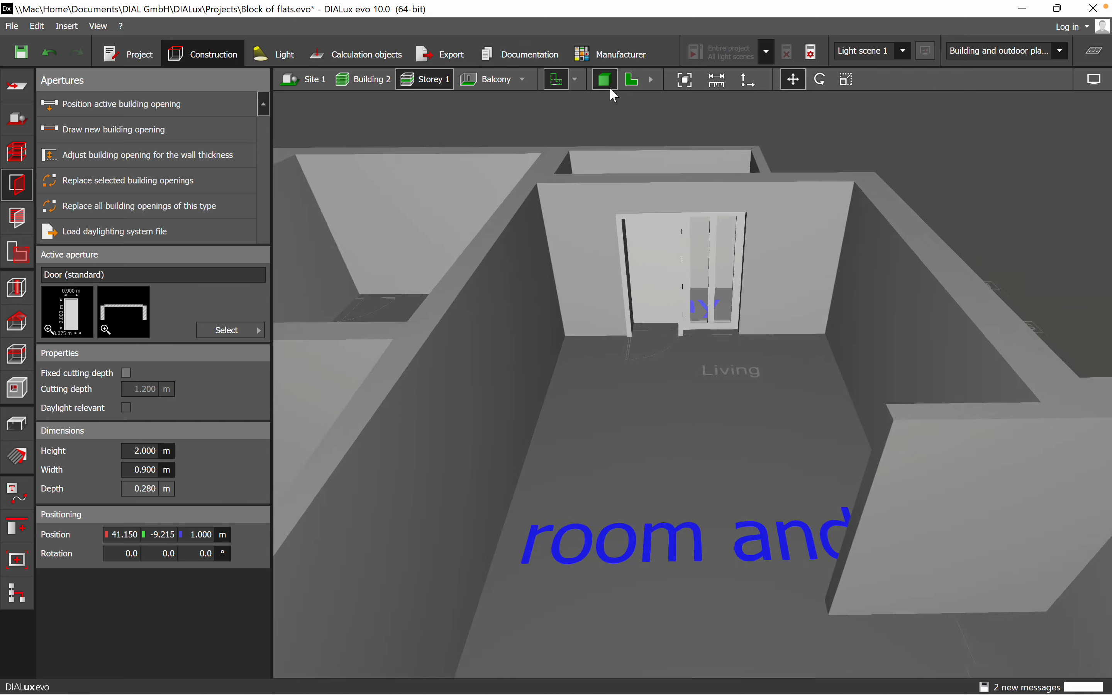
left_click(677, 390)
right_click_drag(677, 391, 811, 251)
scroll(809, 313, "up", 3)
right_click_drag(608, 461, 714, 146)
Place a 1.500 by 1.350 m Rectangular window with mullion in the living room's outer wall, over the planned opening just above grid line E
left_click(621, 81)
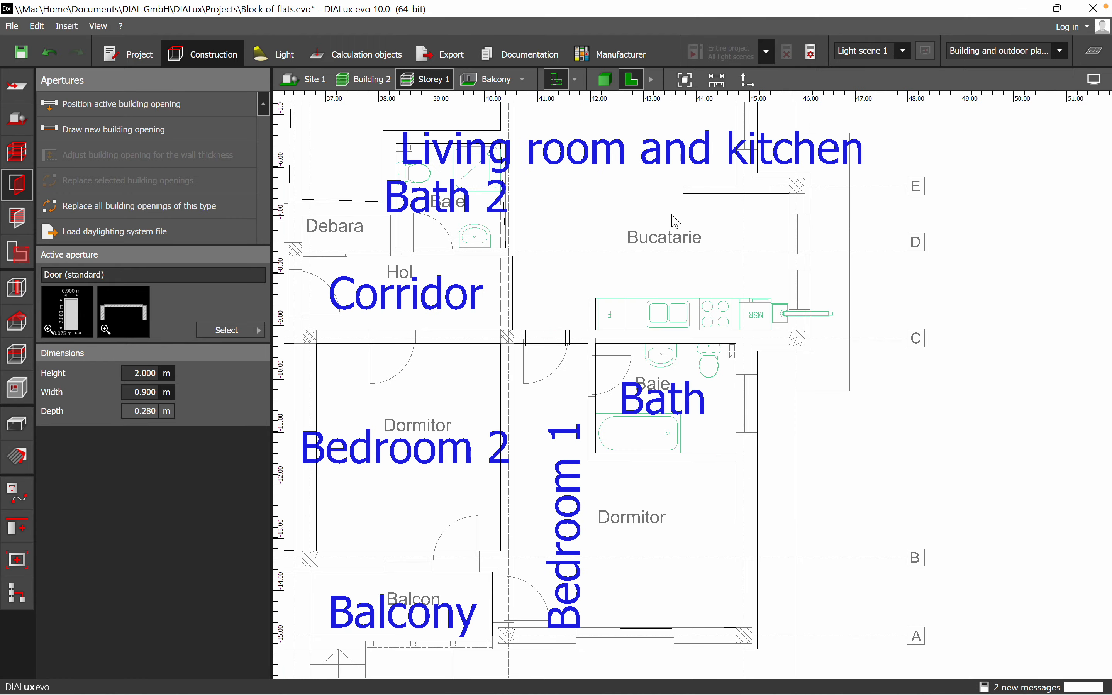
scroll(619, 441, "up", 5)
scroll(787, 441, "up", 2)
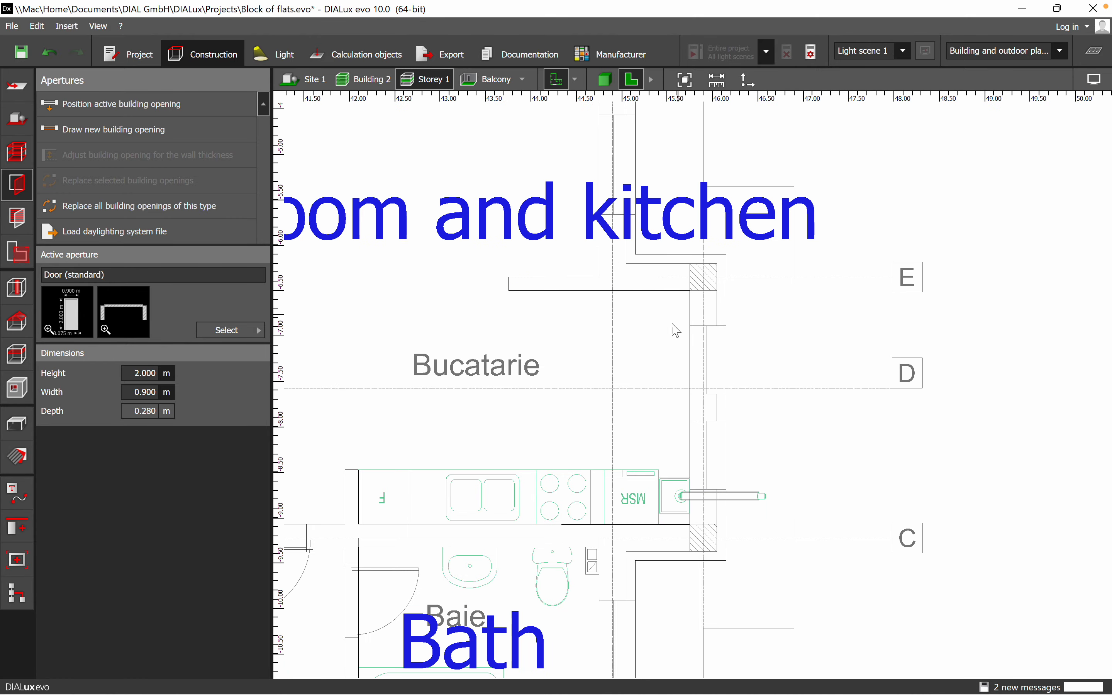
scroll(758, 485, "up", 1)
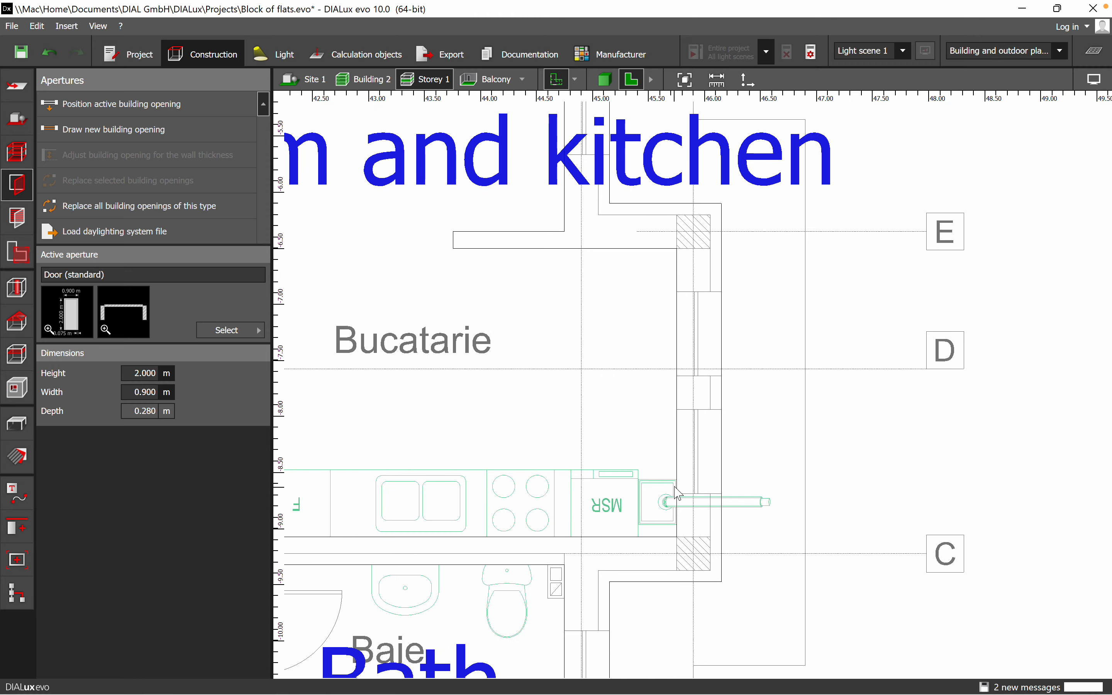
scroll(799, 371, "down", 3)
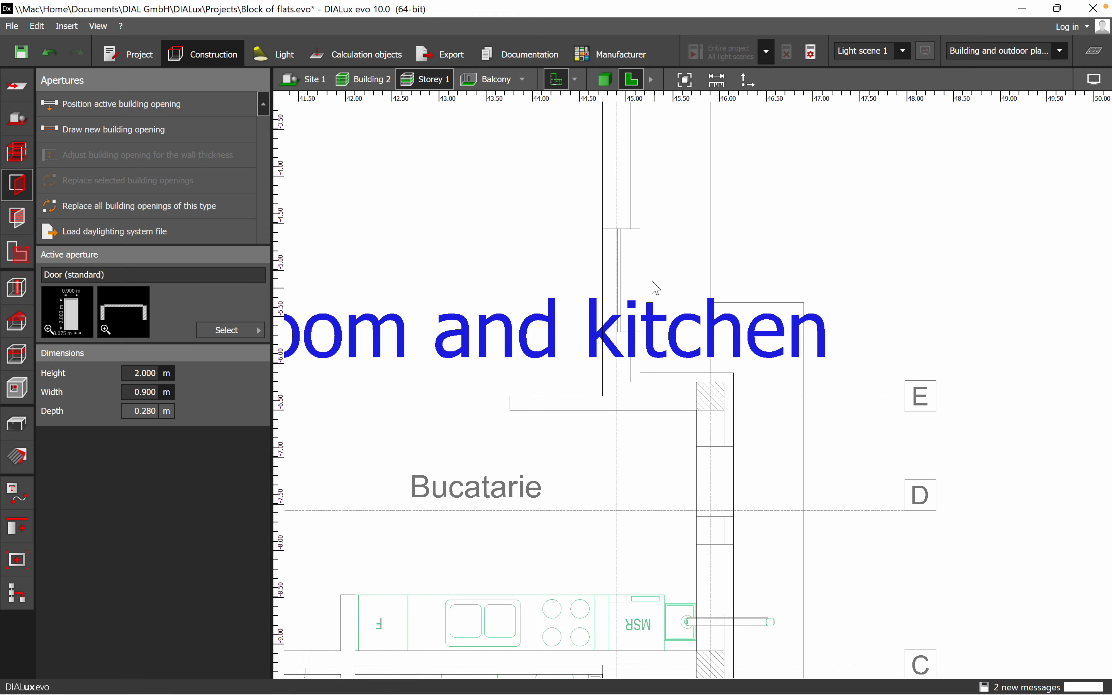
scroll(633, 281, "down", 1)
scroll(640, 285, "down", 1)
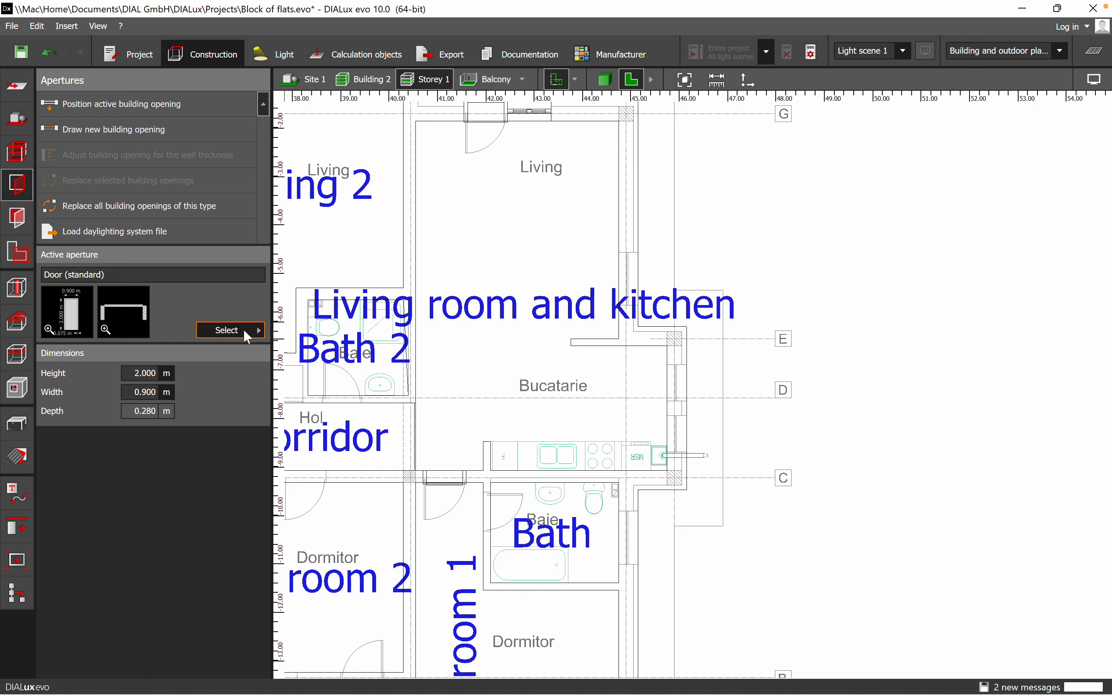
left_click(244, 331)
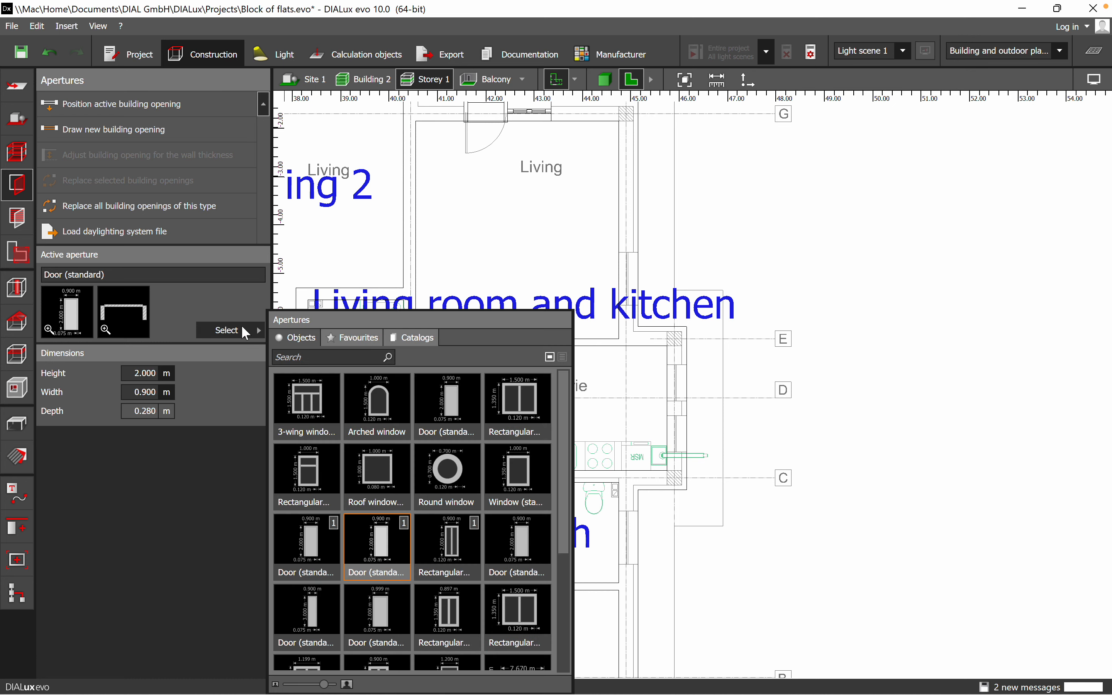
left_click(506, 407)
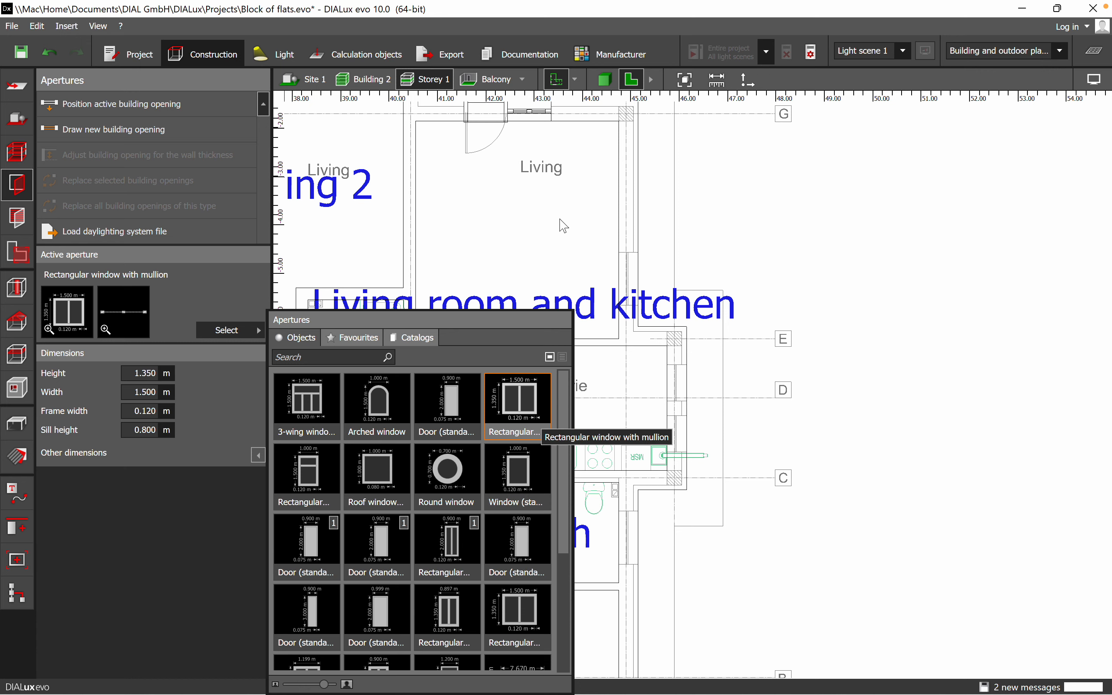
left_click_drag(75, 314, 629, 274)
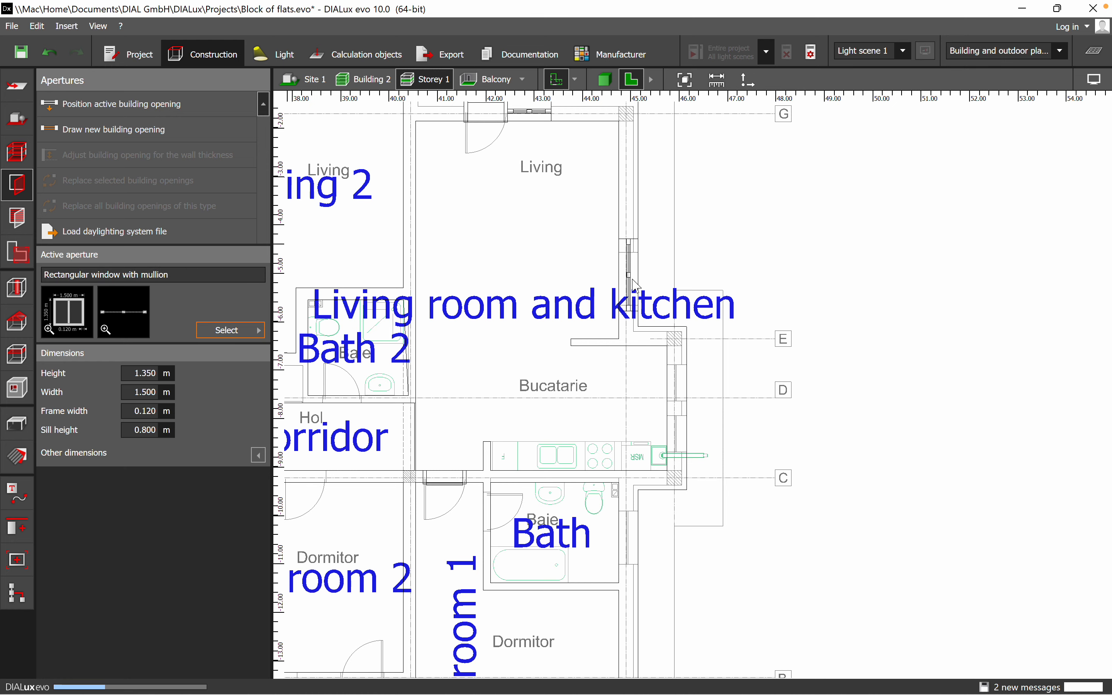
scroll(635, 285, "up", 5)
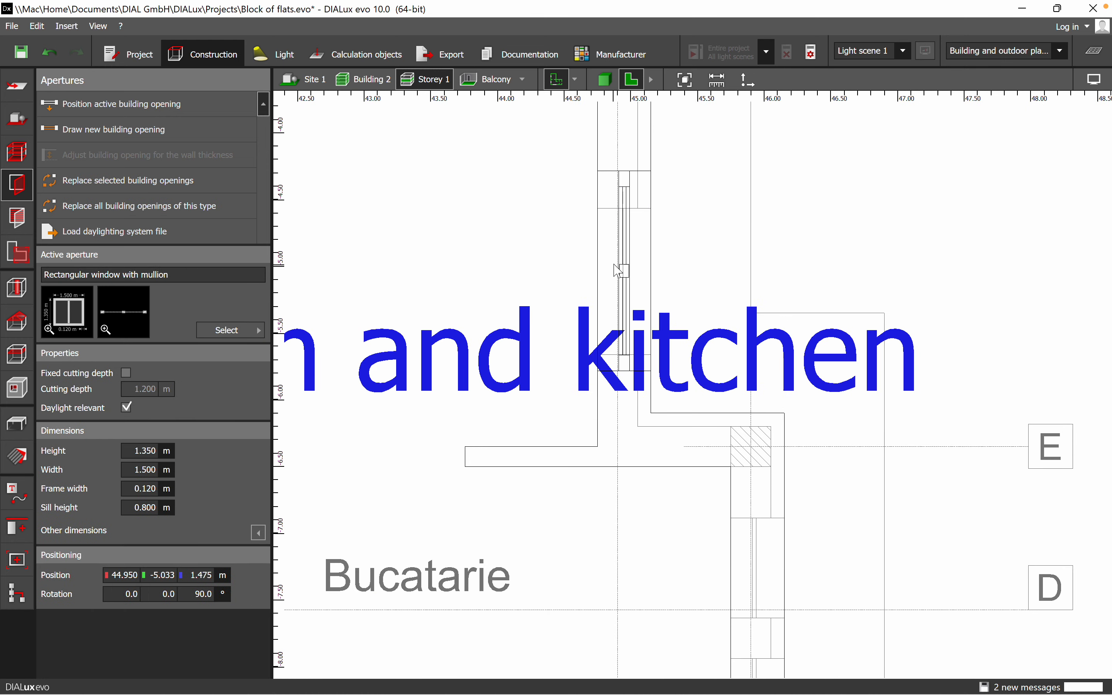
right_click(616, 266)
left_click(619, 226)
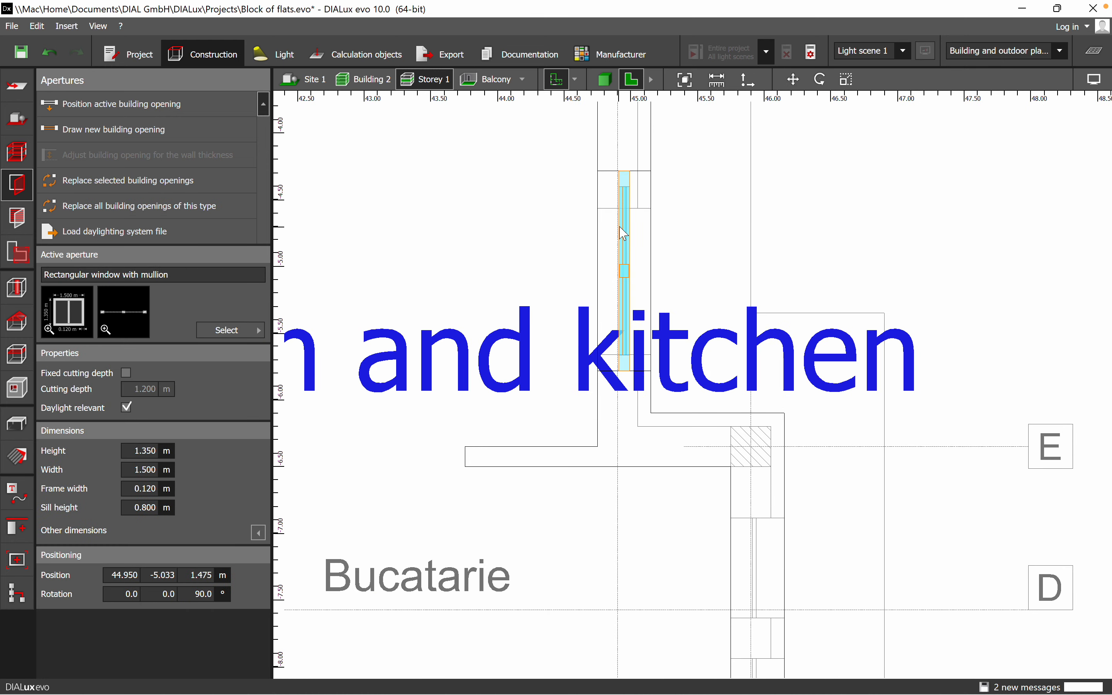
right_click(623, 233)
left_click(645, 271)
left_click_drag(623, 168, 617, 224)
left_click_drag(623, 176, 625, 177)
right_click(626, 178)
left_click(652, 221)
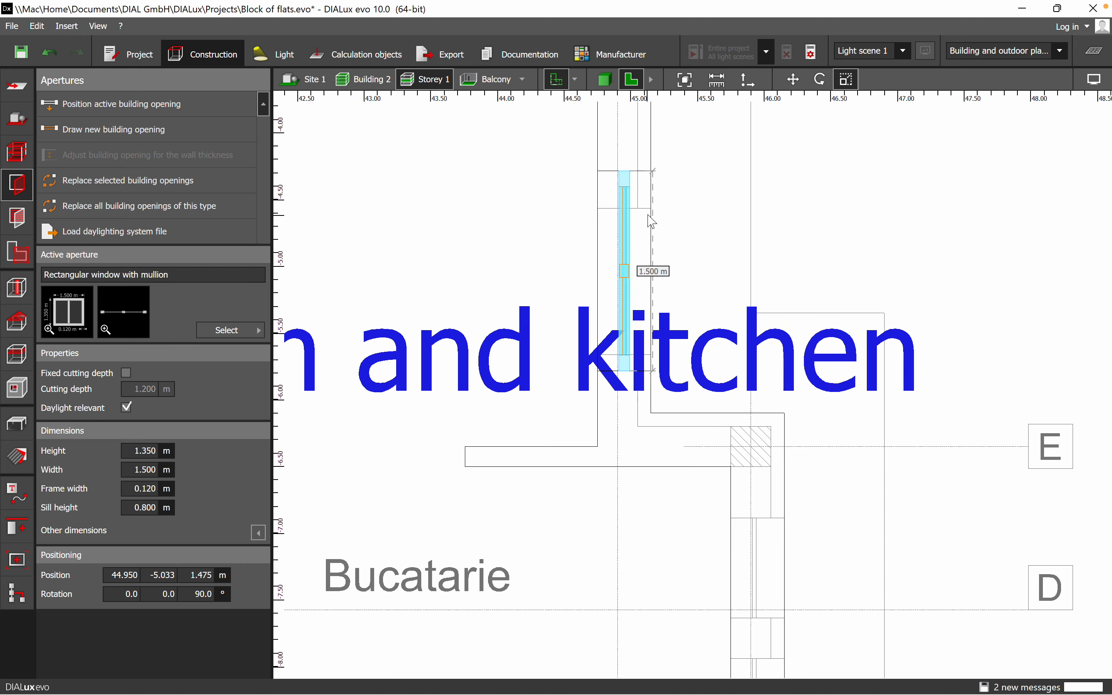
key("Escape")
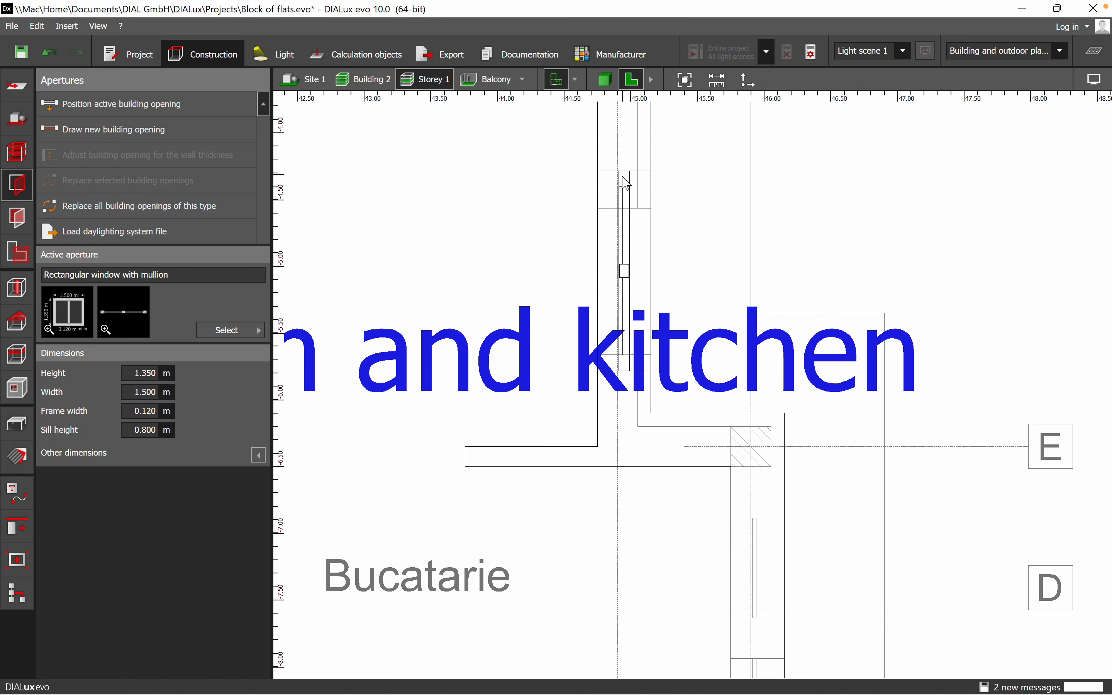
Scale the living room window from both ends to the planned opening's edges, making it 1.100 m wide, and check it in 3D
right_click(628, 187)
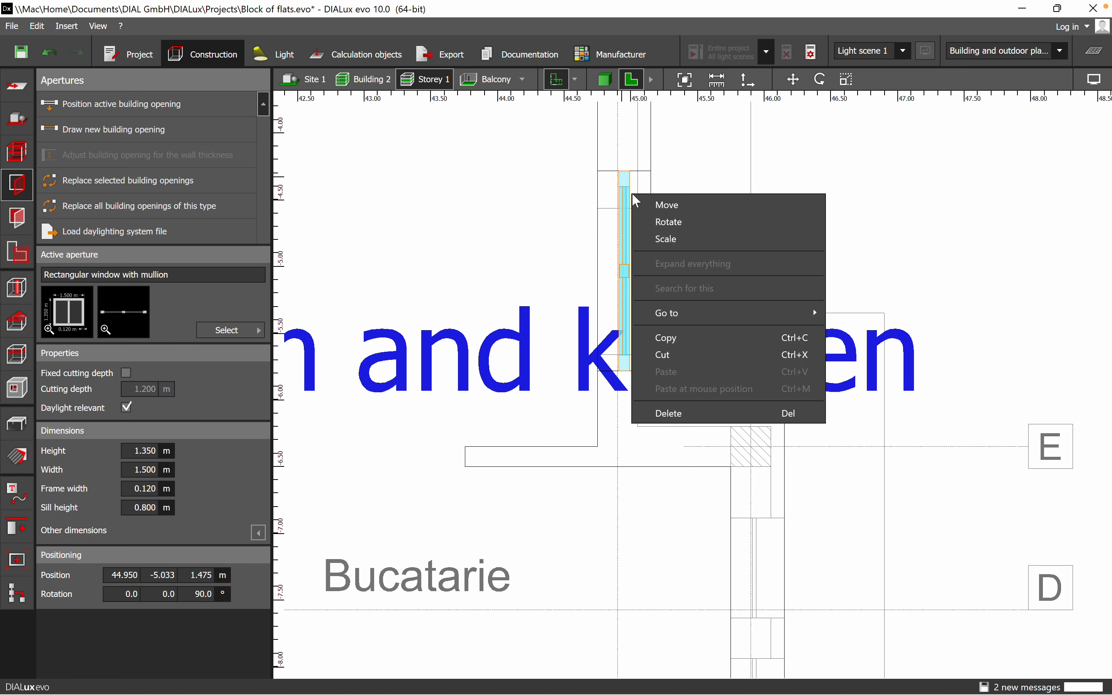
left_click(648, 240)
left_click_drag(627, 172, 619, 210)
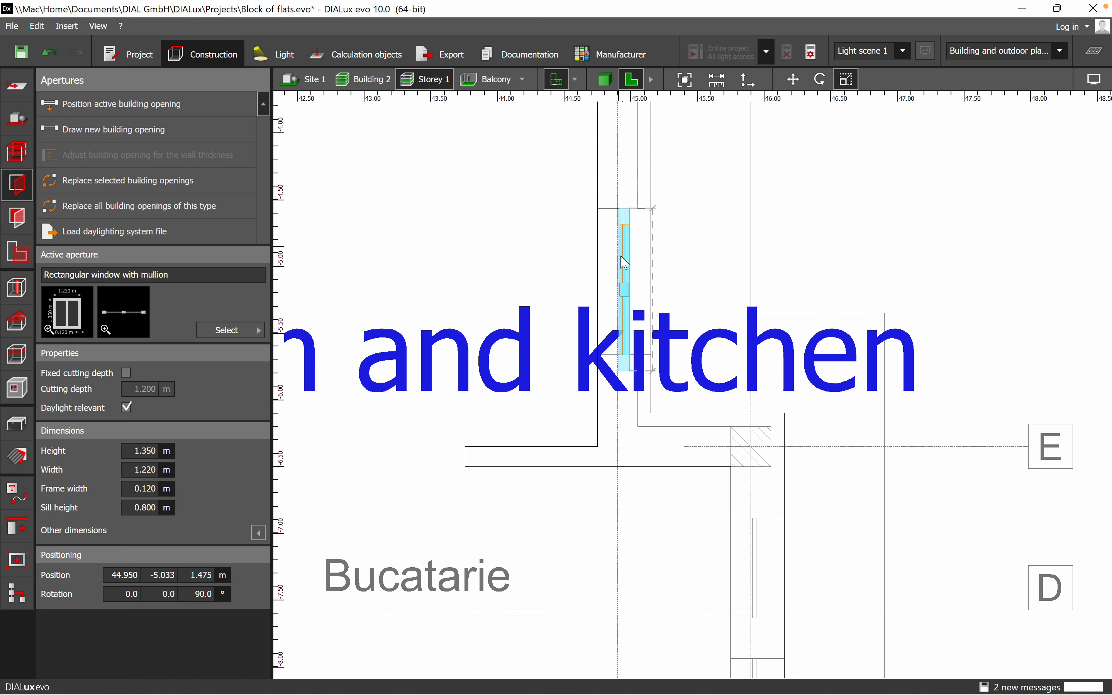
left_click_drag(626, 376, 622, 354)
left_click(607, 81)
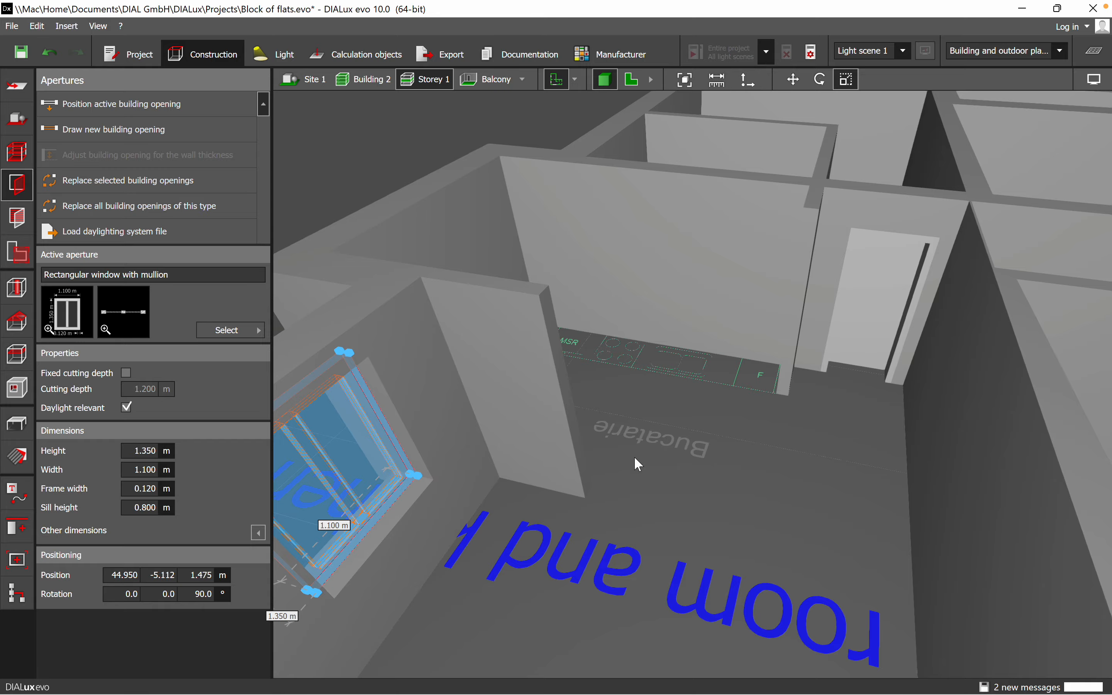
left_click(644, 518)
right_click_drag(614, 552, 464, 683)
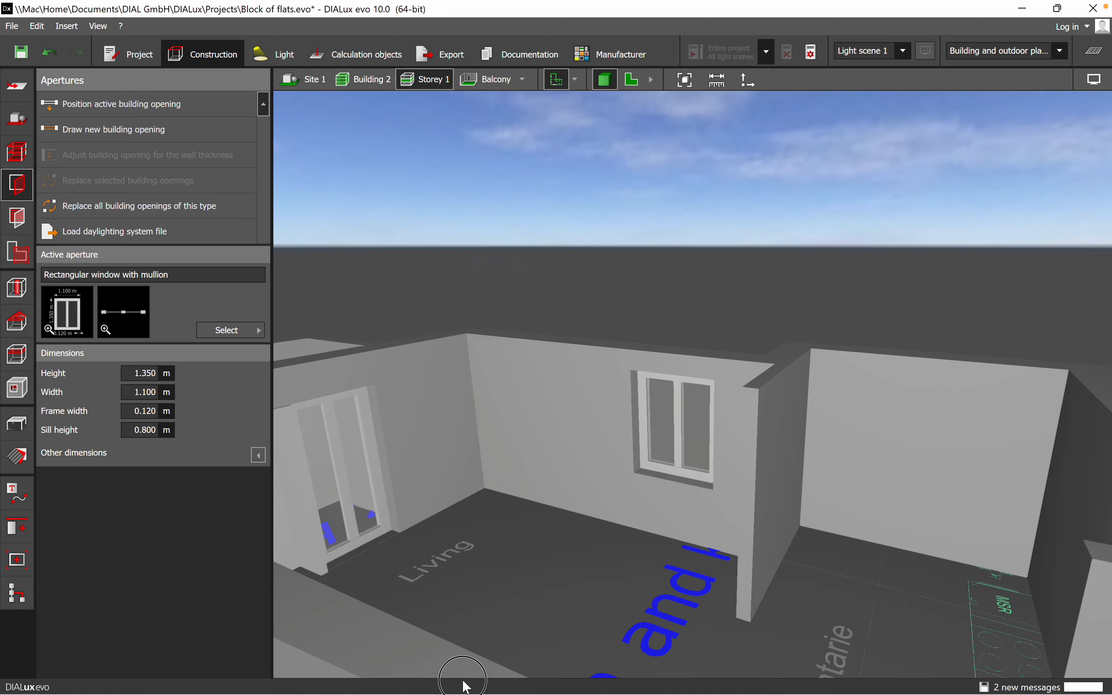
Place a 1.100 by 1.350 m Rectangular window with mullion in the kitchen's outer wall, over the planned opening at grid line D
left_click(632, 79)
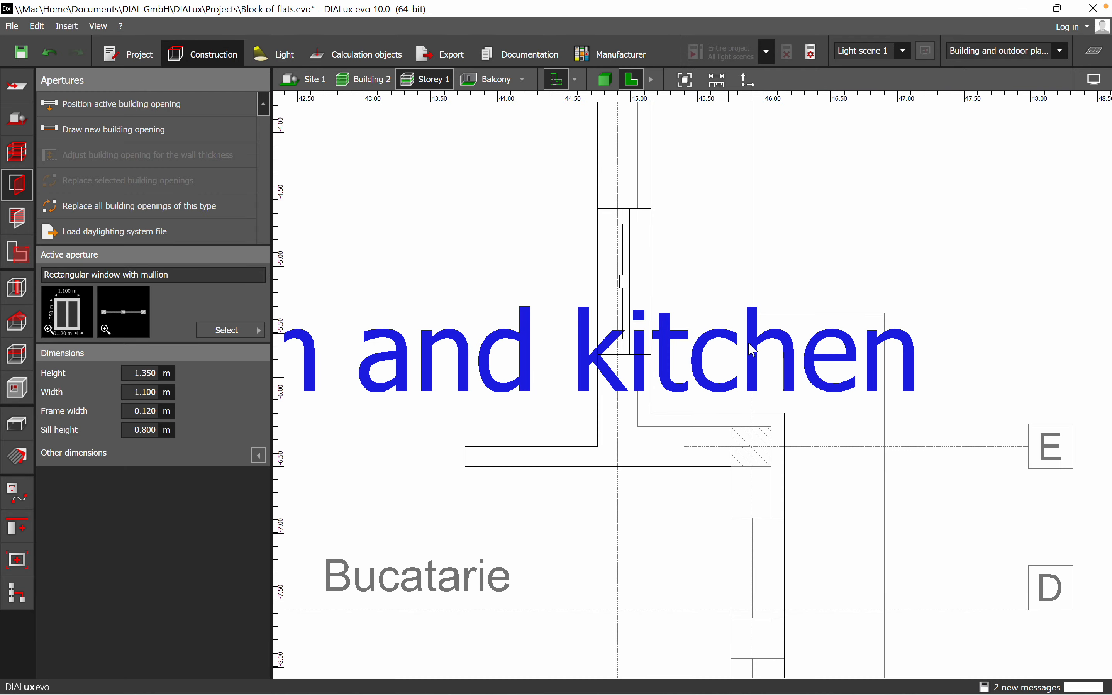
scroll(716, 291, "up", 5)
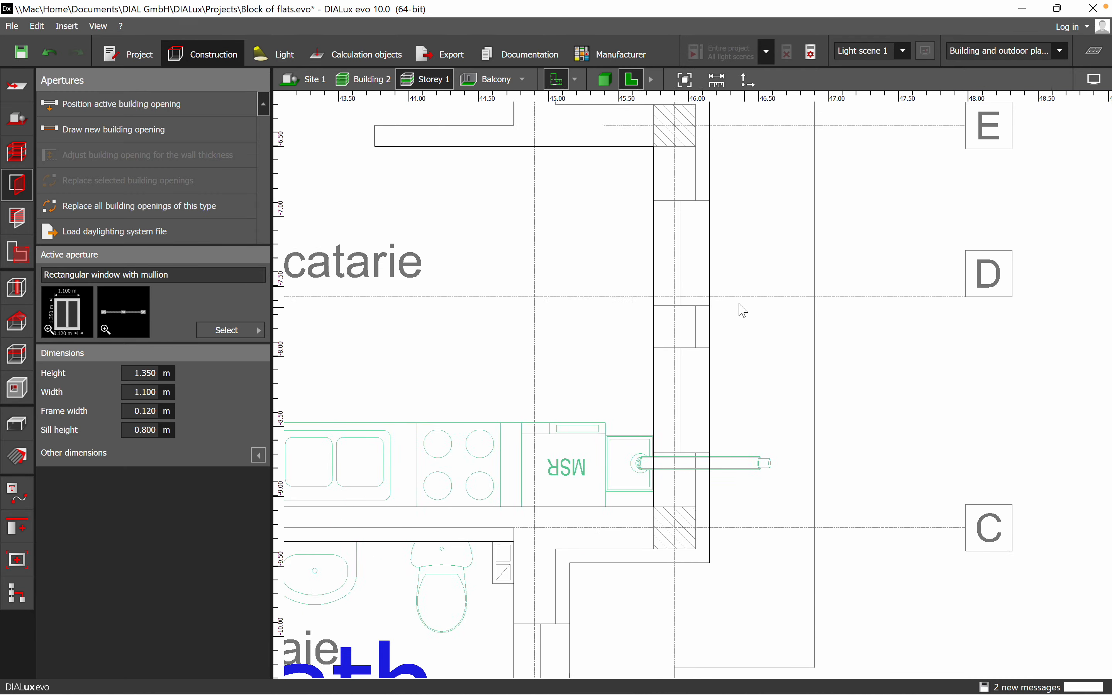
left_click_drag(72, 328, 629, 234)
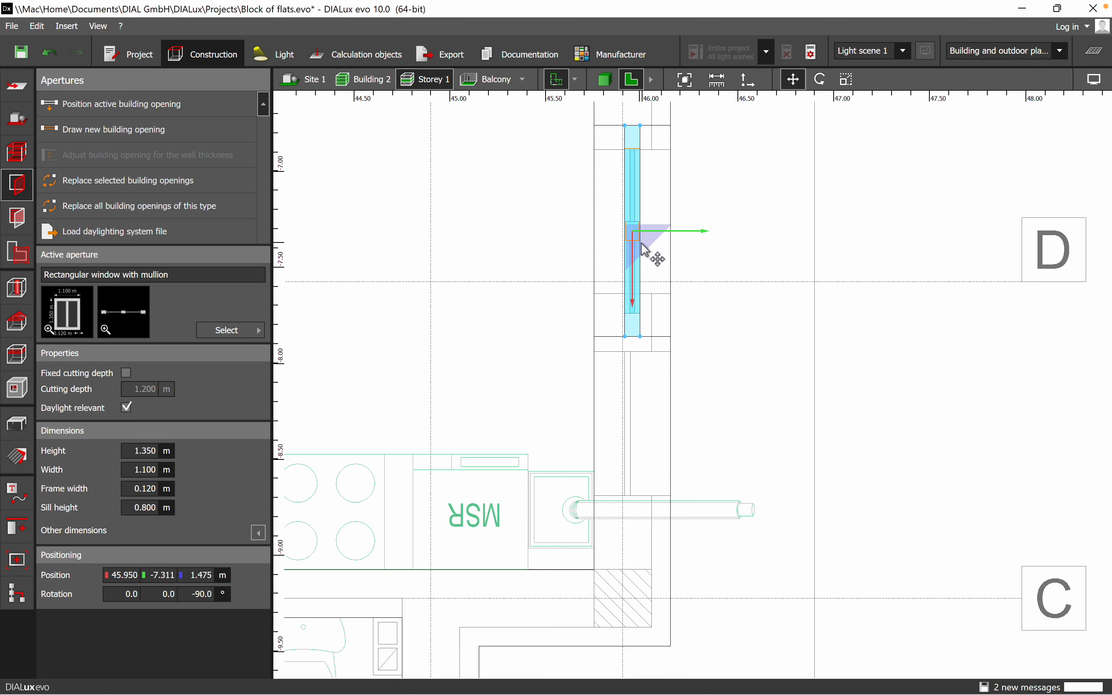
Scale the kitchen window from both ends to the planned opening's edges, making it 0.750 m wide, and check it in 3D
right_click(634, 243)
left_click(669, 290)
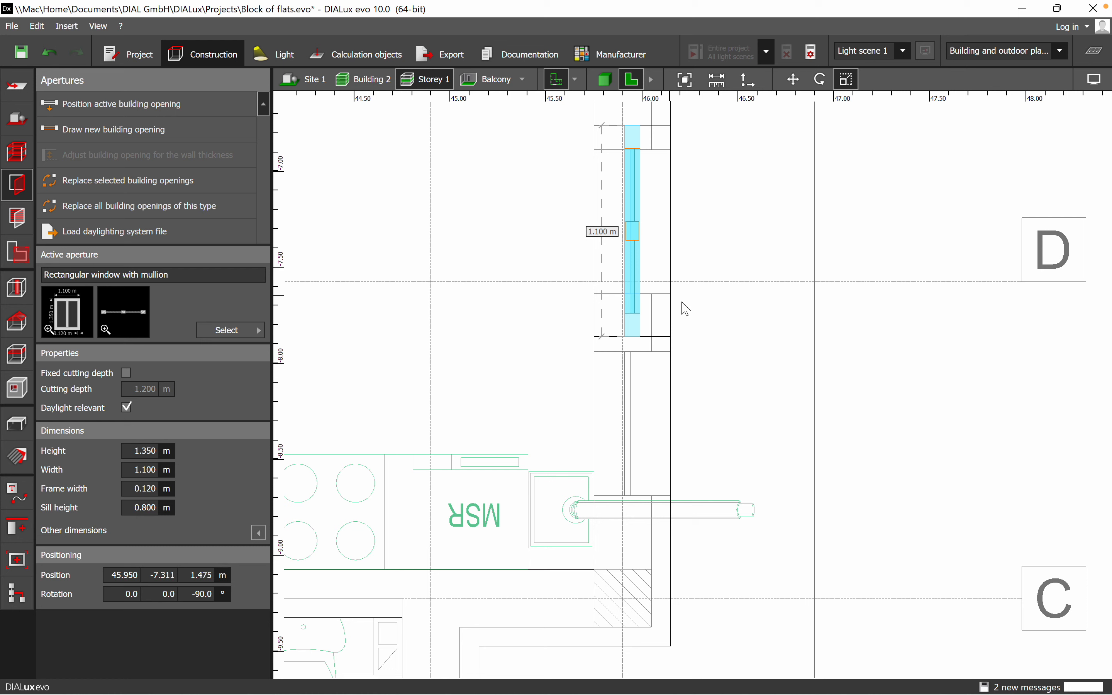
left_click_drag(631, 338, 626, 292)
scroll(721, 221, "up", 1)
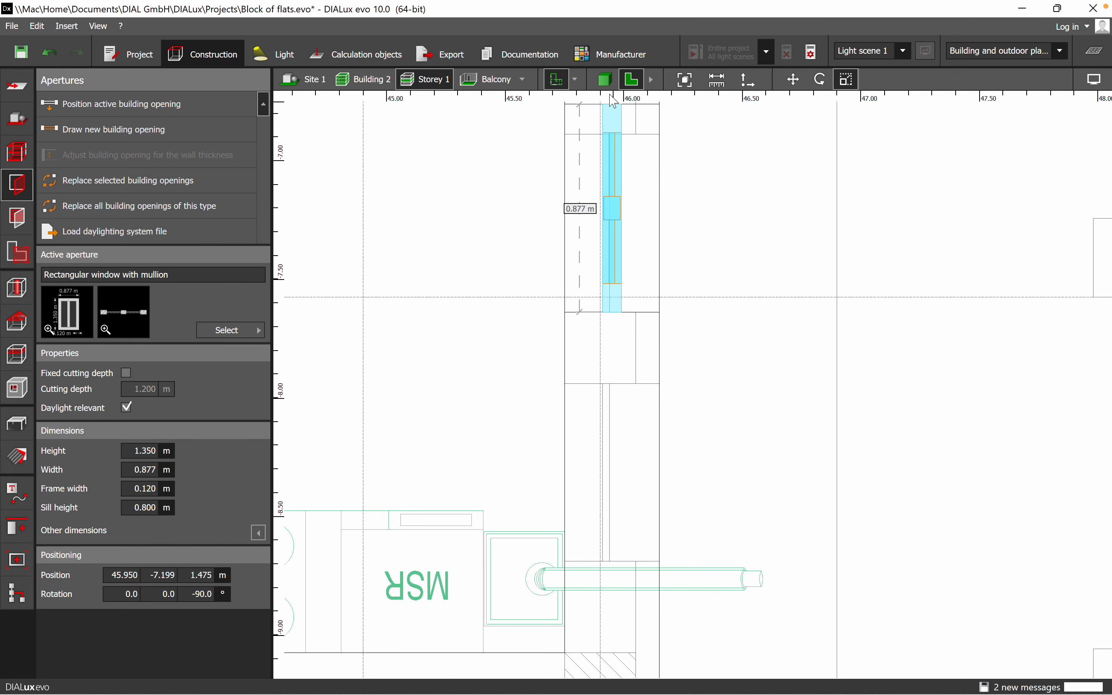
middle_click_drag(661, 174, 682, 311)
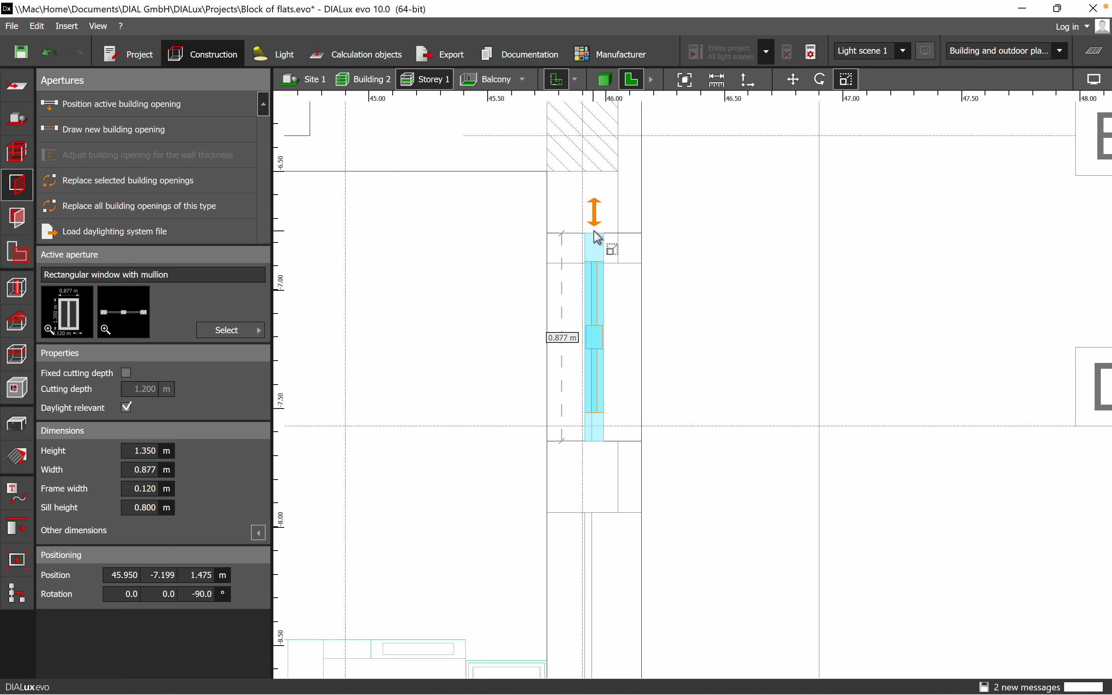
left_click_drag(597, 236, 595, 263)
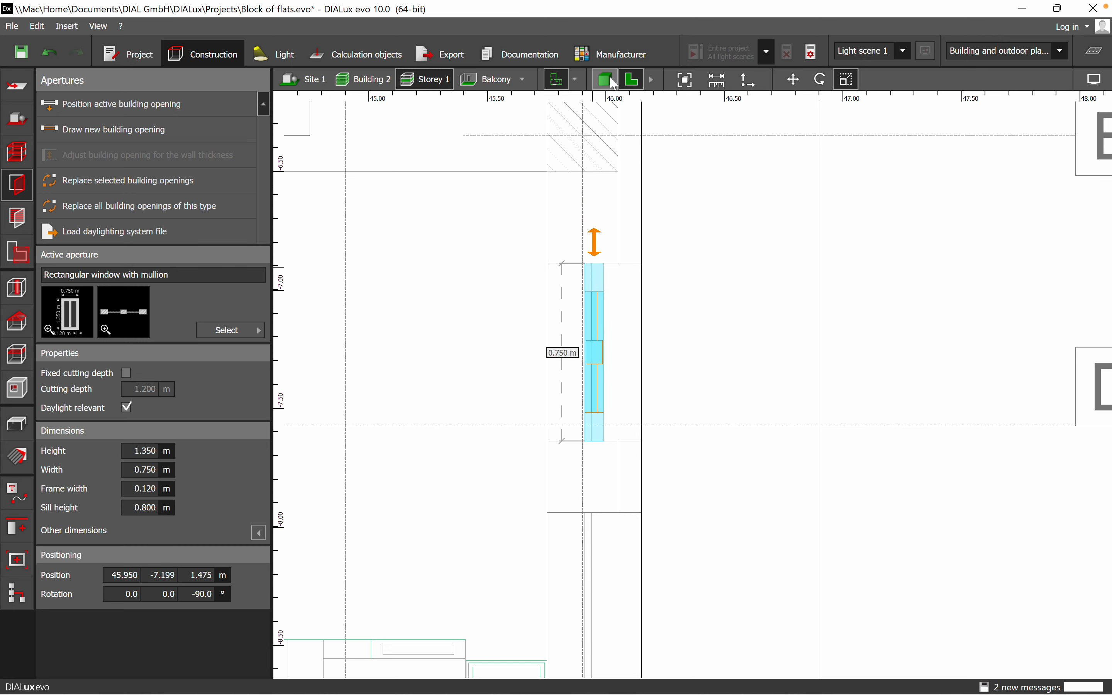
left_click(604, 79)
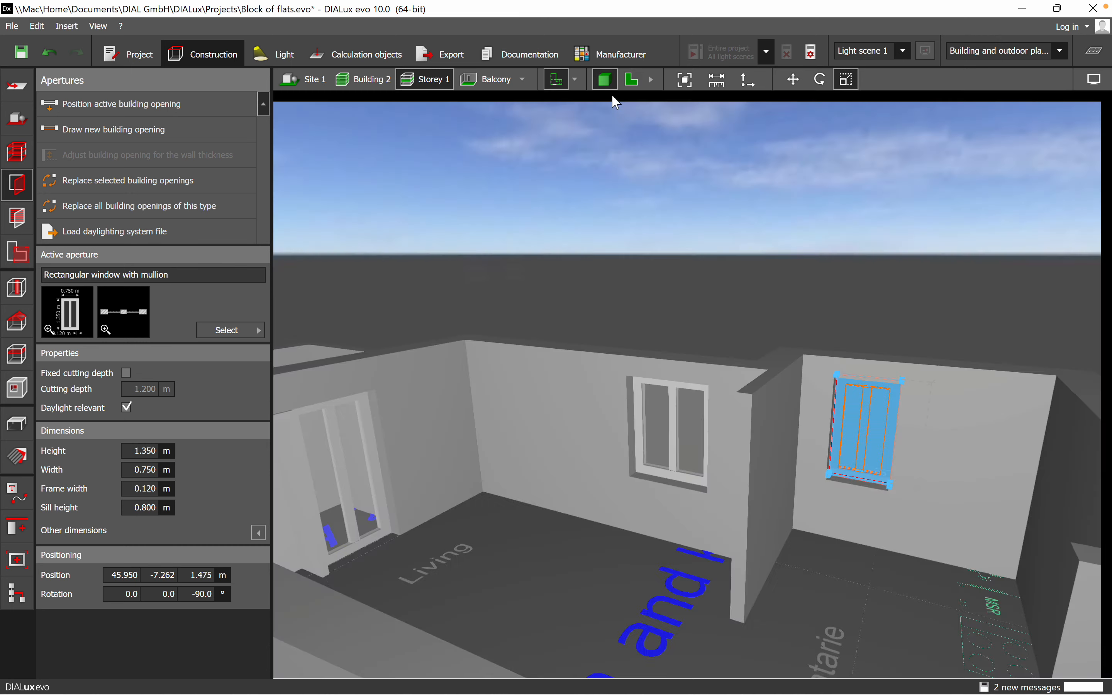
left_click(855, 623)
middle_click_drag(869, 563, 834, 519)
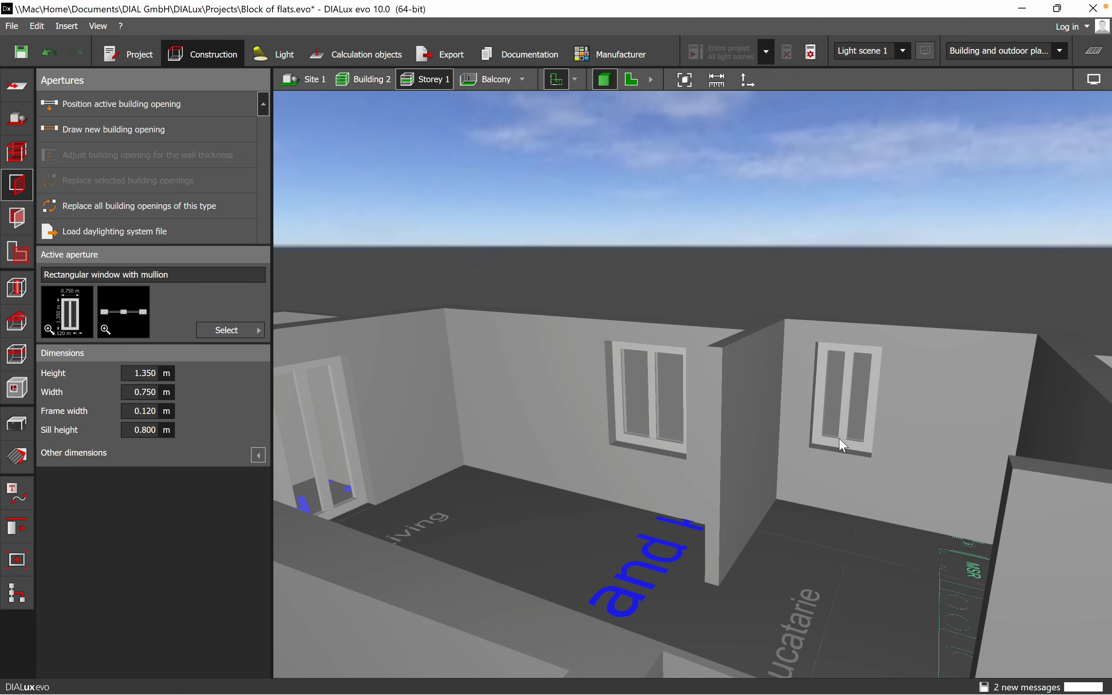
Try to change the selected kitchen window's type from Rectangular window with mullion to Window (standard)
left_click(853, 414)
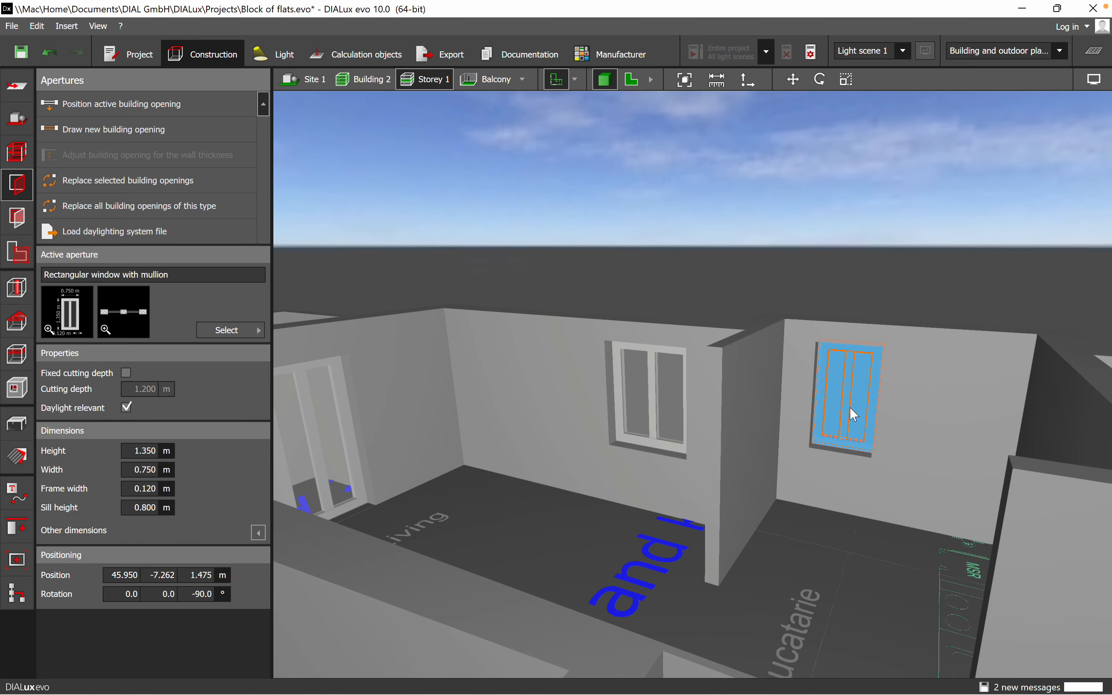
left_click(227, 330)
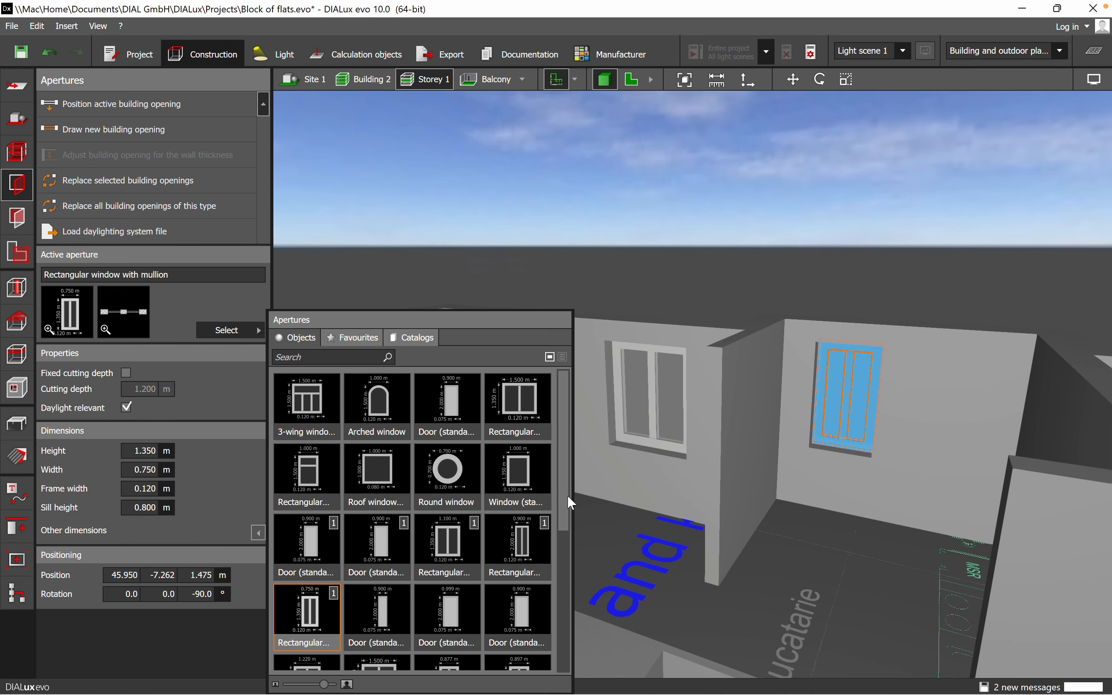
left_click(548, 500)
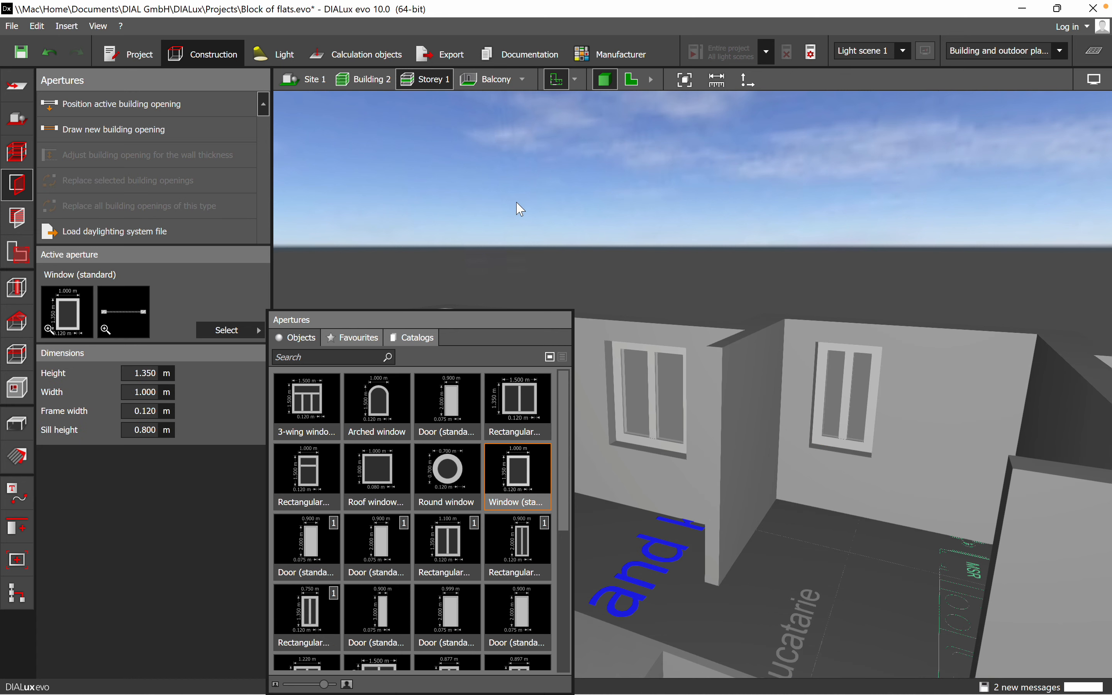
left_click(533, 201)
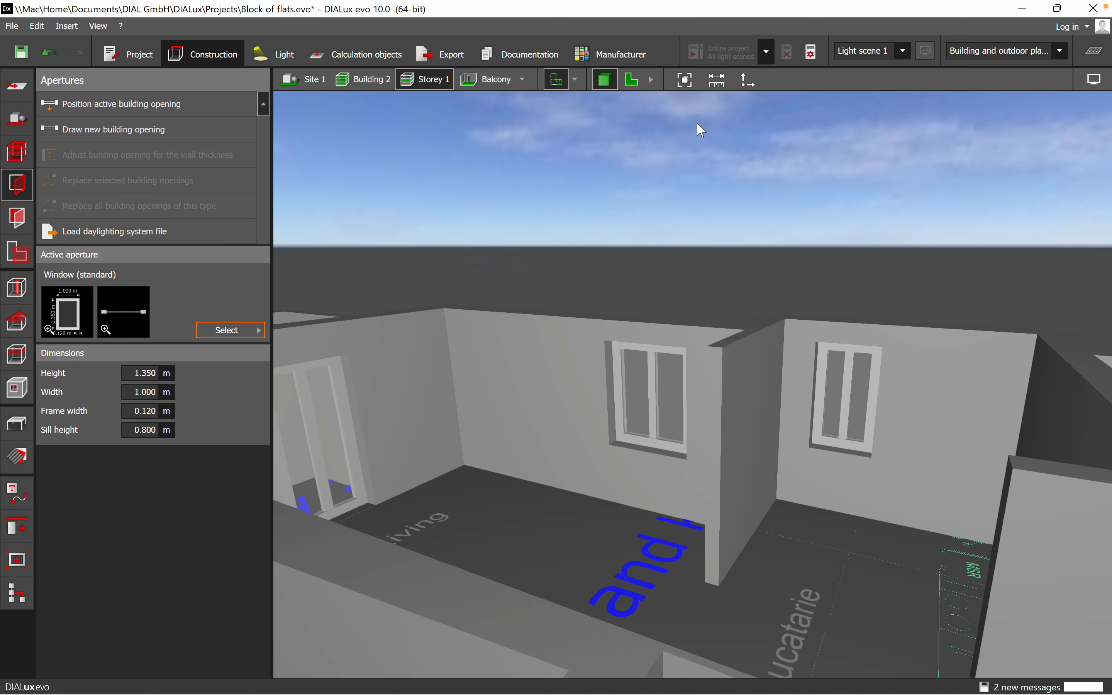
Delete the 0.750 m wide window with mullion from the kitchen's outer wall in the floor plan
left_click(848, 420)
right_click(847, 421)
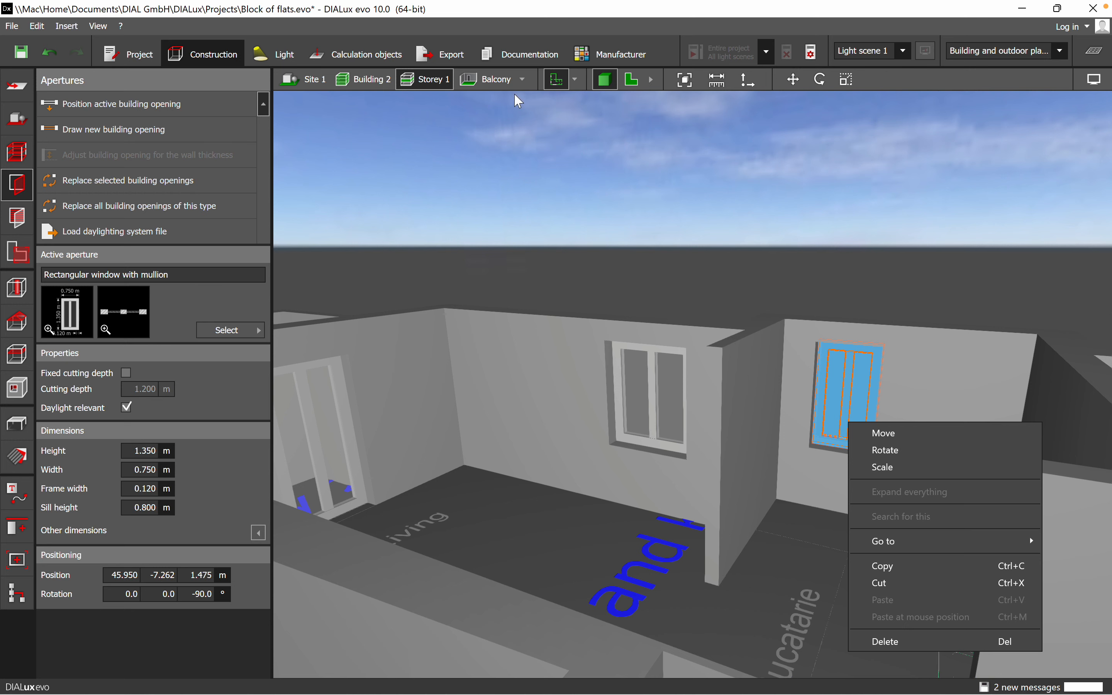
left_click(630, 80)
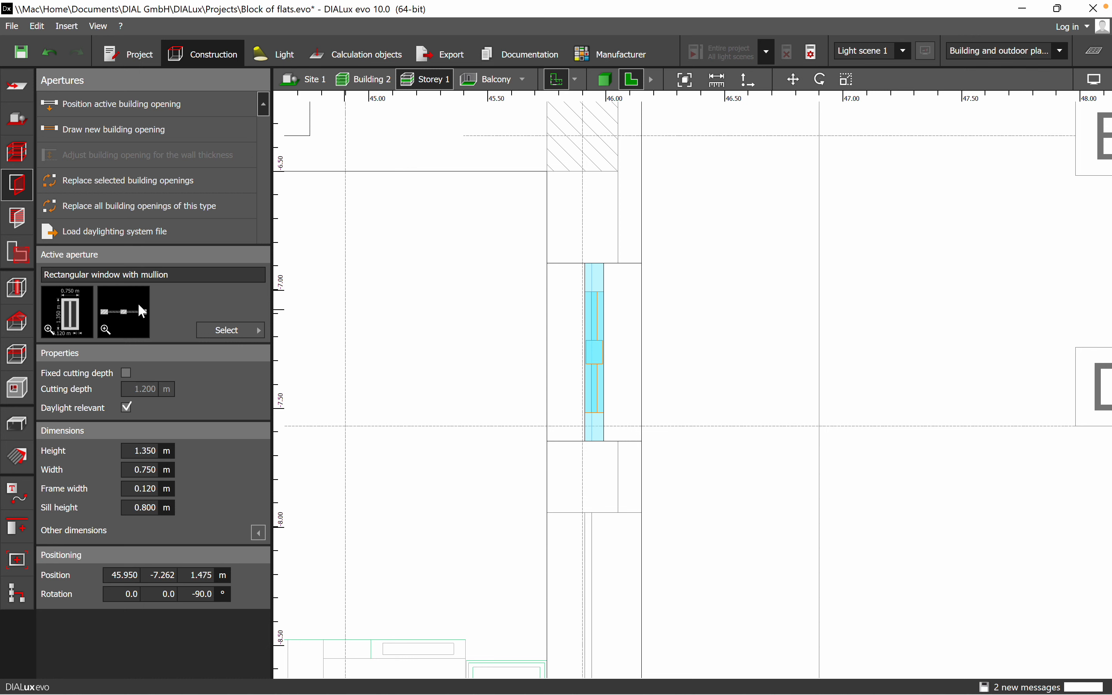
right_click(599, 341)
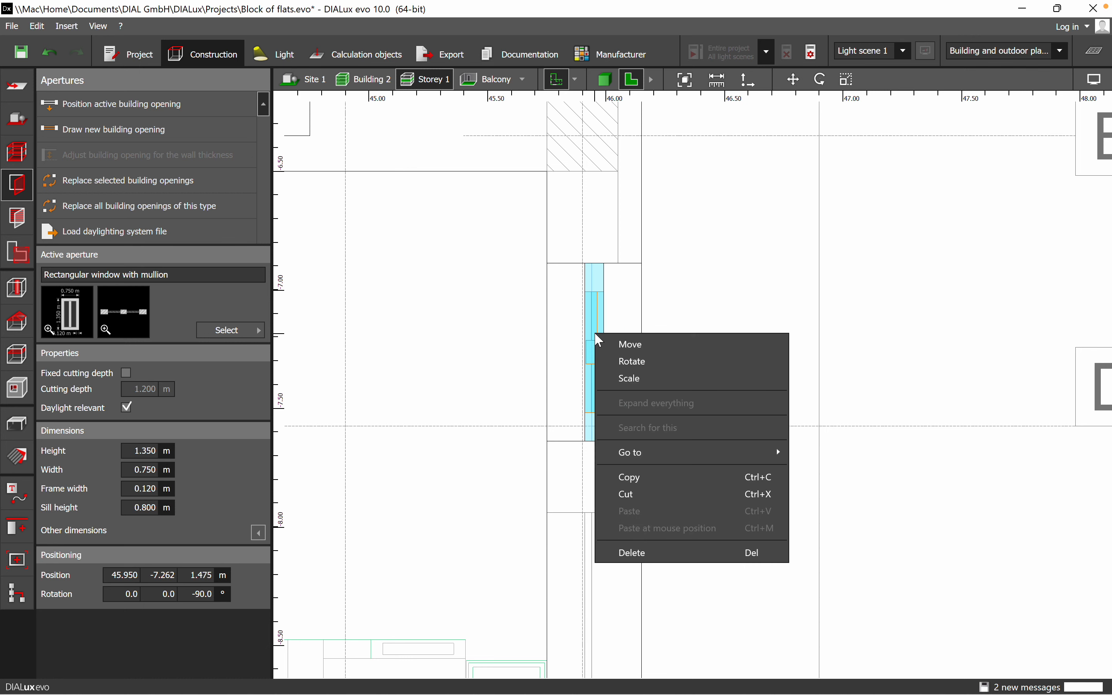
left_click(645, 552)
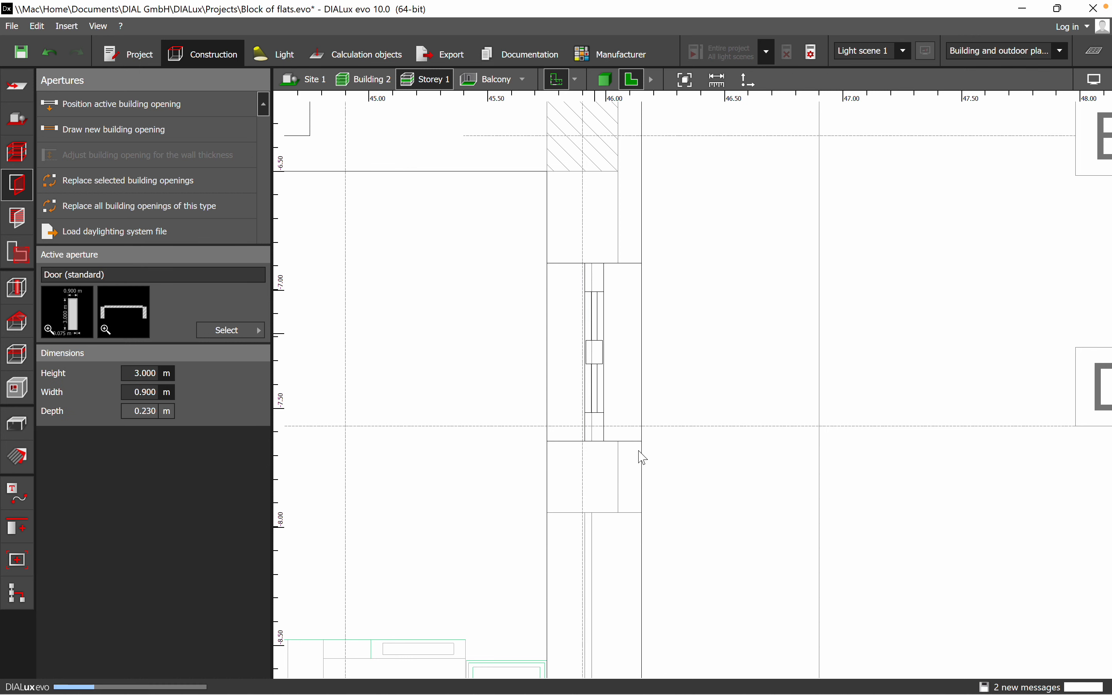
Place a 1.000 by 1.350 m Window (standard) in the kitchen's outer wall, over the planned opening at grid line D
left_click(234, 324)
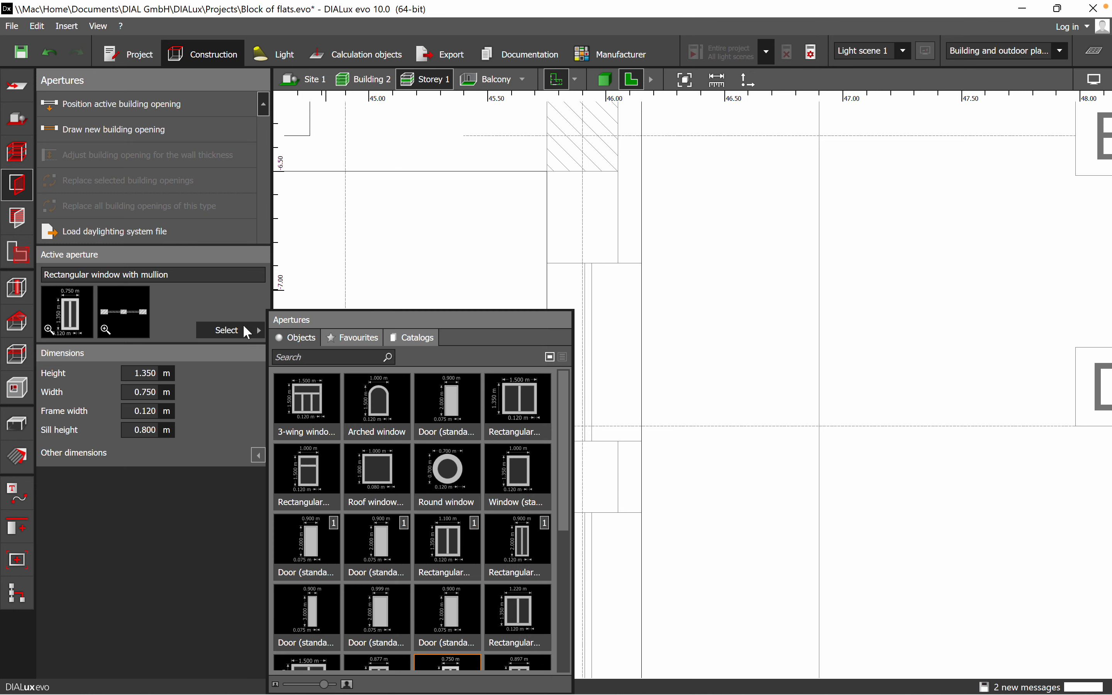
left_click(493, 477)
left_click(82, 321)
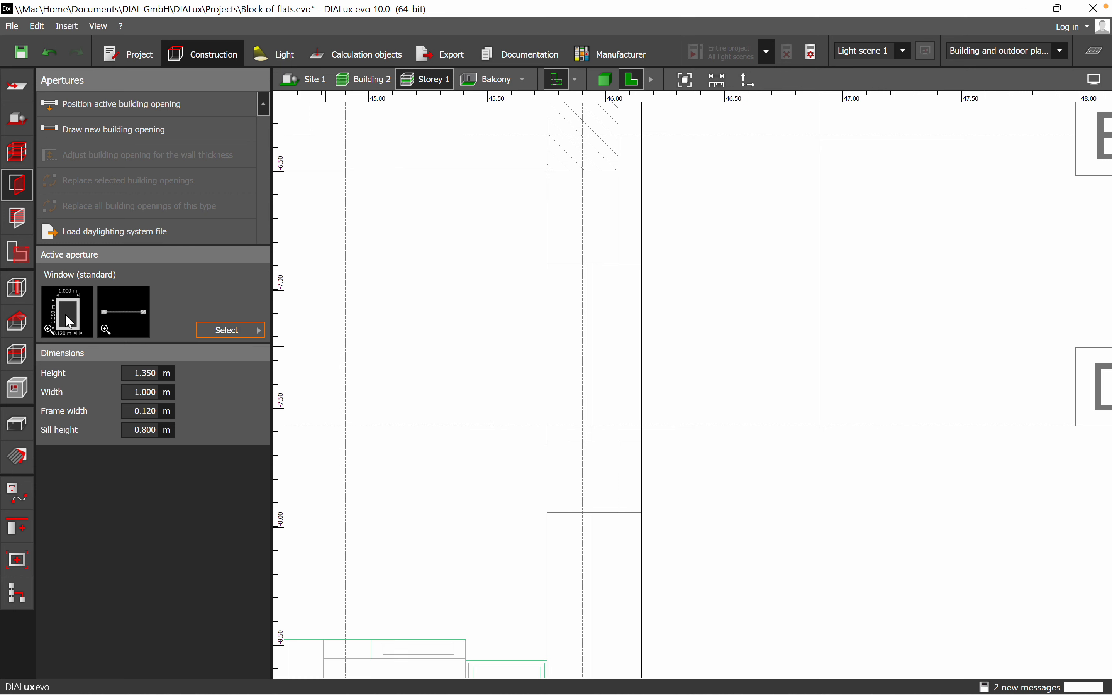
left_click_drag(223, 318, 584, 355)
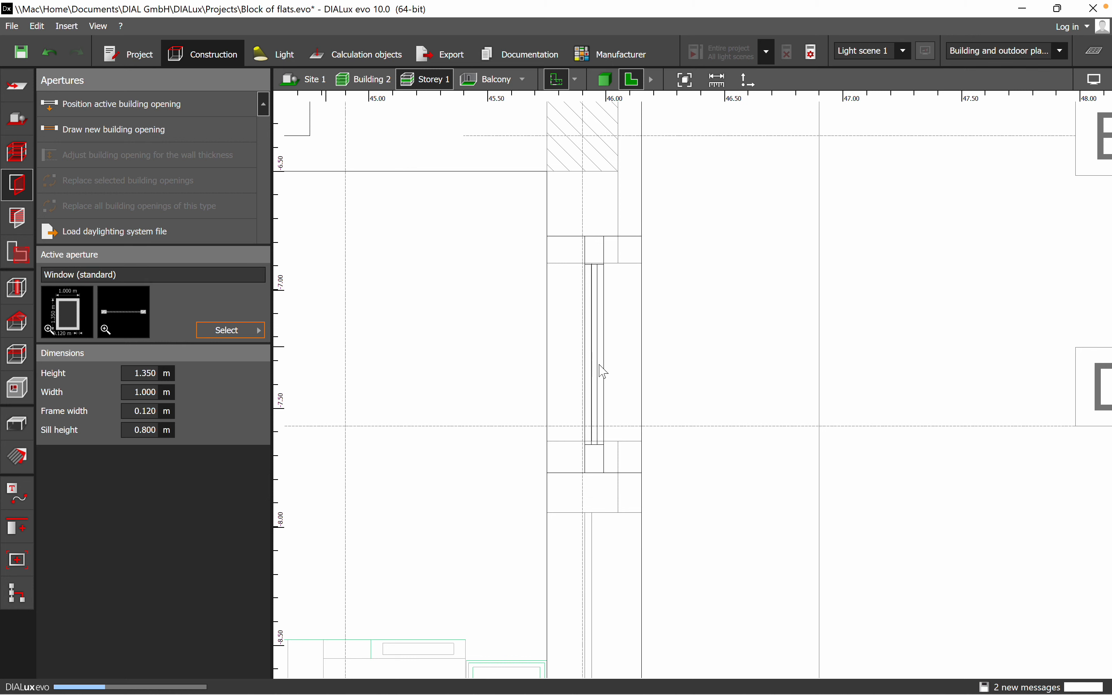
Scale the standard kitchen window from both ends to 0.688 m wide, ending at grid line D, and inspect it in 3D
right_click(601, 341)
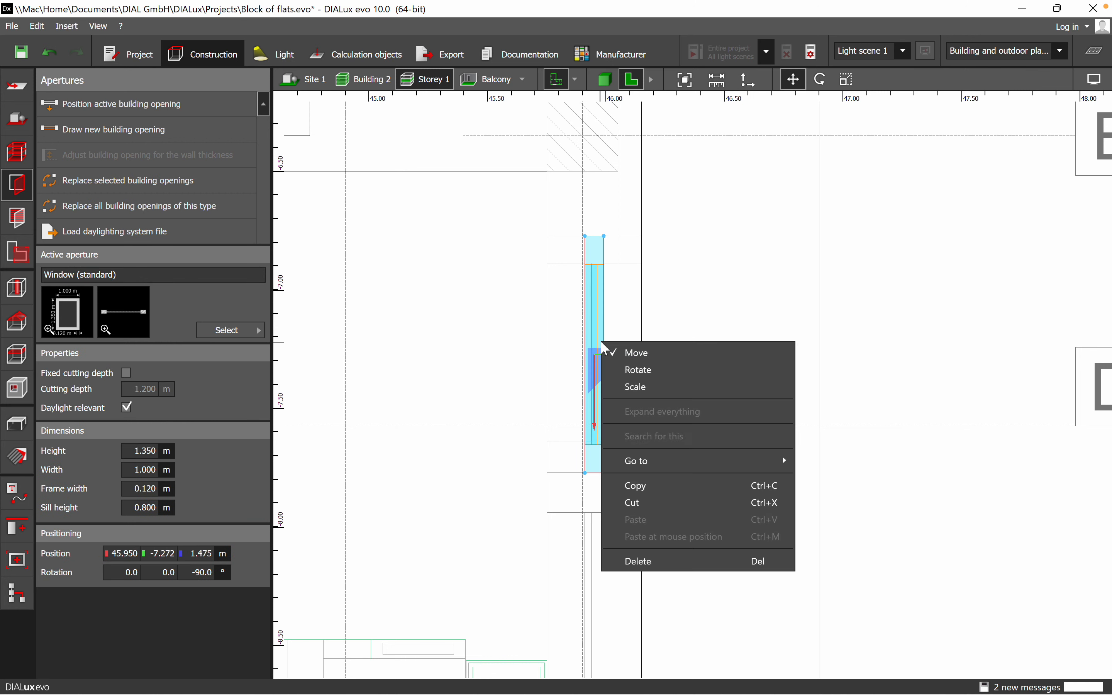
left_click(629, 383)
left_click_drag(594, 246, 593, 283)
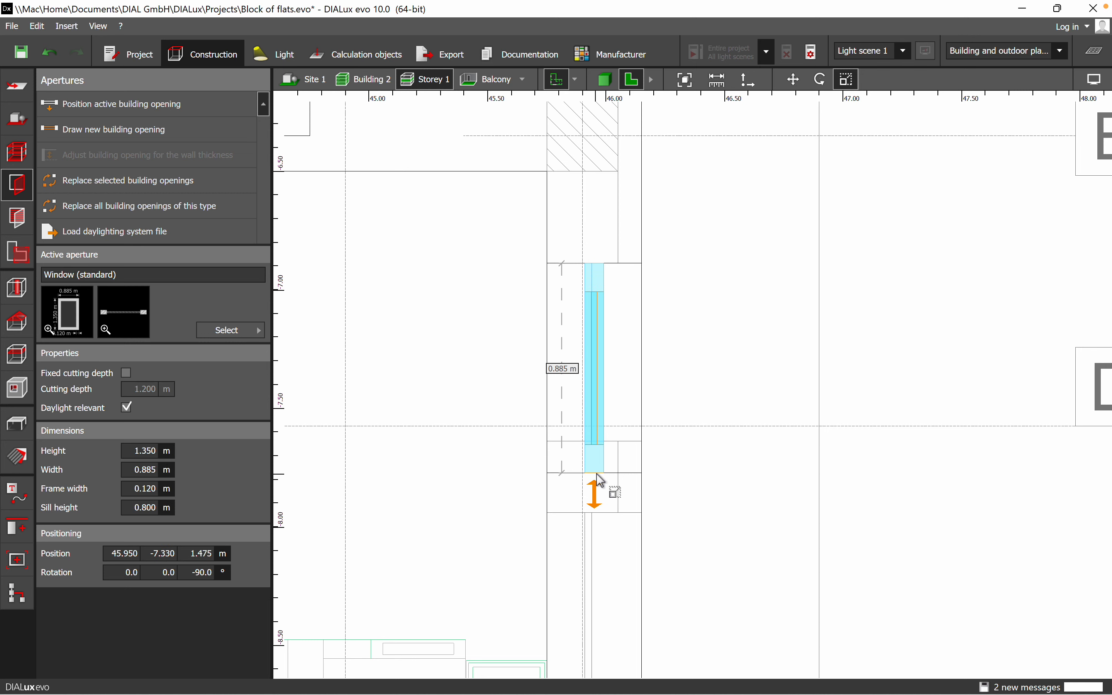
left_click_drag(600, 480, 585, 425)
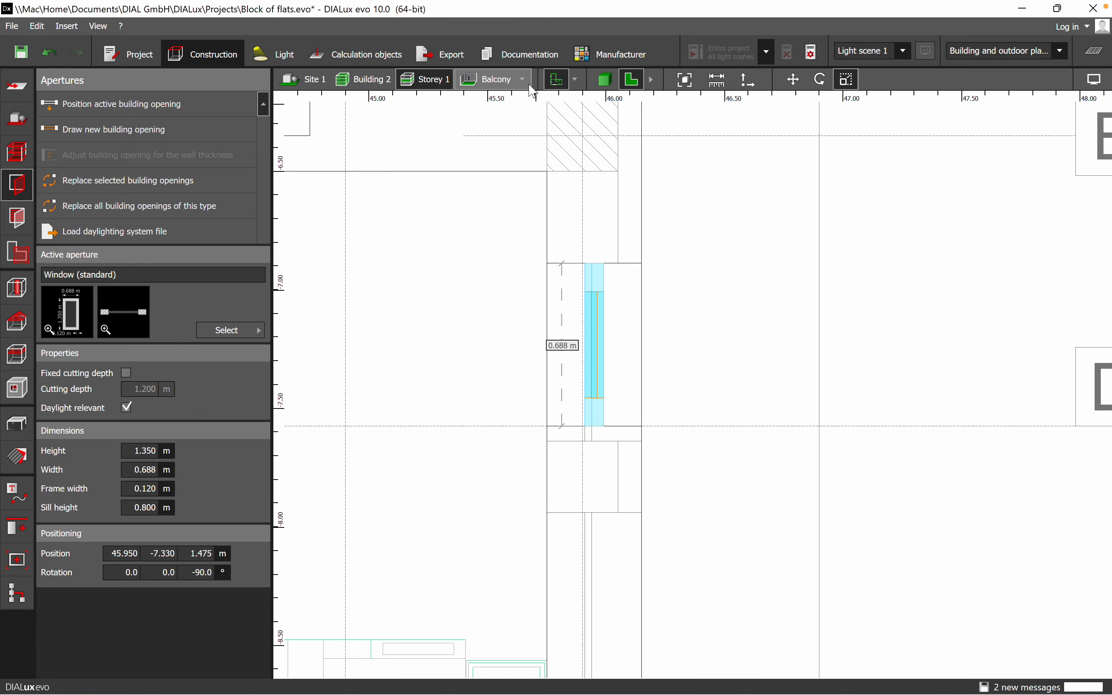
left_click(604, 79)
middle_click_drag(869, 598, 774, 507)
right_click_drag(774, 507, 710, 337)
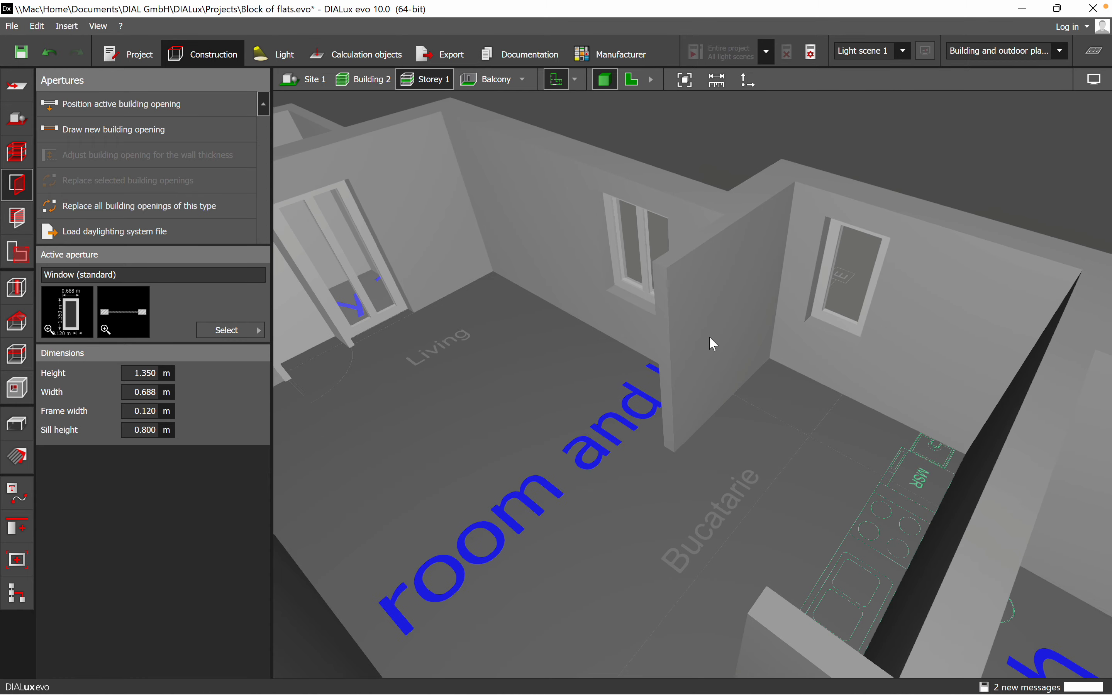
Copy the 0.688 m kitchen window into the second planned opening between grid lines D and C, aligning it with the opening's lower edge
left_click(639, 80)
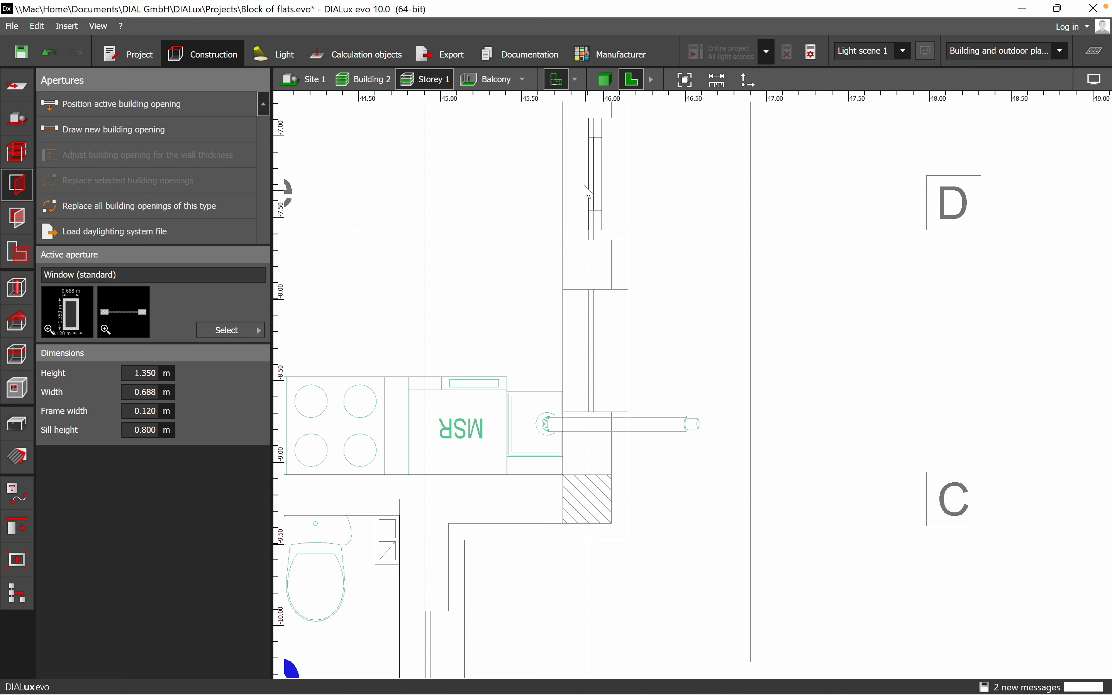
left_click(596, 178)
right_click(601, 177)
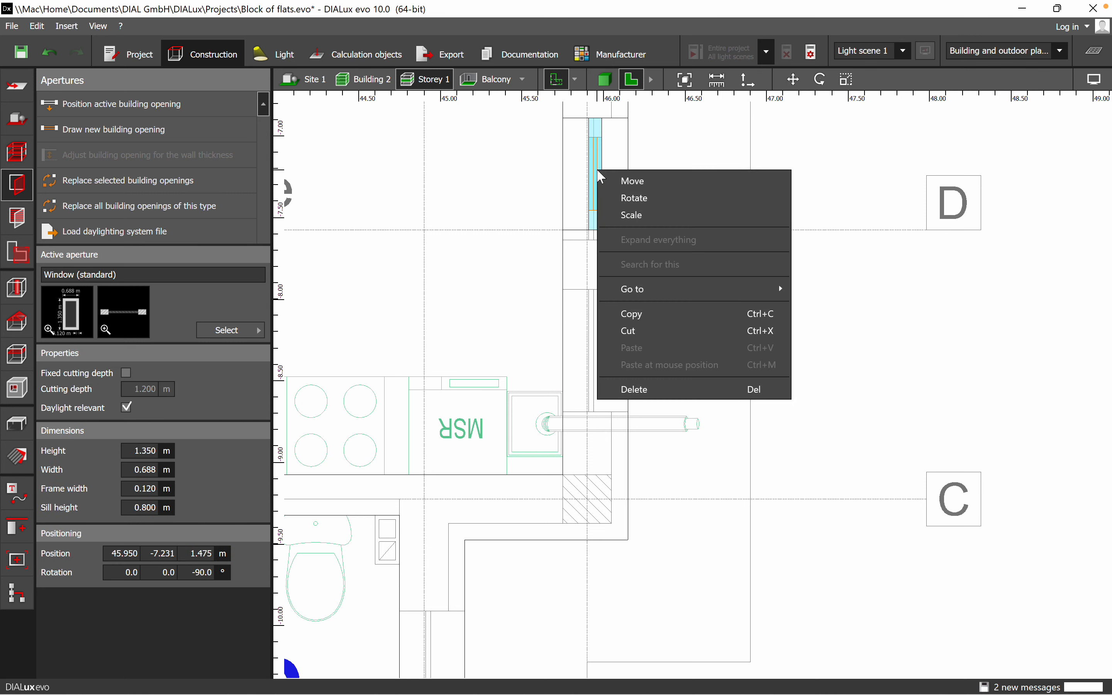
left_click(642, 313)
right_click(594, 354)
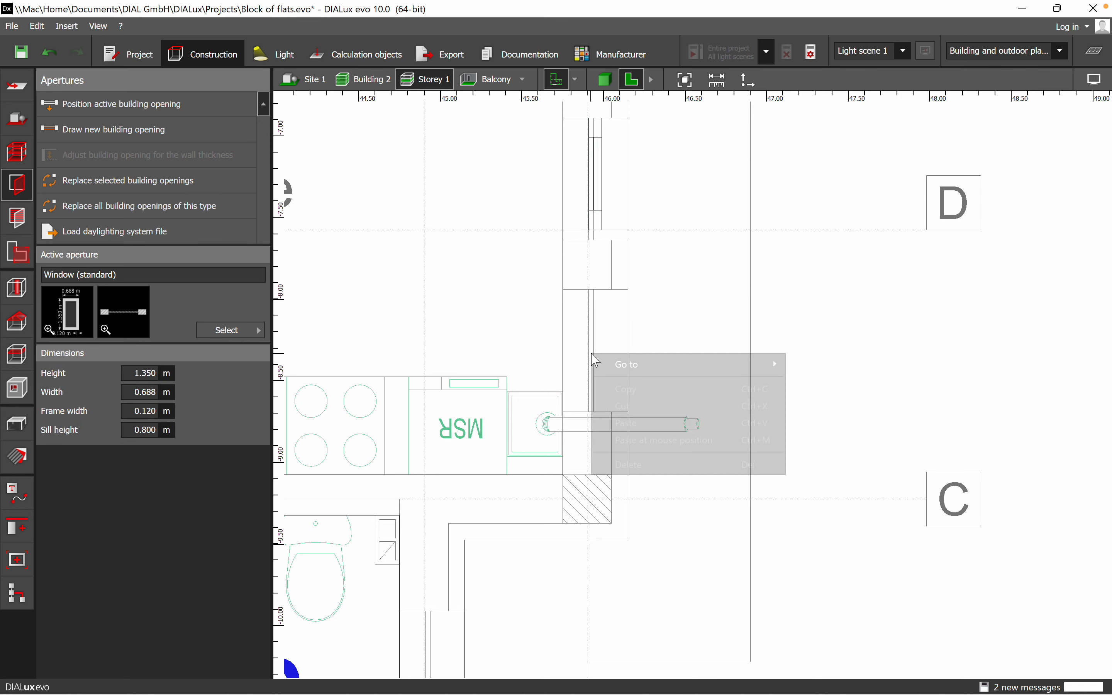
left_click(650, 440)
scroll(604, 395, "up", 3)
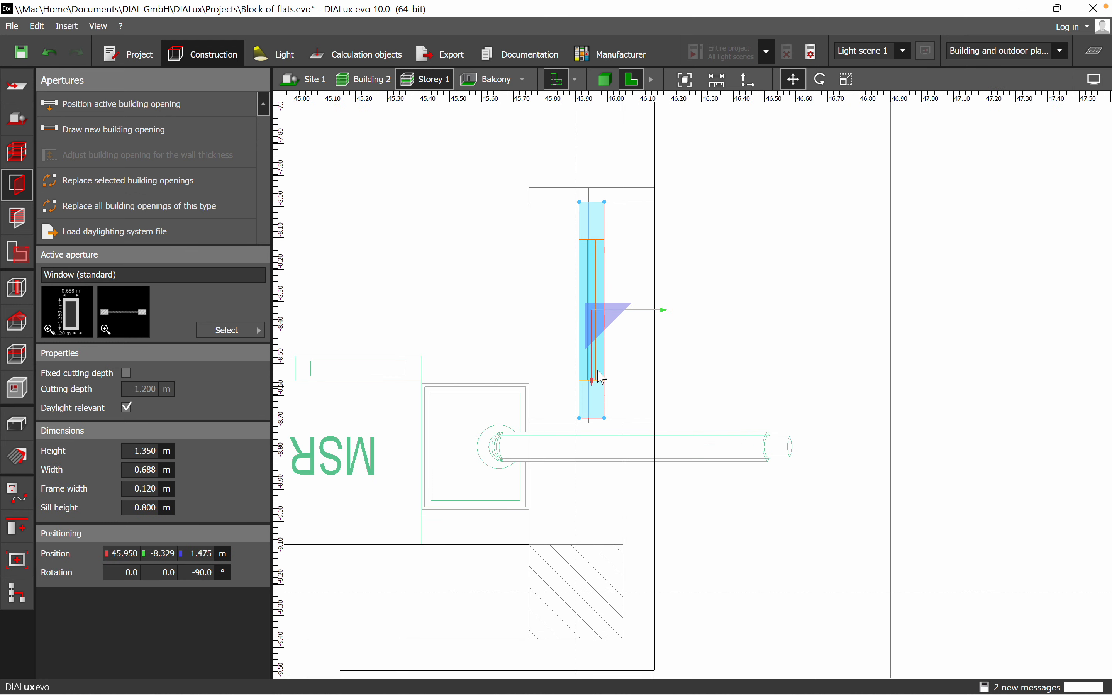
mouse_move(593, 316)
left_mouse_down()
mouse_move(592, 288)
mouse_move(603, 318)
mouse_move(590, 319)
left_mouse_up()
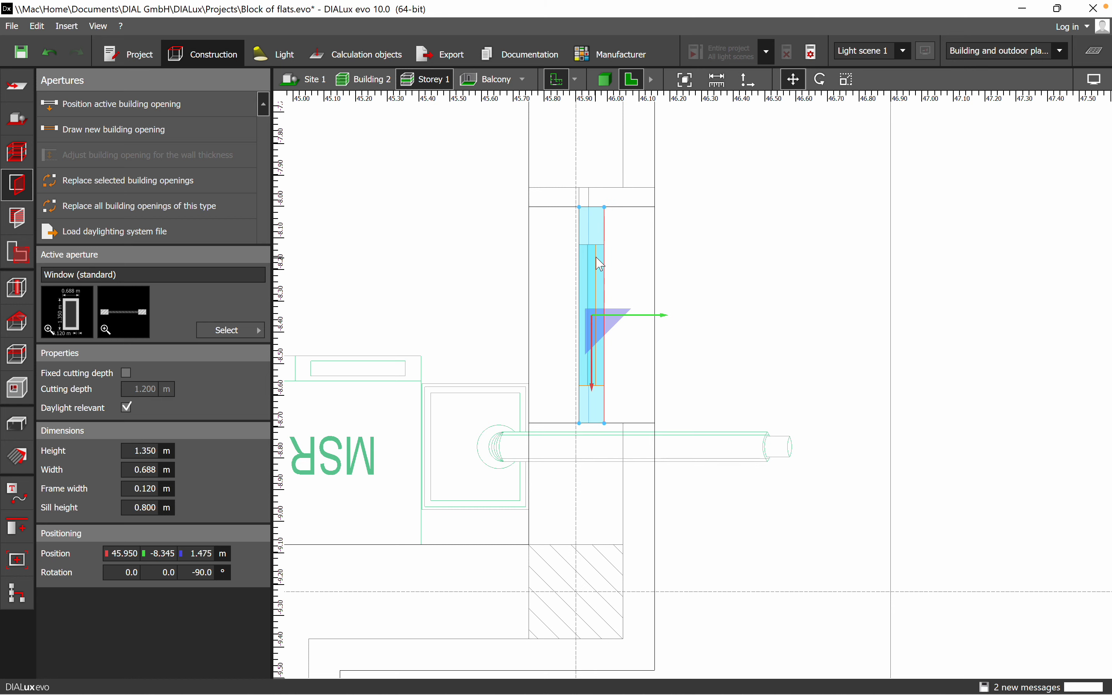
Scale the copied kitchen window up to the opening's upper edge, making it 0.750 m wide, and check it in 3D
right_click(596, 258)
left_click(626, 303)
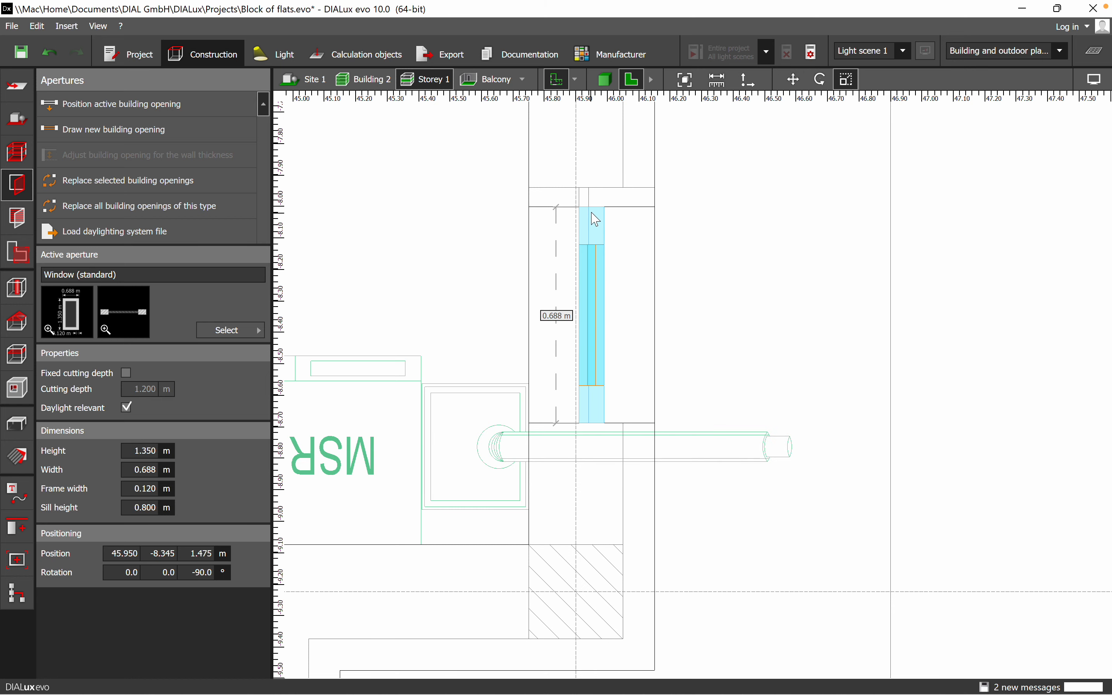
left_click_drag(591, 215, 592, 195)
left_click(720, 231)
left_click(605, 81)
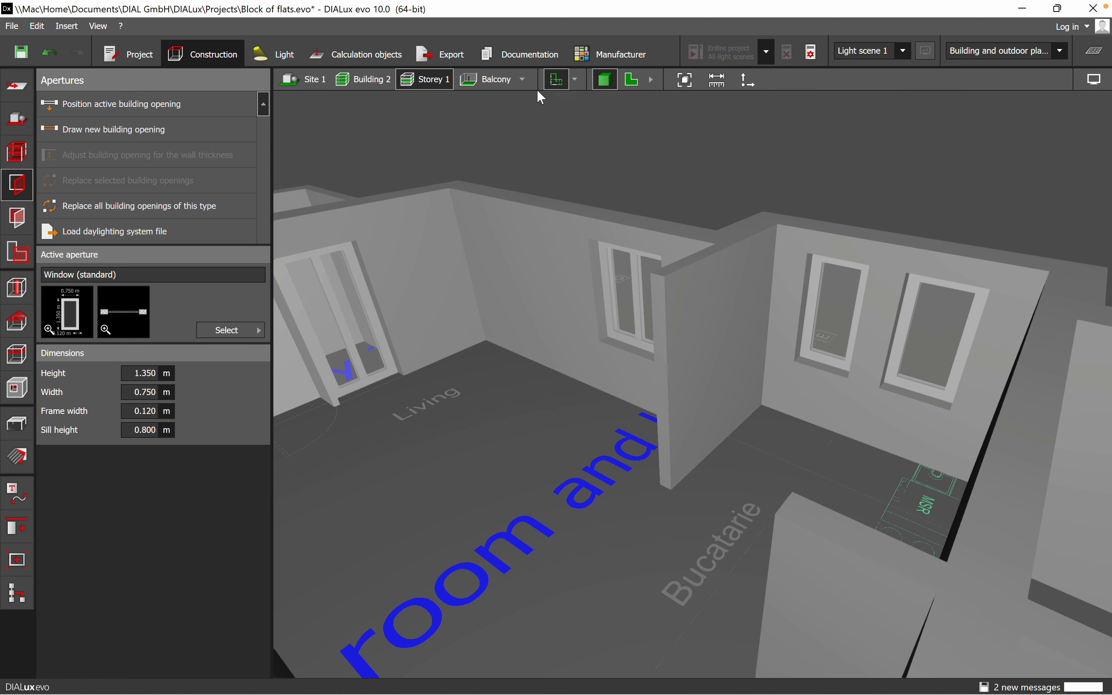
Undo the copied kitchen window's last scaling and inspect the kitchen and living room windows in 3D
left_click(633, 82)
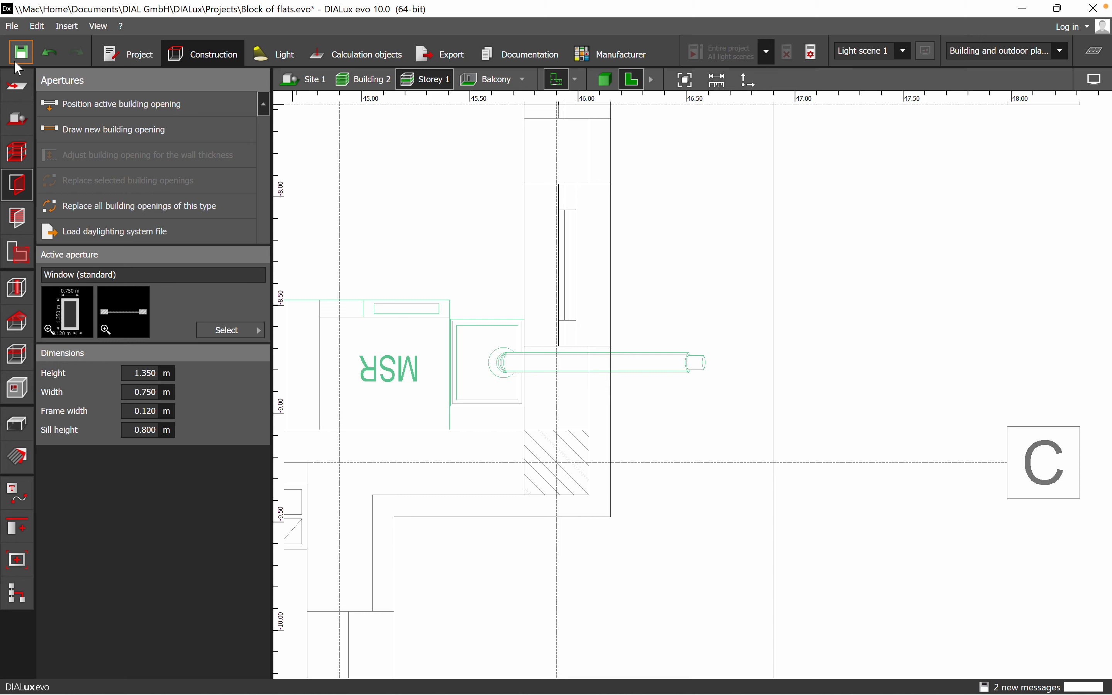
left_click(44, 55)
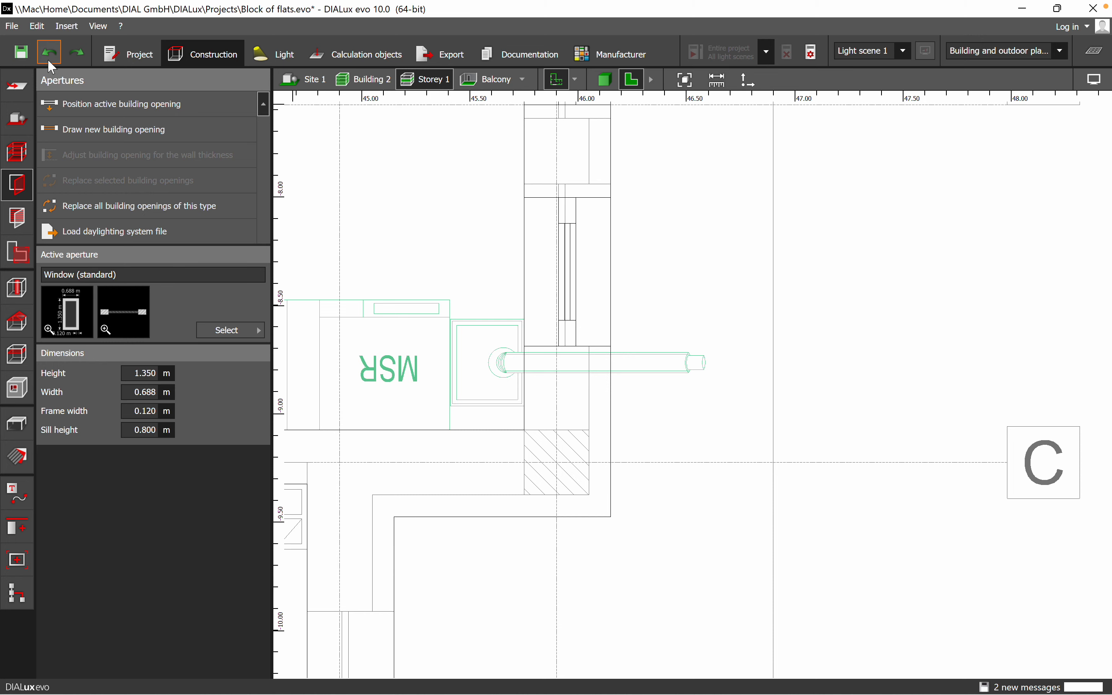
left_click(605, 80)
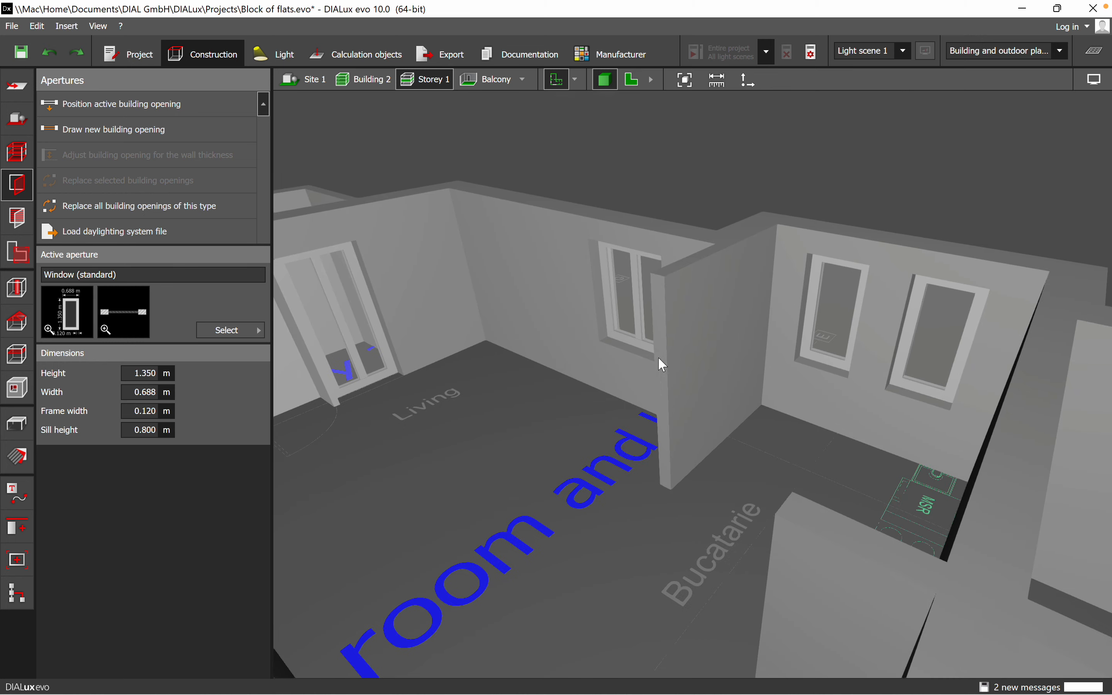
right_click_drag(726, 447, 401, 459)
right_click_drag(802, 476, 774, 449)
right_click_drag(734, 368, 923, 485)
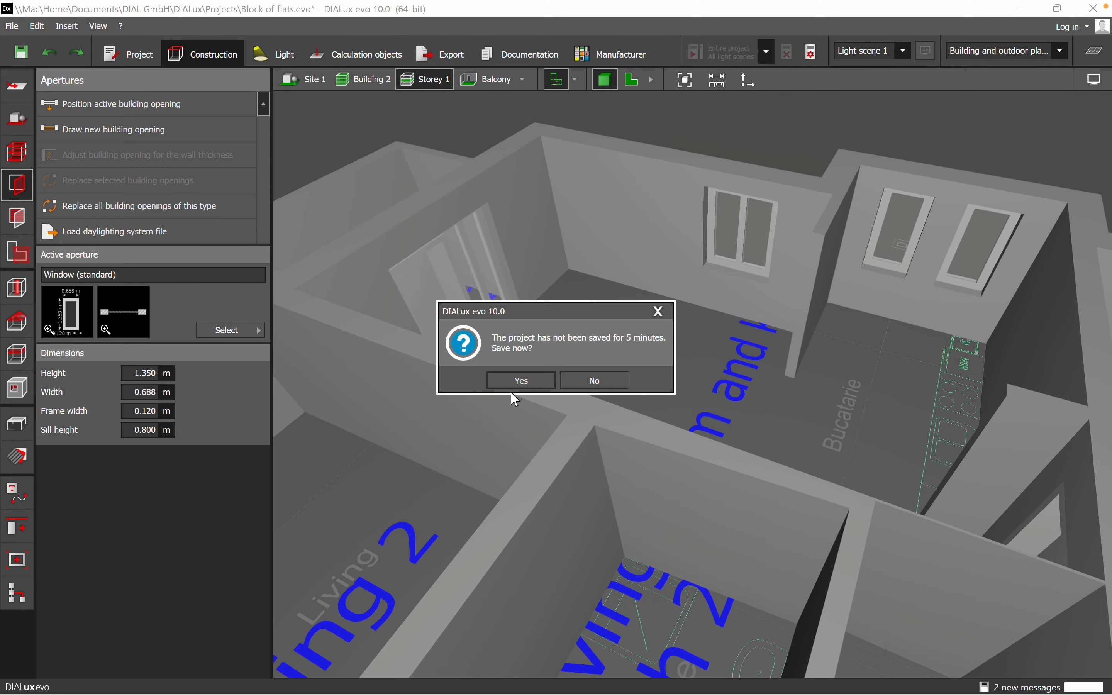
Save the project and return to the floor plan around the kitchen and bath
left_click(514, 382)
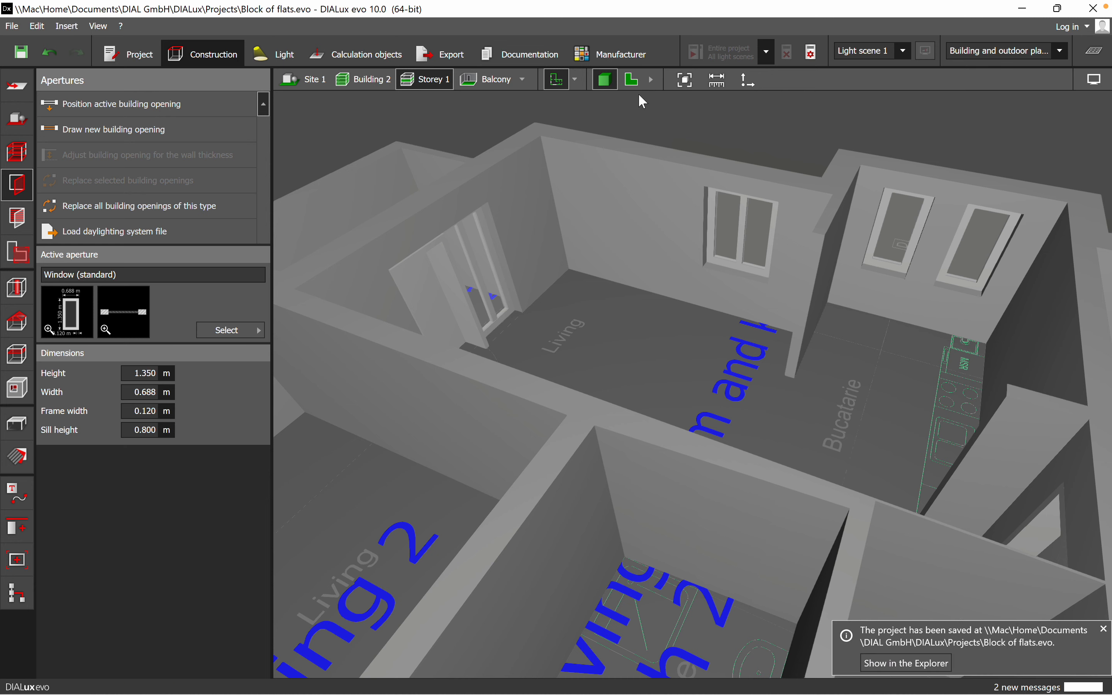
left_click(641, 82)
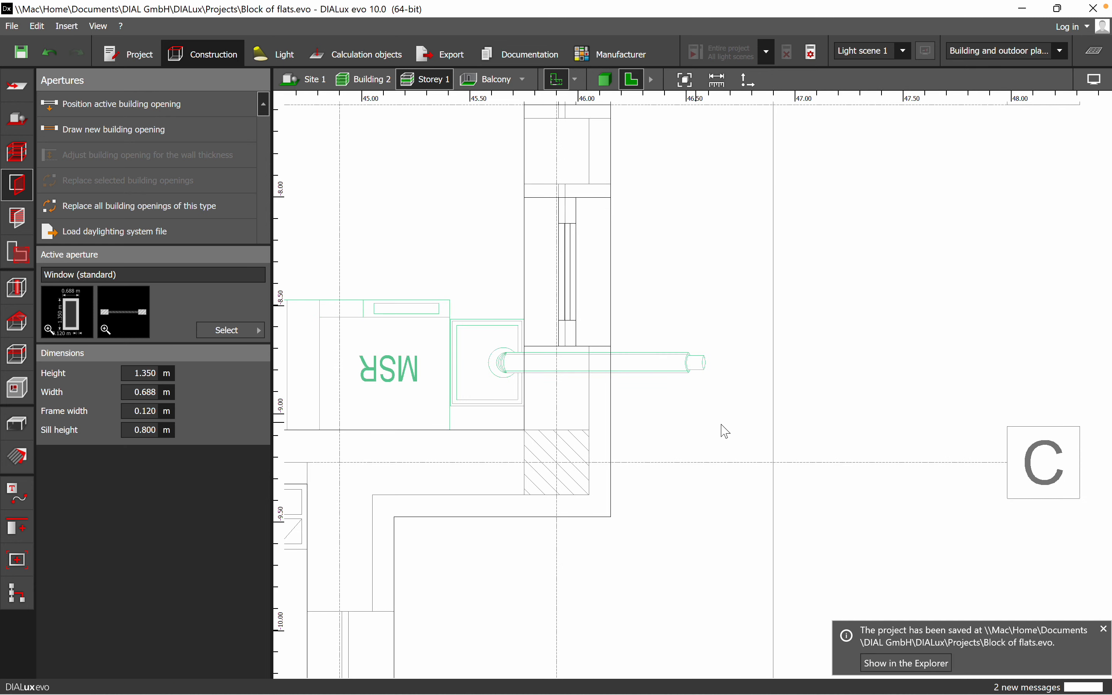
scroll(800, 335, "down", 3)
scroll(785, 345, "down", 5)
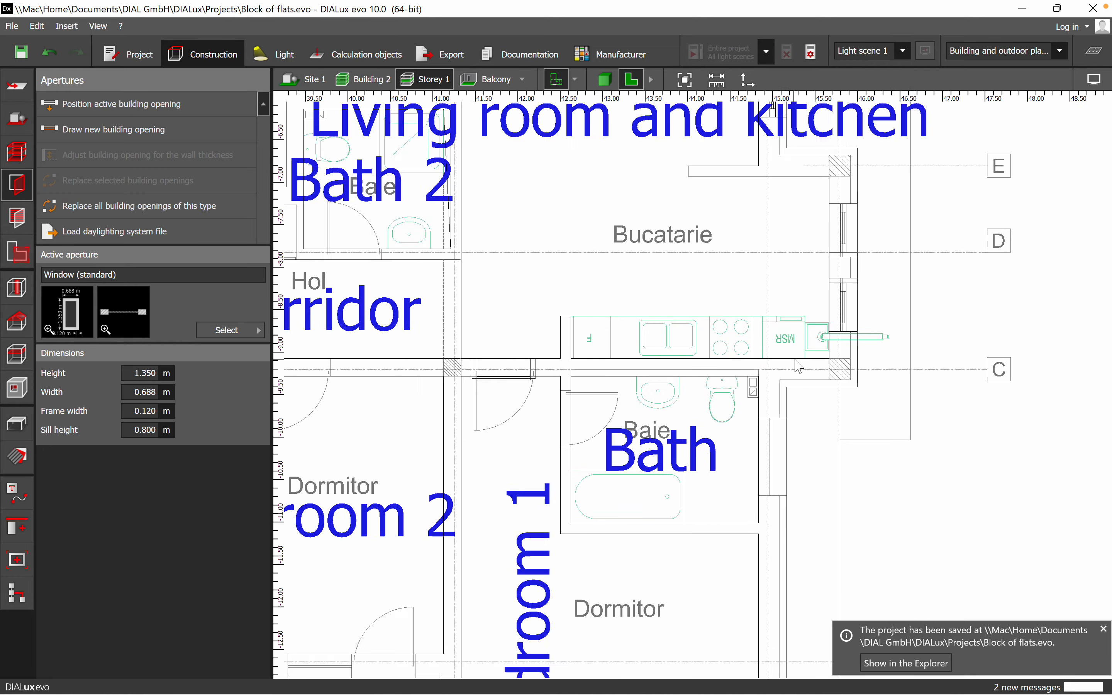
mouse_move(749, 291)
middle_mouse_down()
mouse_move(739, 362)
mouse_move(749, 417)
mouse_move(740, 294)
middle_mouse_up()
scroll(720, 393, "up", 6)
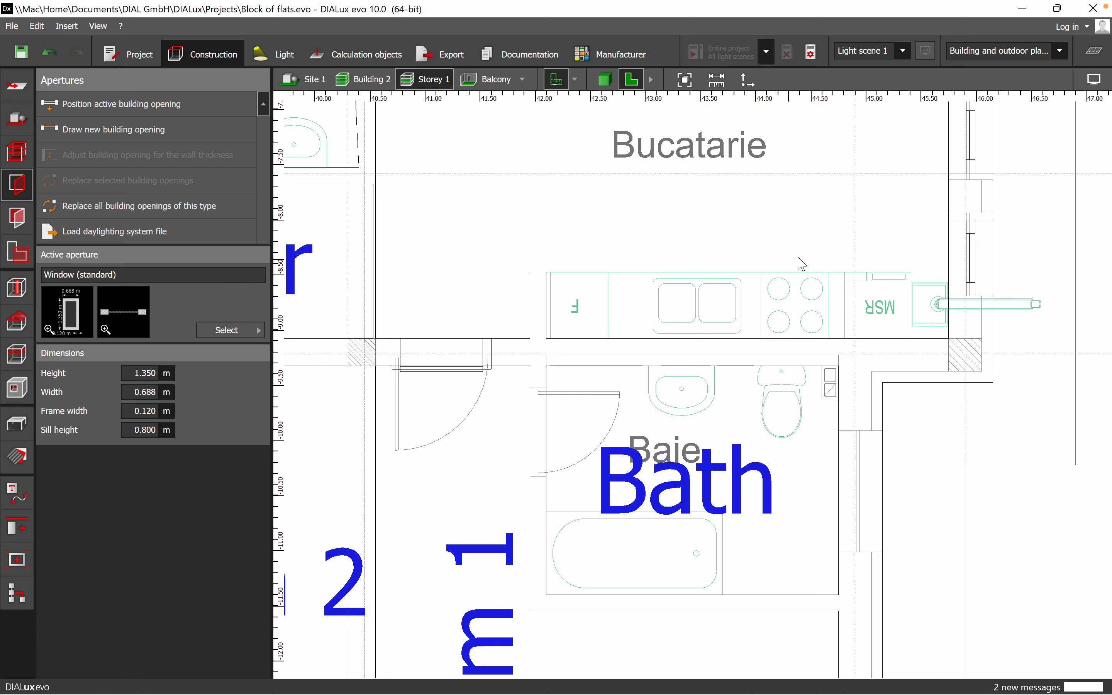
scroll(802, 263, "down", 2)
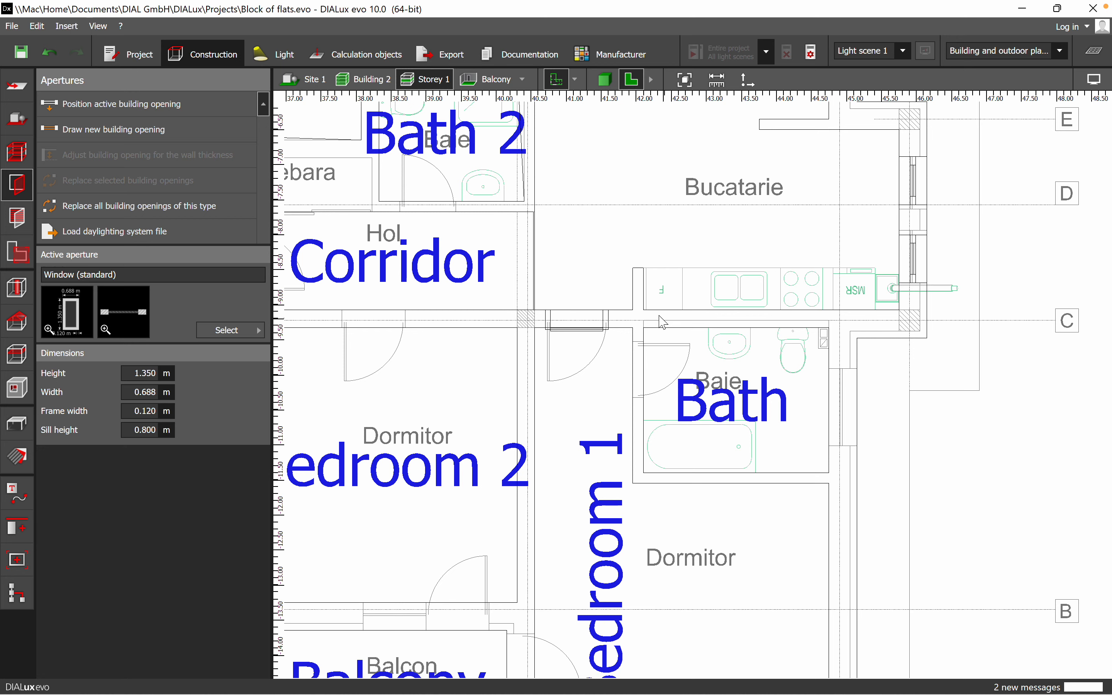
scroll(650, 299, "up", 1)
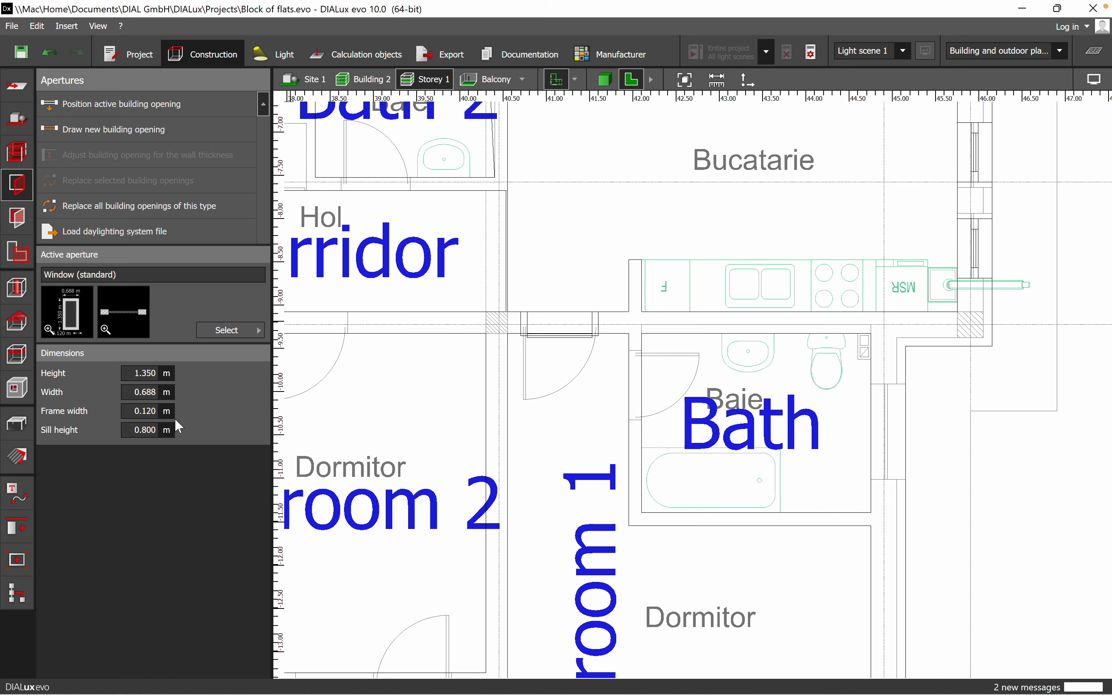
Open the DIALux evo object catalog from the furniture and objects tools and show the Home furniture category
left_click(20, 431)
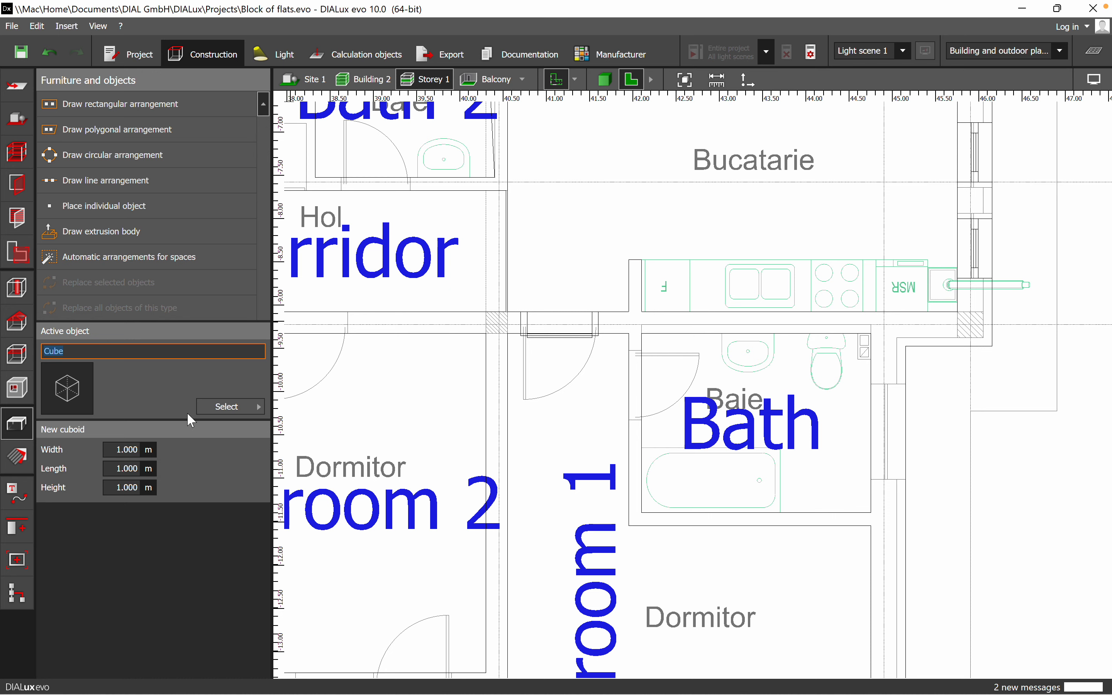
left_click(228, 413)
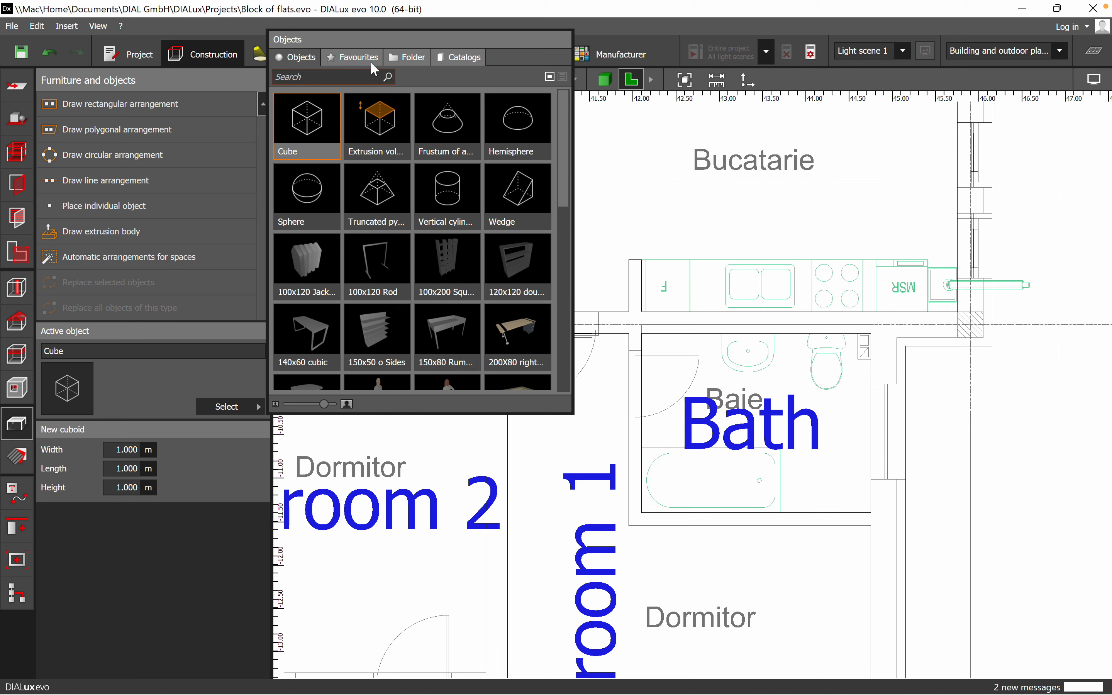
scroll(481, 190, "down", 2)
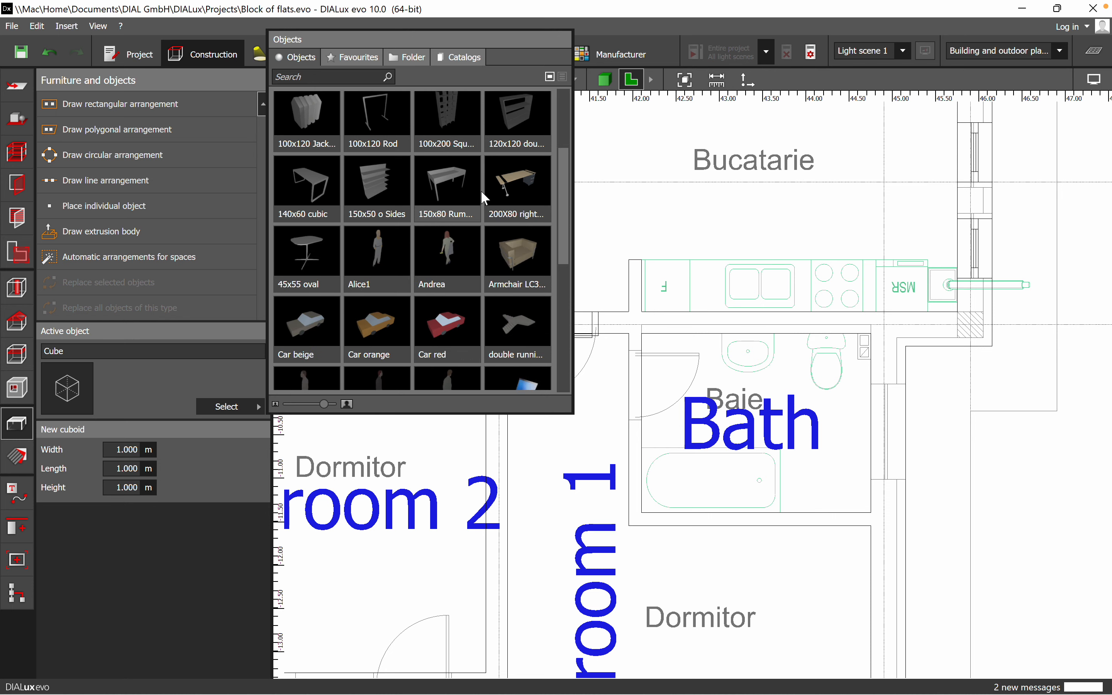
left_click(462, 57)
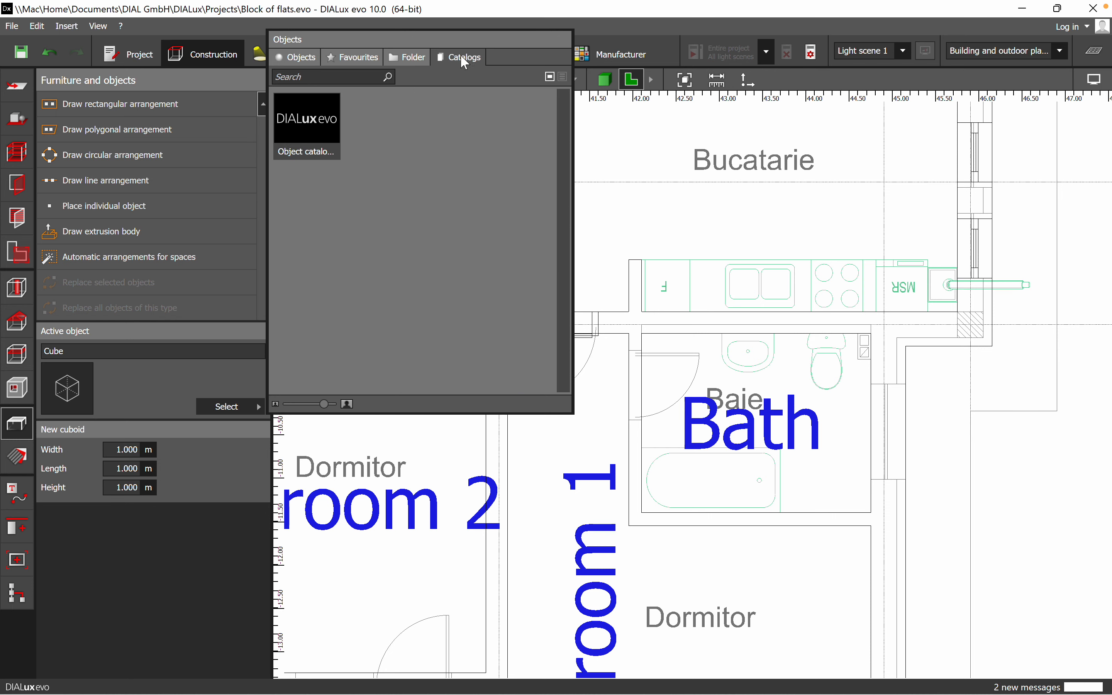
double_click(312, 120)
left_click_drag(403, 164, 396, 81)
left_click(188, 140)
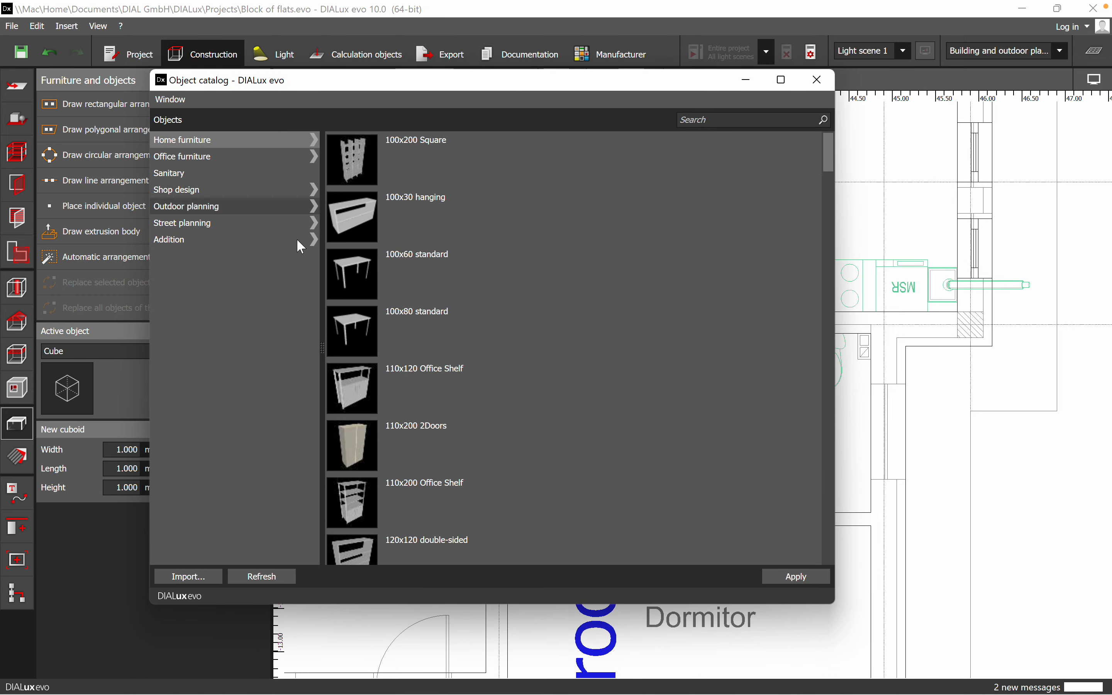
Browse the Home furniture objects for a table suited to the kitchen
scroll(568, 317, "down", 2)
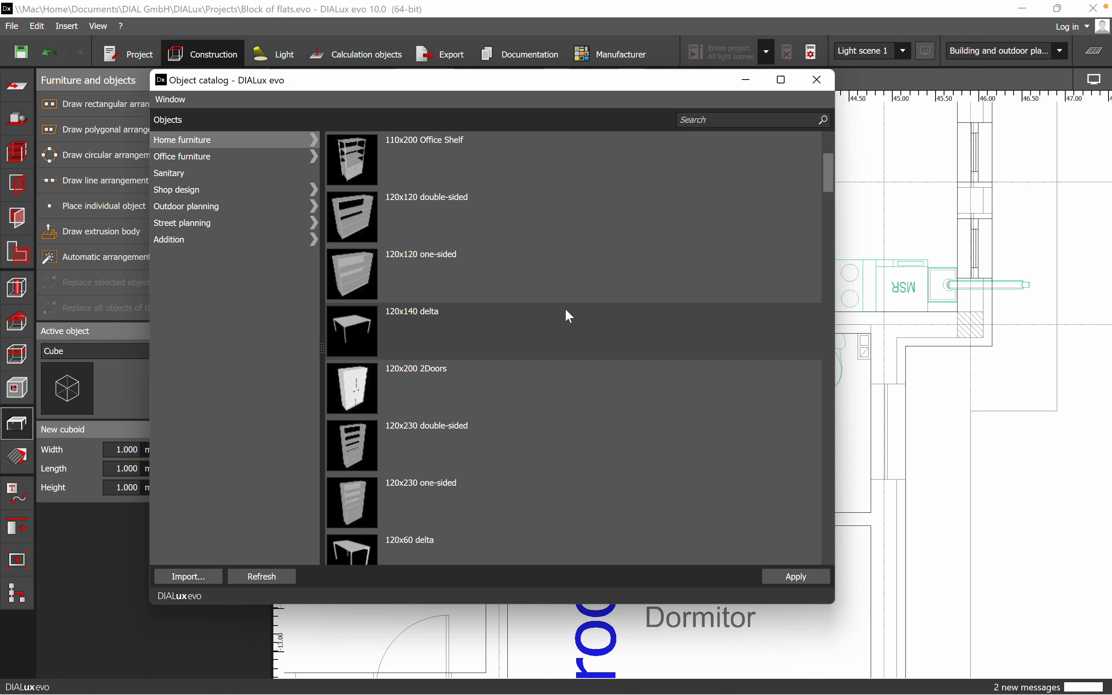
scroll(565, 307, "down", 2)
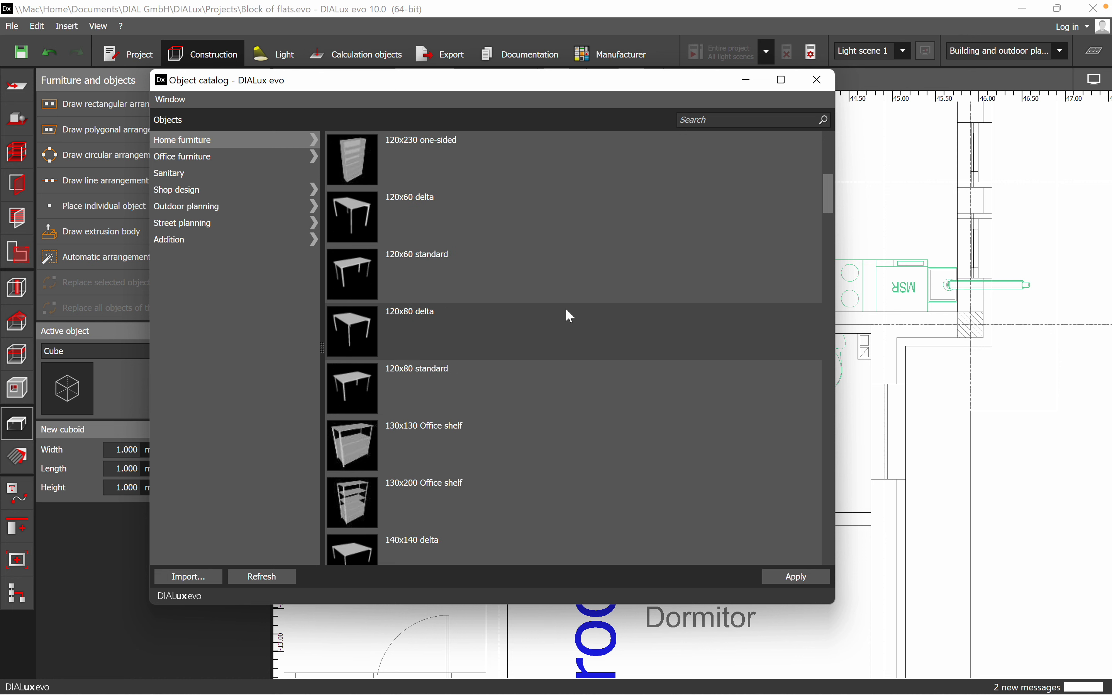
scroll(565, 308, "down", 2)
scroll(566, 310, "down", 2)
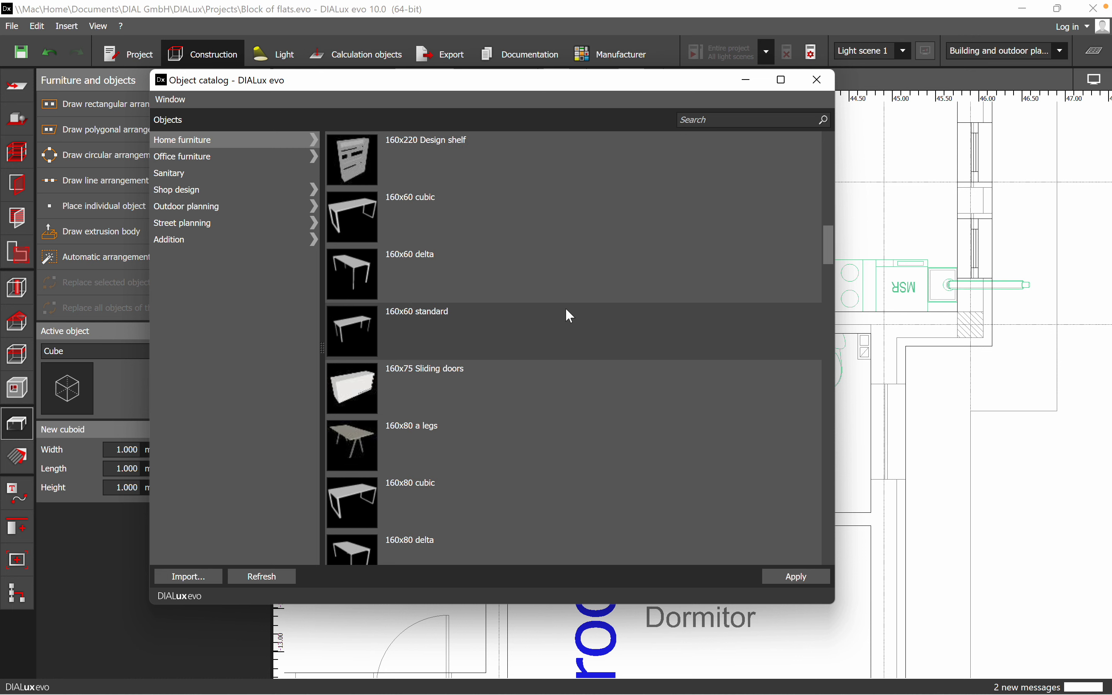
scroll(566, 309, "down", 2)
scroll(566, 310, "down", 1)
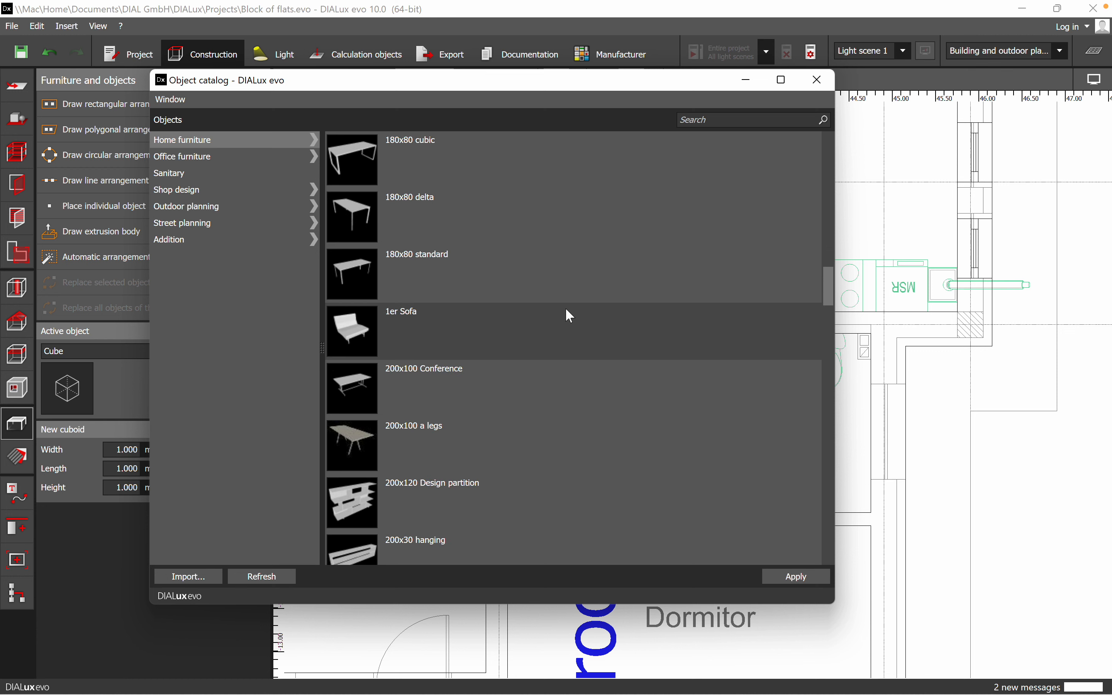
scroll(564, 308, "down", 5)
scroll(568, 316, "down", 6)
scroll(568, 316, "down", 3)
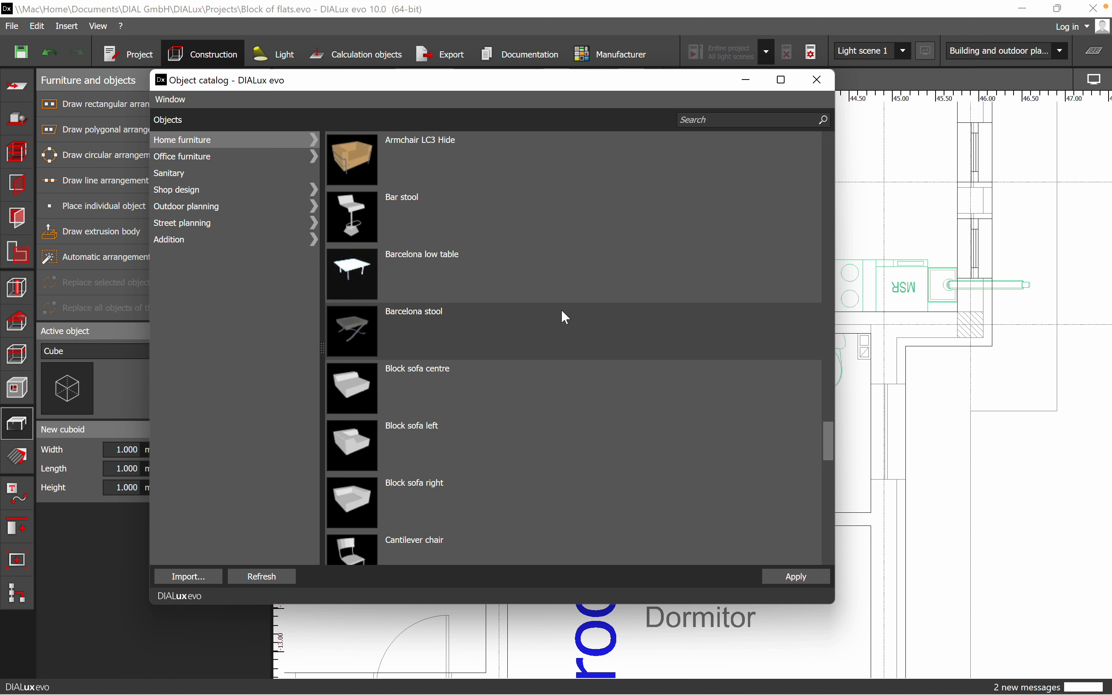
scroll(561, 313, "down", 12)
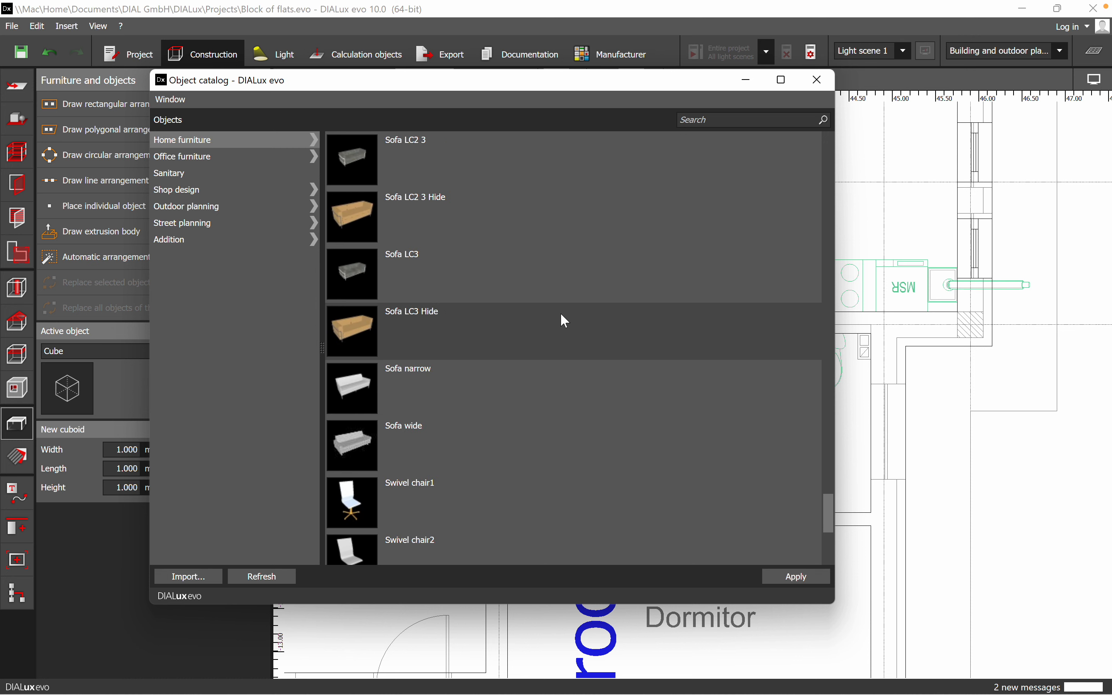
scroll(561, 315, "down", 2)
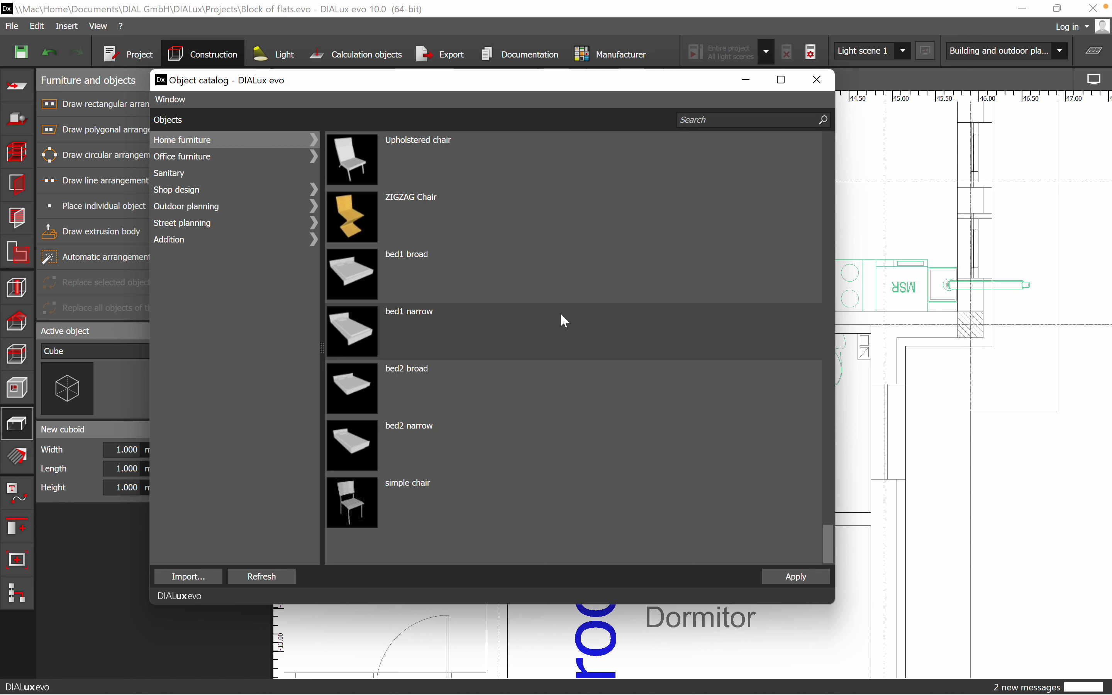
scroll(561, 314, "up", 3)
scroll(561, 315, "up", 3)
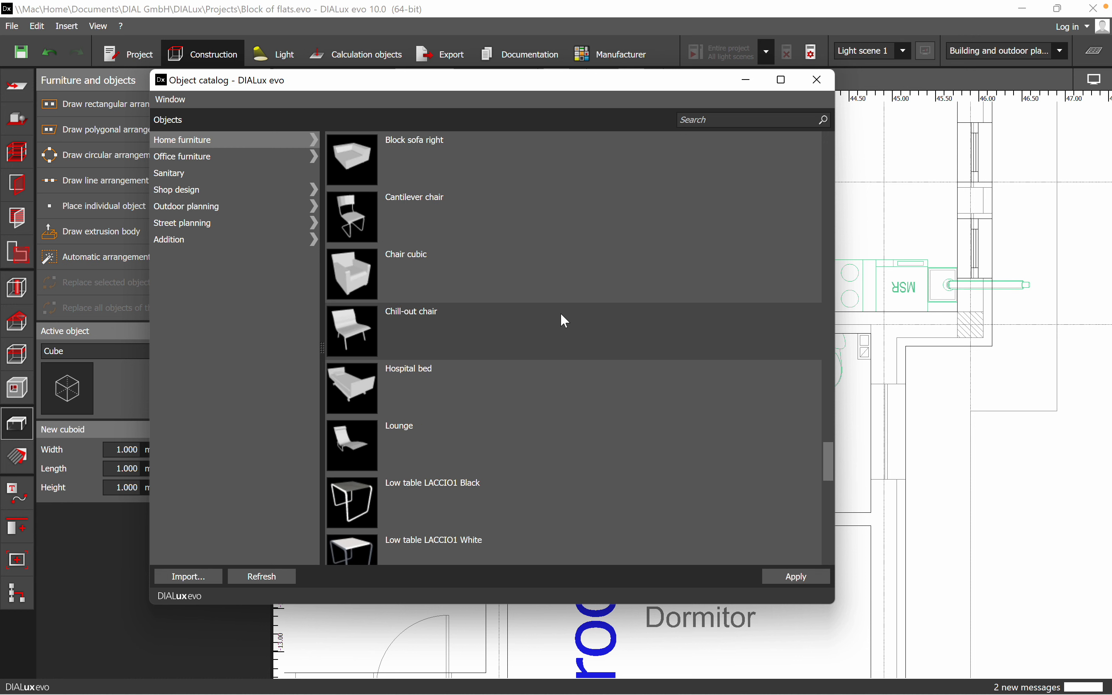
scroll(561, 314, "up", 10)
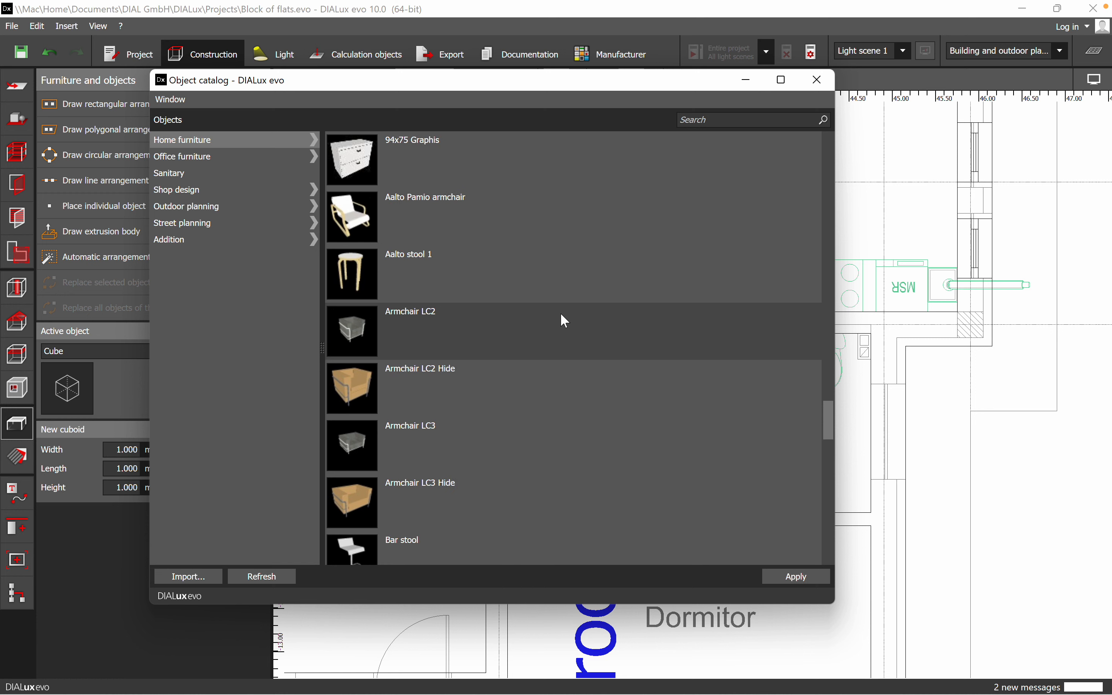
scroll(565, 320, "up", 3)
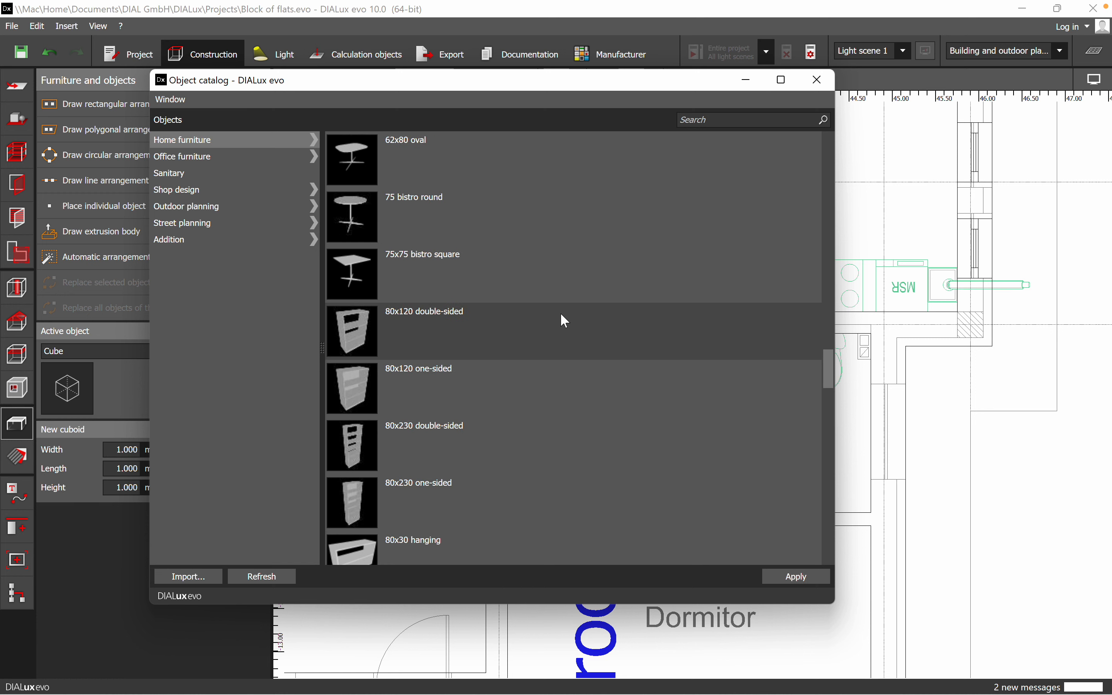
left_click_drag(533, 88, 502, 90)
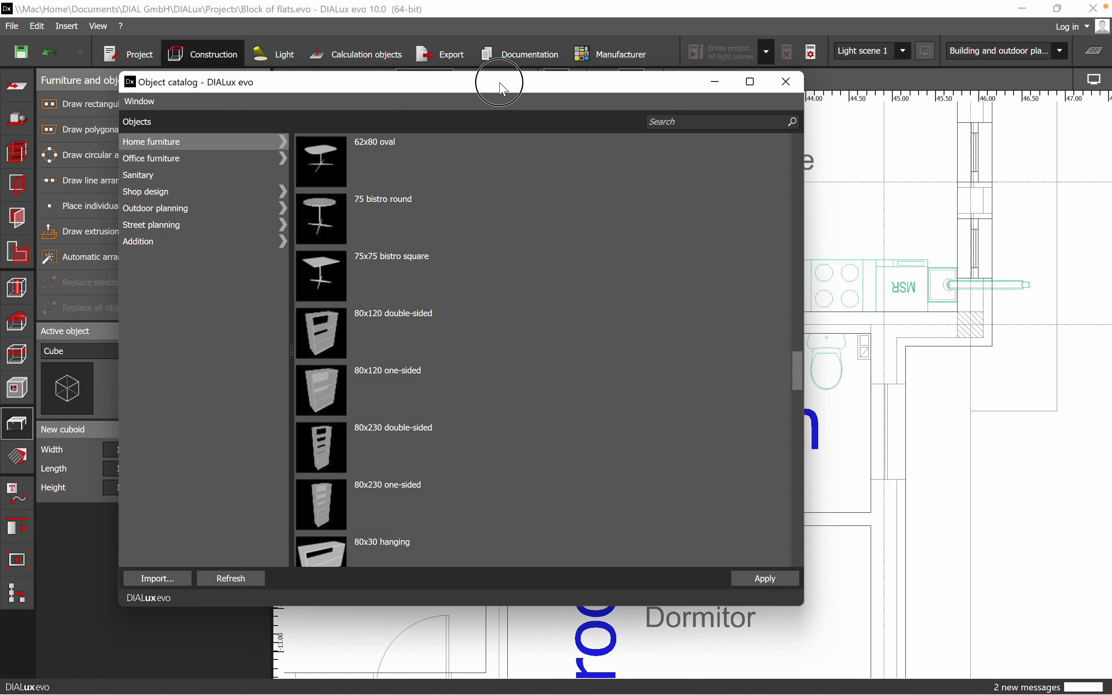
scroll(413, 283, "up", 3)
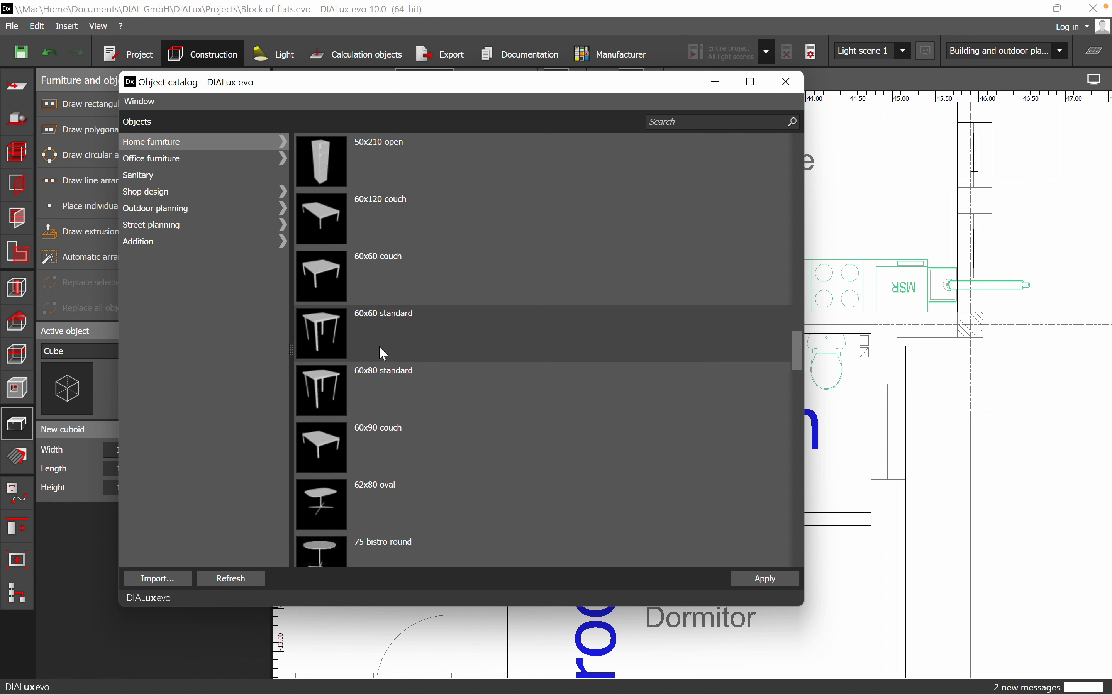
Insert the 180x80 standard table into the kitchen, move it to X 43.500, Y -7.500 m, and check it in 3D
left_click(532, 361)
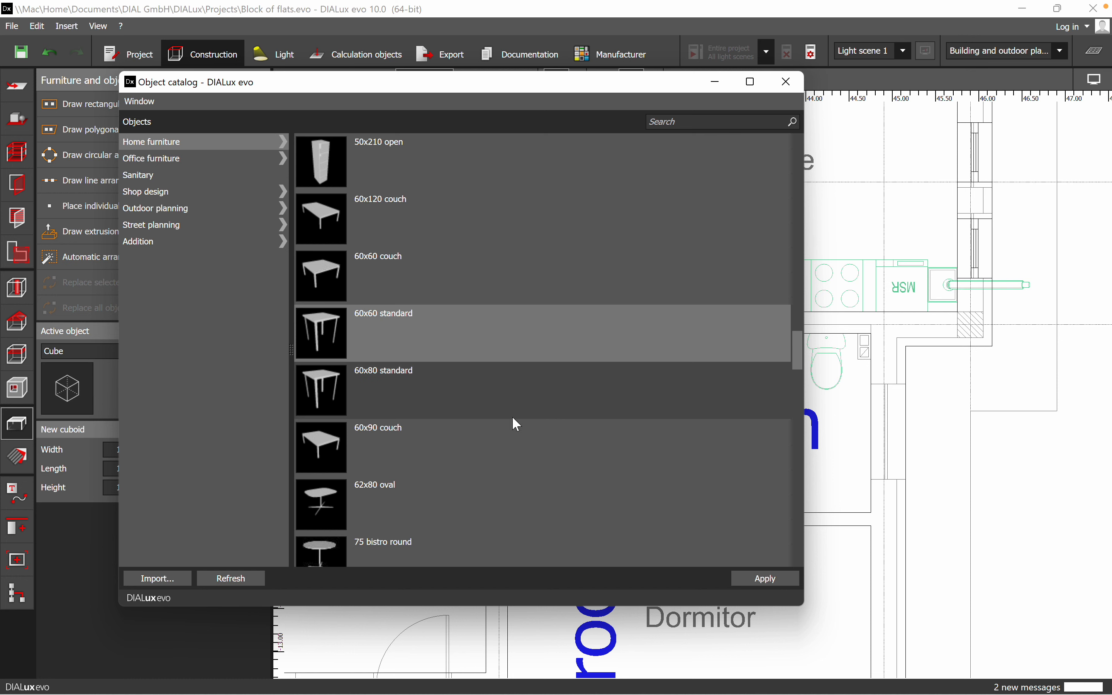
scroll(476, 443, "up", 5)
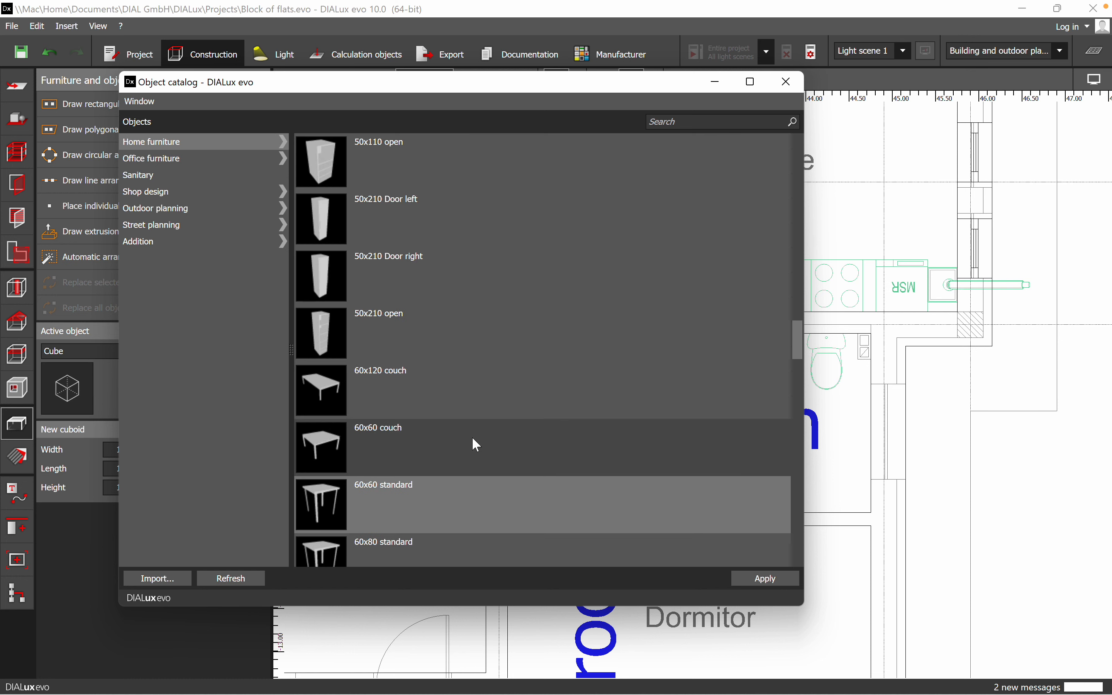
scroll(477, 443, "up", 3)
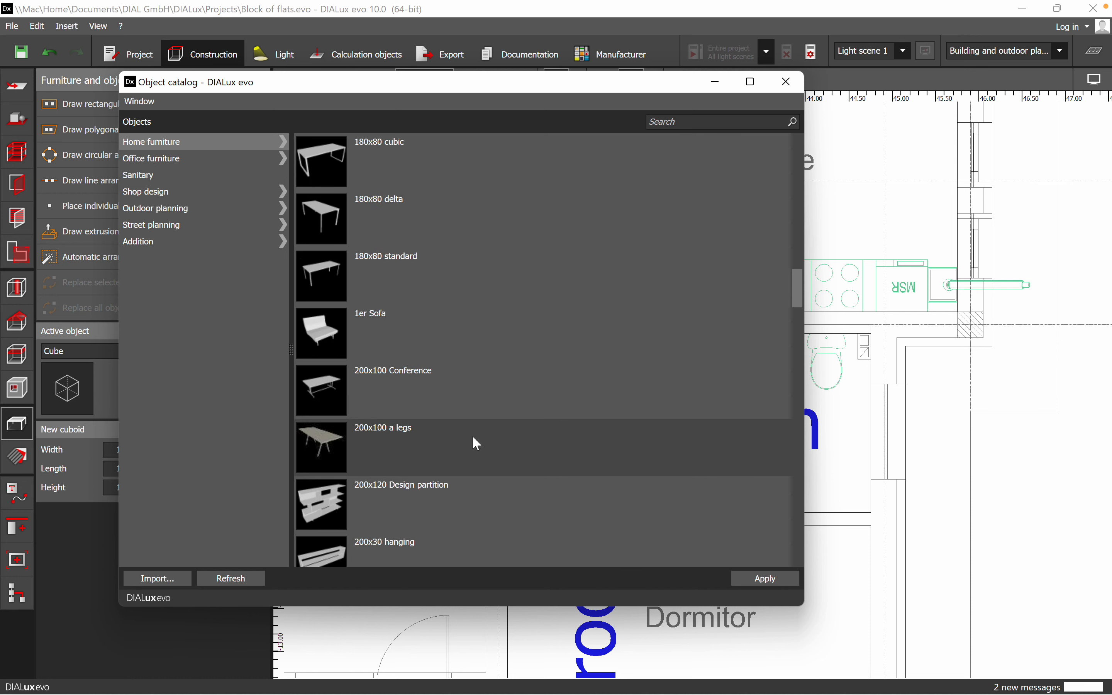
left_click(331, 274)
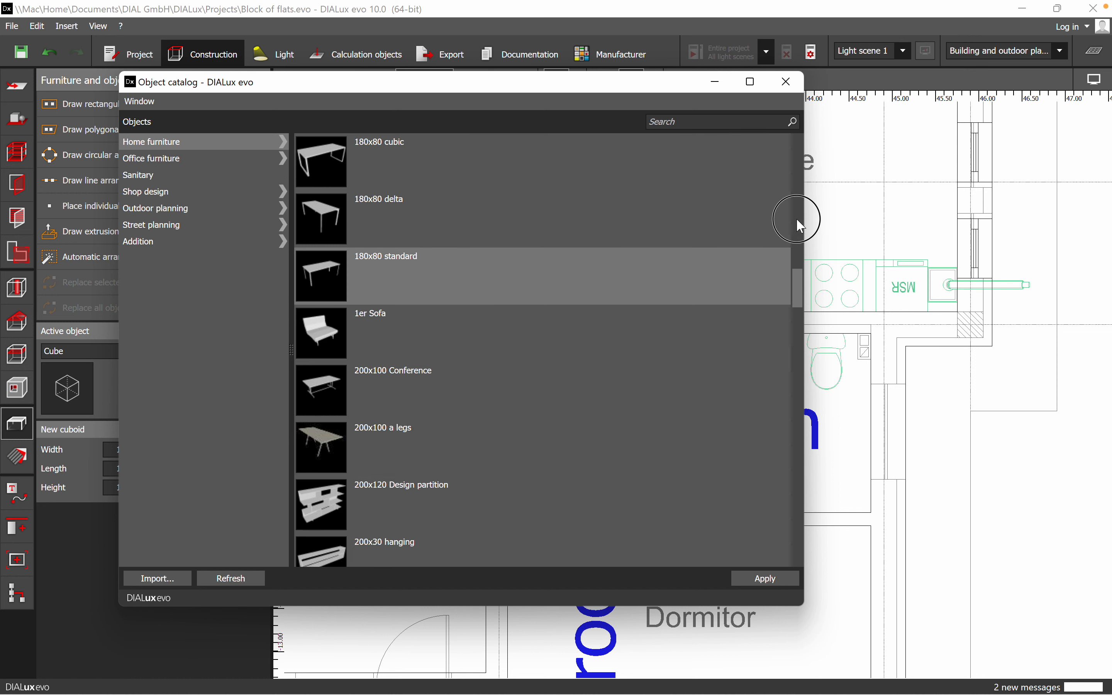
double_click(338, 275)
middle_click_drag(766, 211, 631, 301)
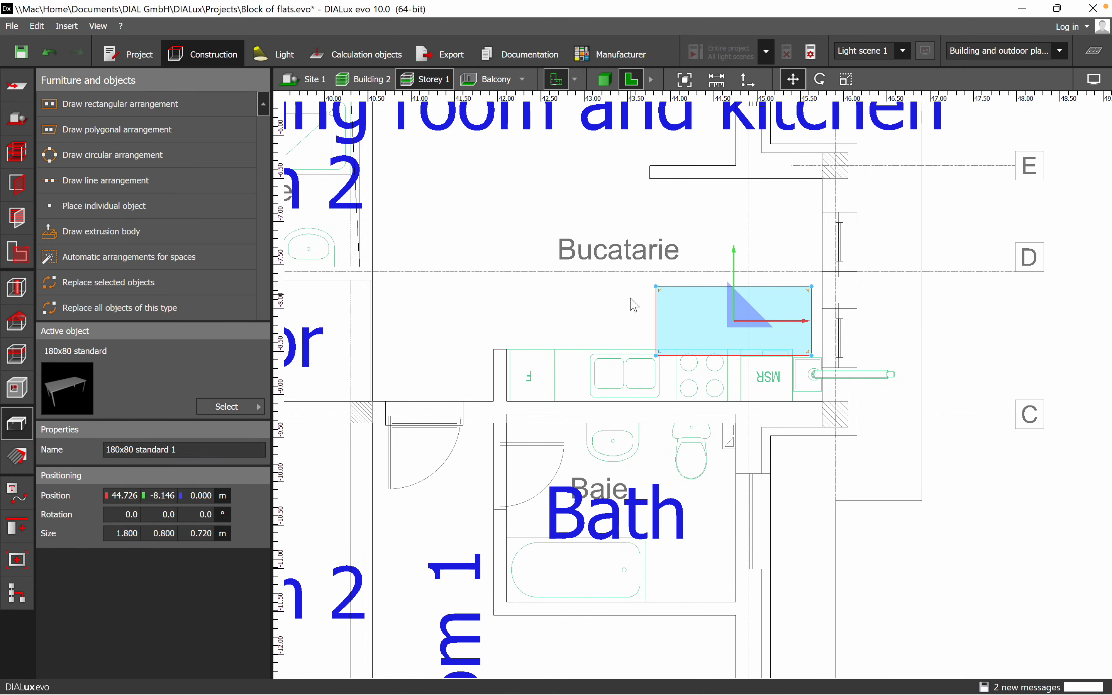
left_click_drag(712, 298, 609, 245)
left_click(605, 79)
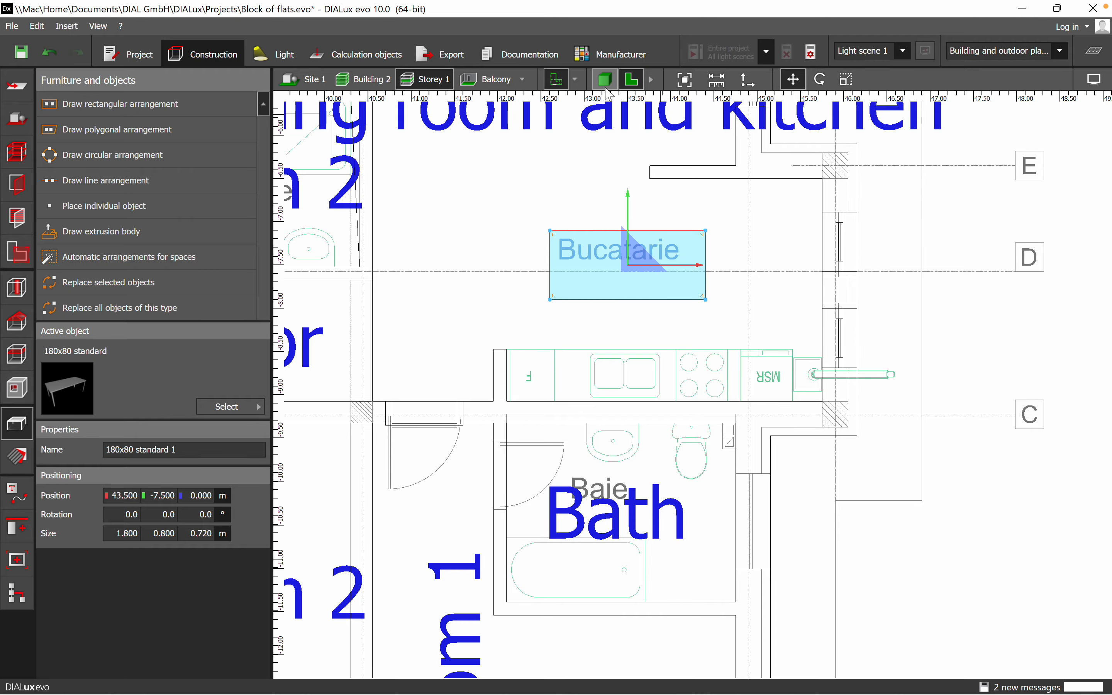
left_click_drag(750, 378, 850, 521)
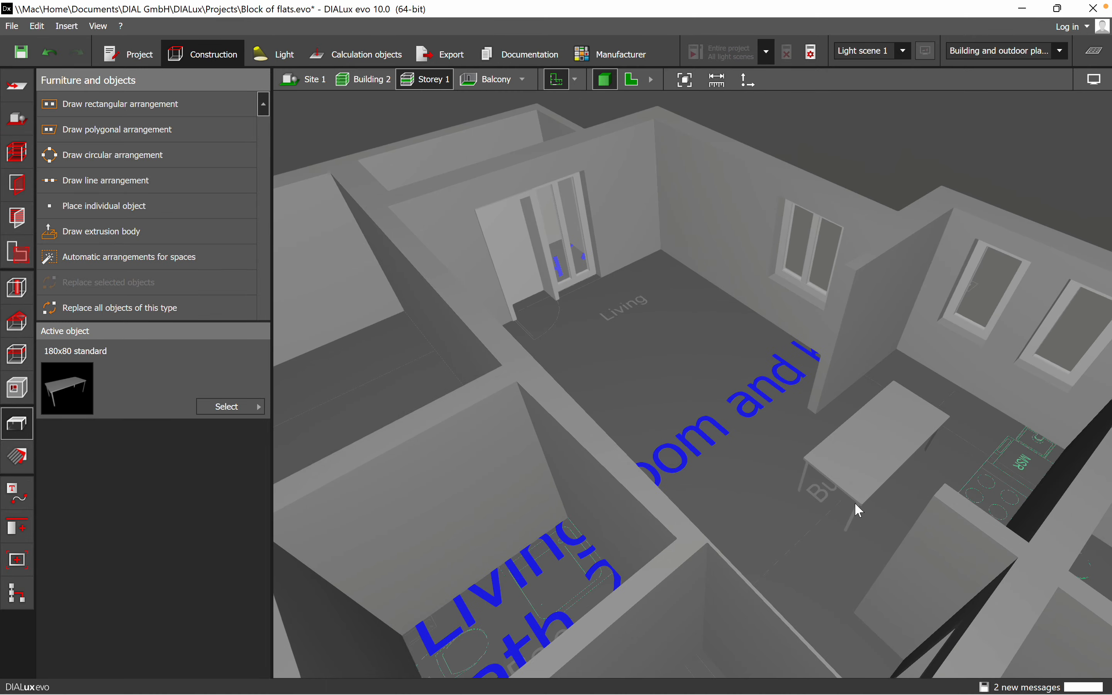
left_click(894, 434)
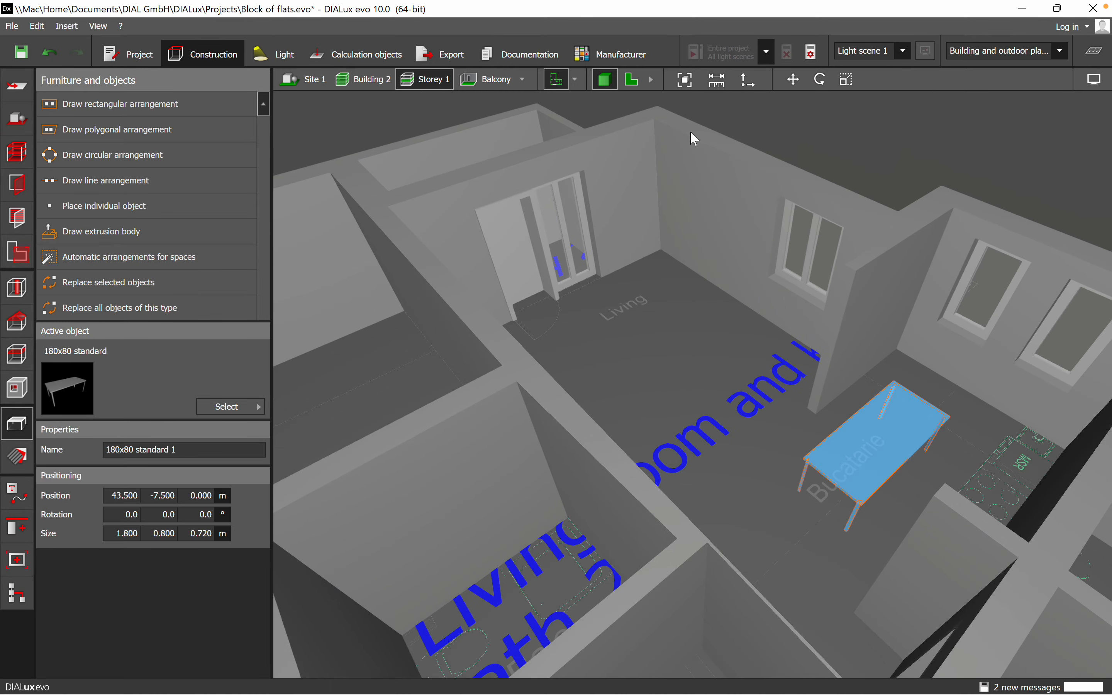
Move the table in plan to X 44.656, Y -6.900 m, against the kitchen's upper partition wall below grid line E
left_click(630, 87)
right_click(645, 275)
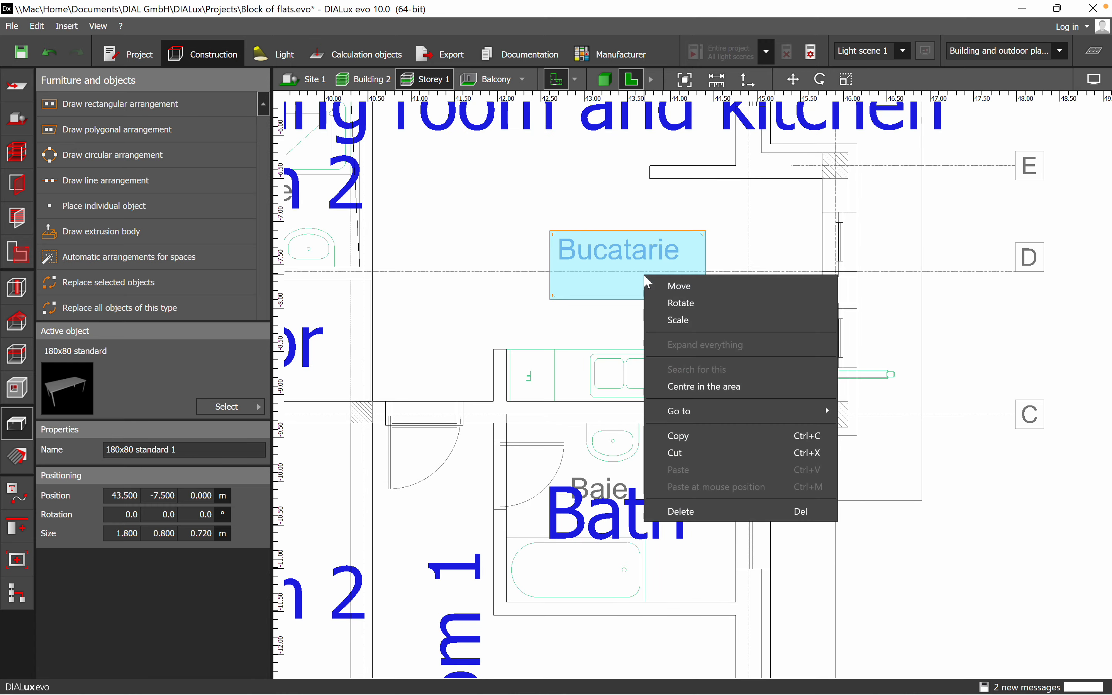
left_click(679, 285)
left_click(633, 251)
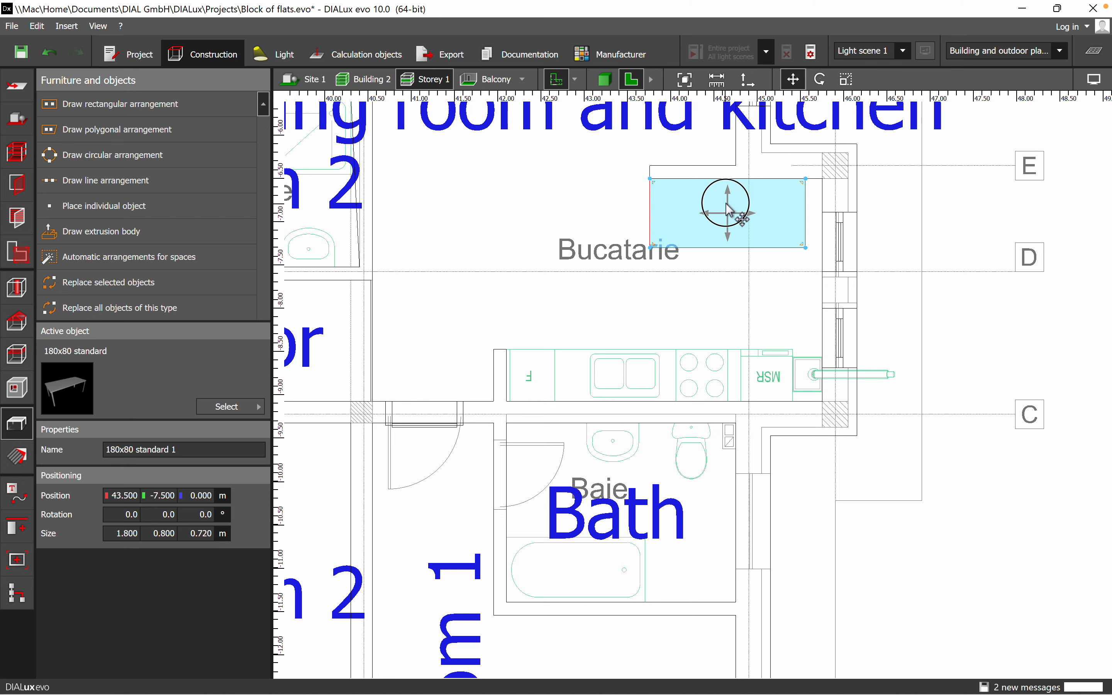
left_click(728, 212)
Scale the kitchen table down in length and depth, keeping it against the partition wall, and check it in 3D
right_click(716, 222)
left_click(735, 256)
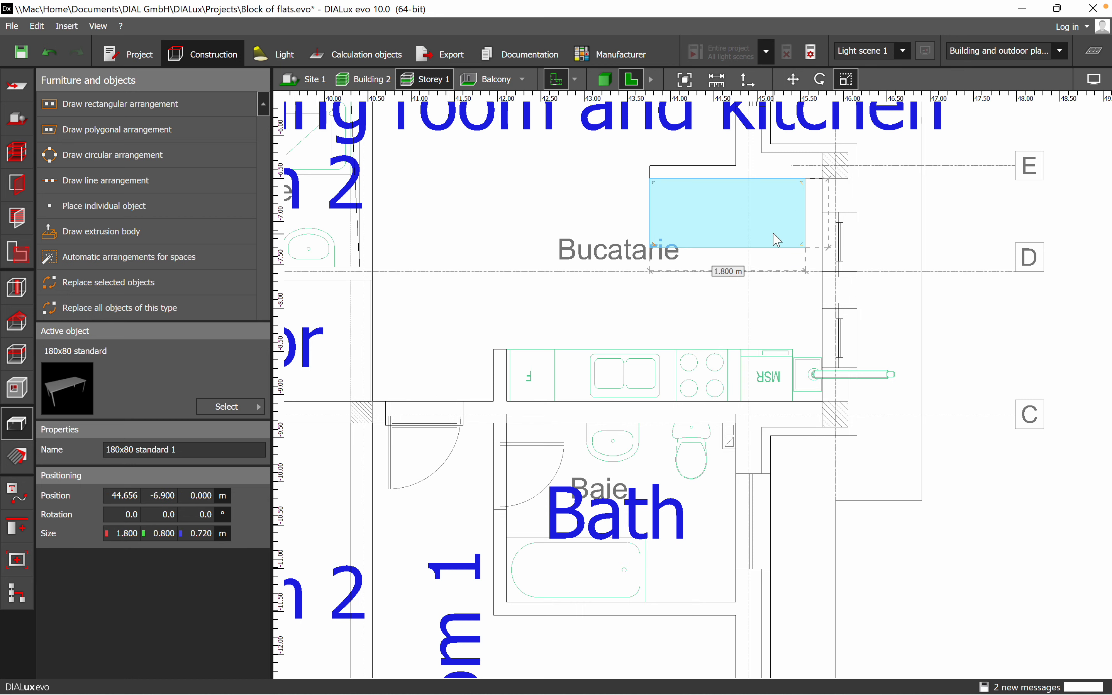
left_click_drag(807, 215, 748, 215)
left_click_drag(691, 249, 690, 236)
left_click(598, 160)
left_click(603, 80)
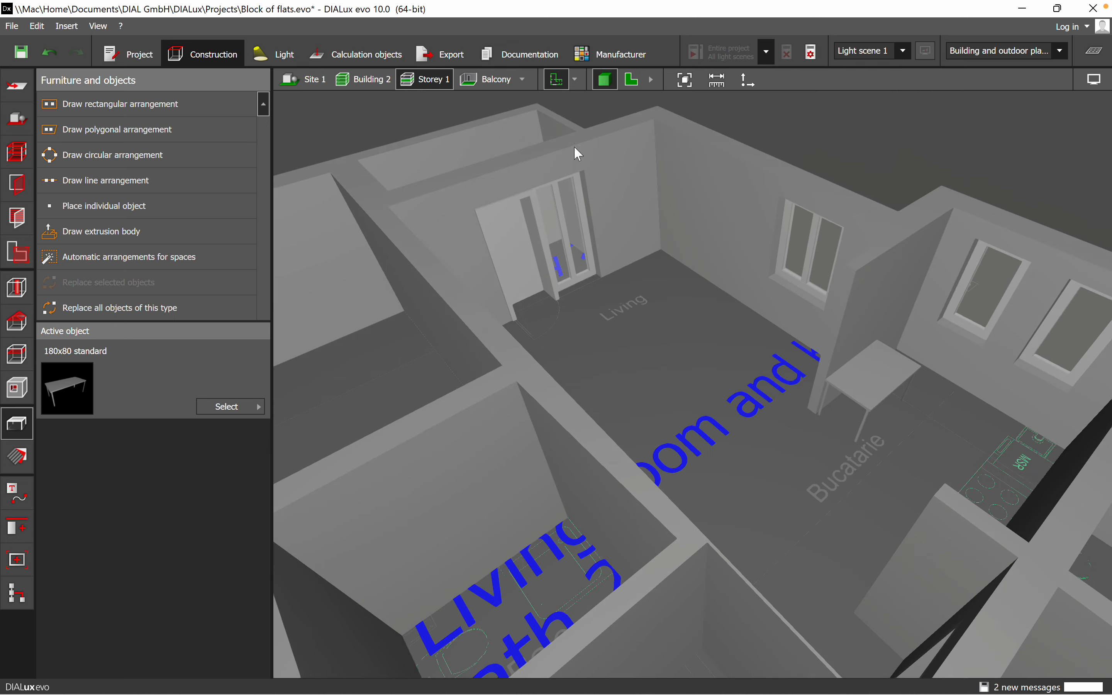
Browse the Home furniture objects for a chair suited to the kitchen table
right_click_drag(783, 448, 862, 469)
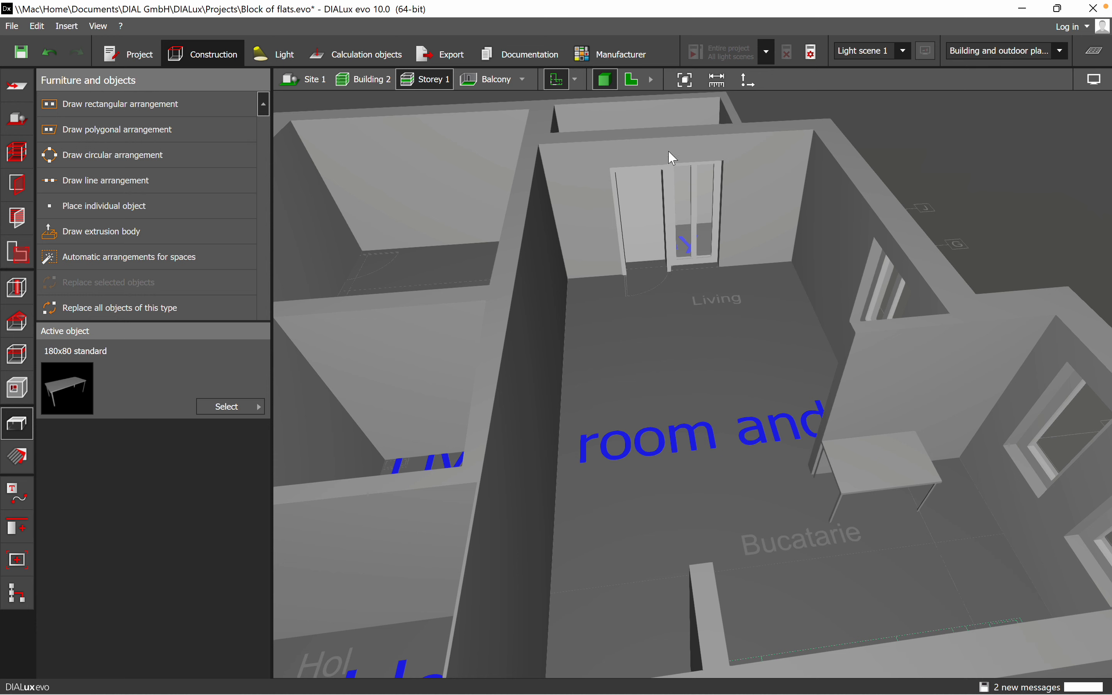
left_click(643, 80)
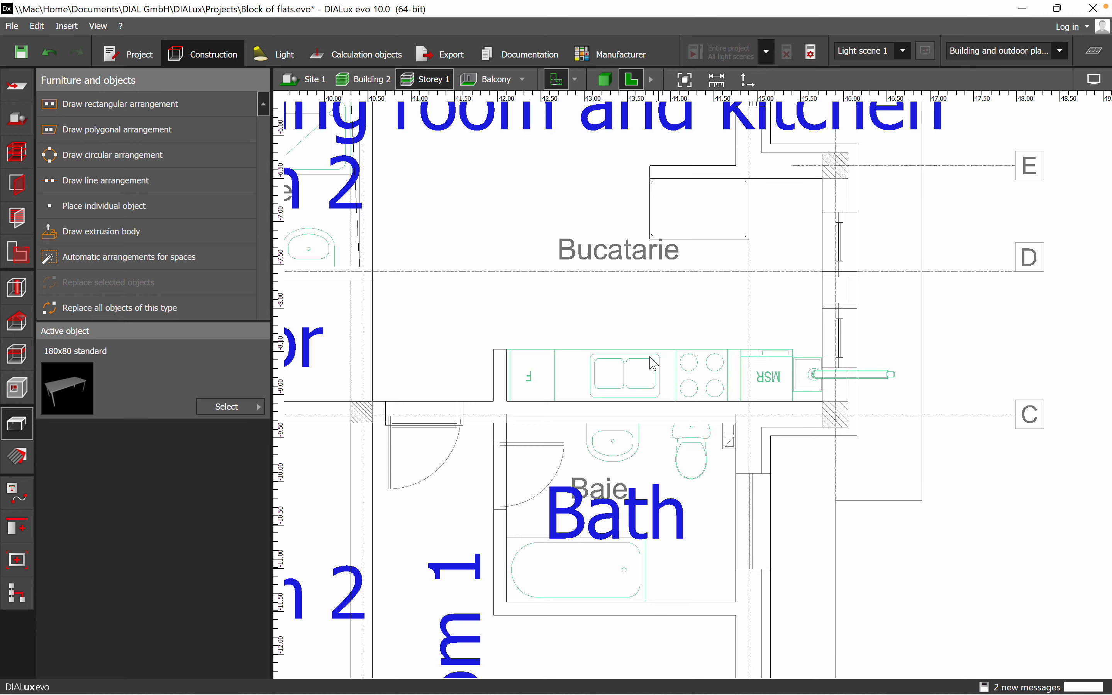
left_click(232, 412)
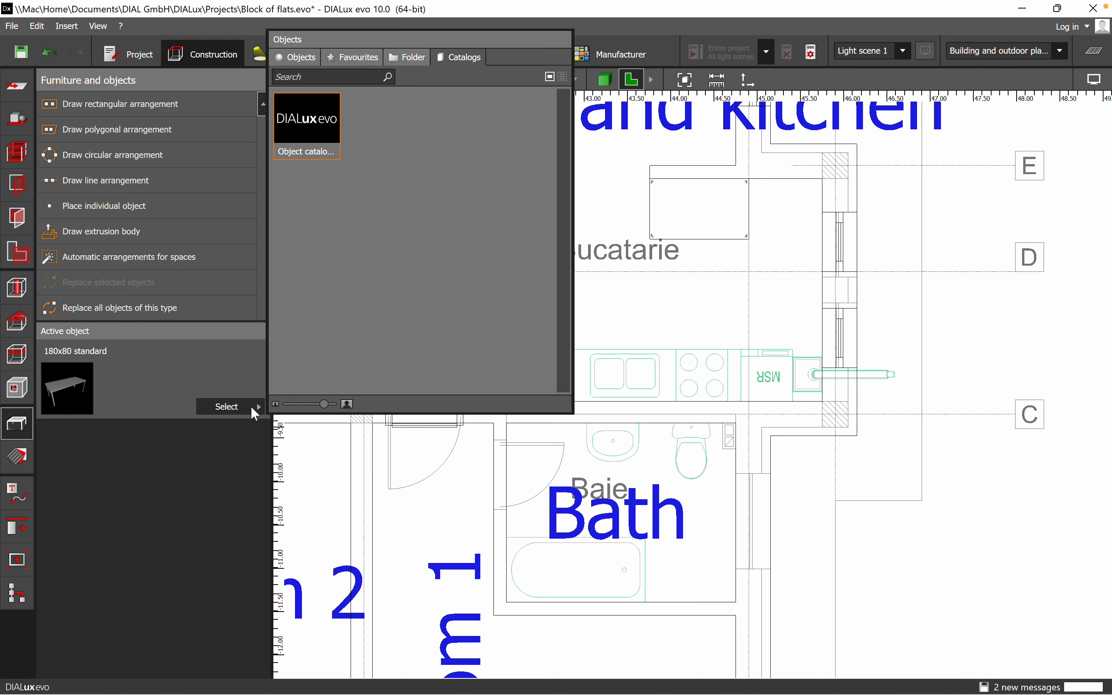
scroll(481, 375, "down", 5)
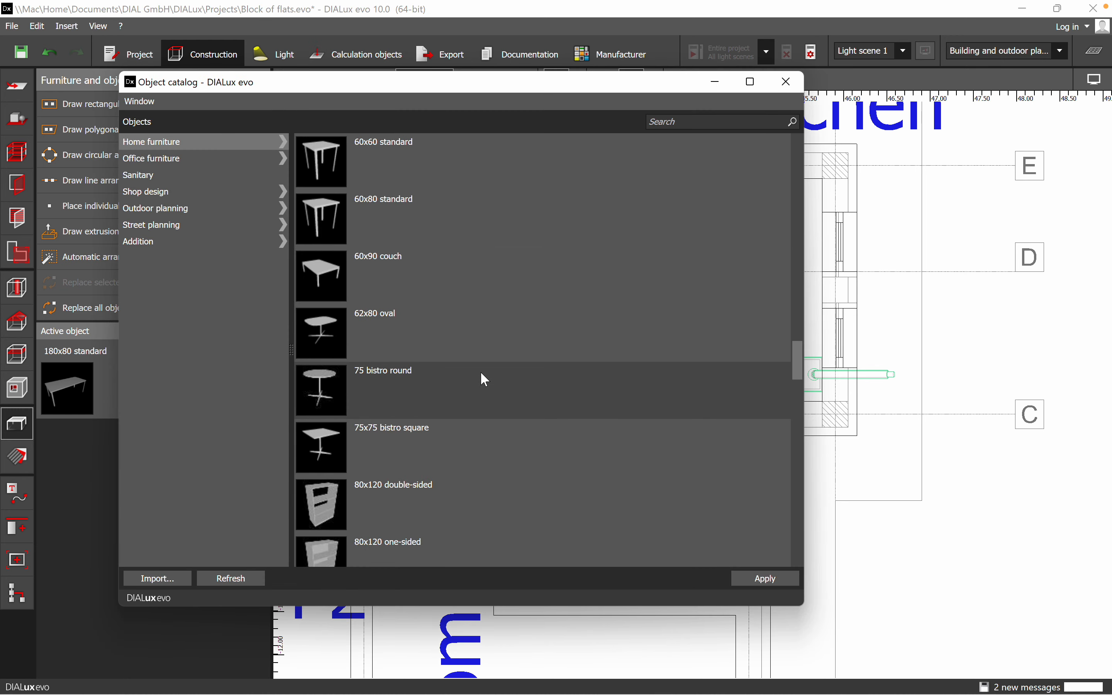
scroll(481, 370, "down", 10)
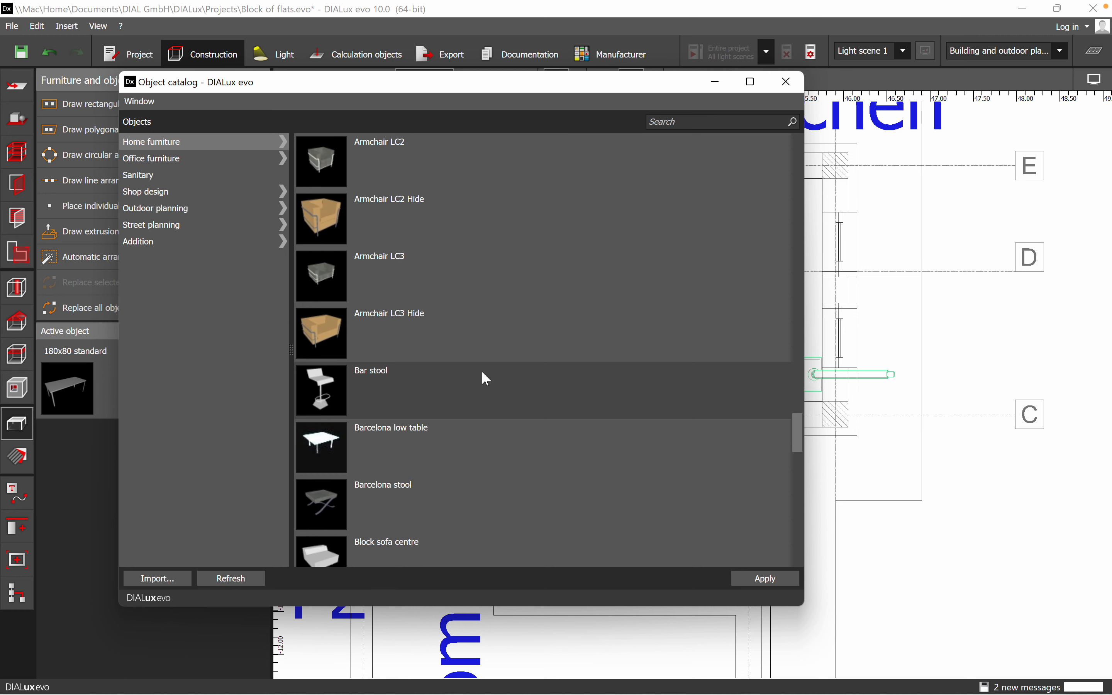
scroll(486, 378, "down", 3)
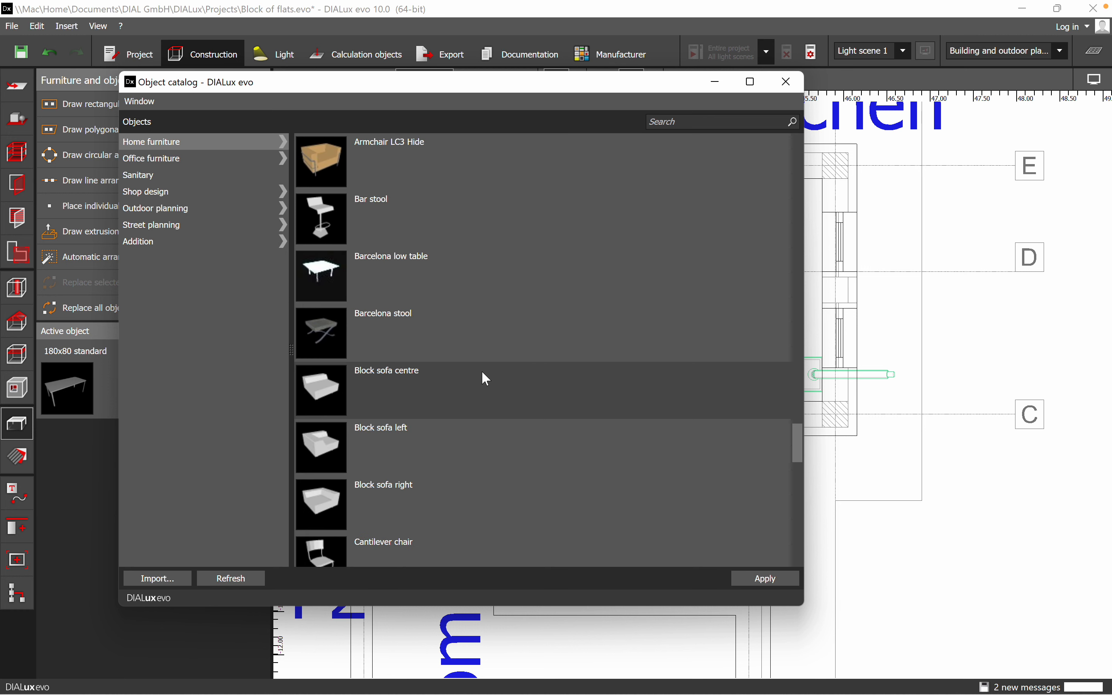
scroll(486, 379, "down", 6)
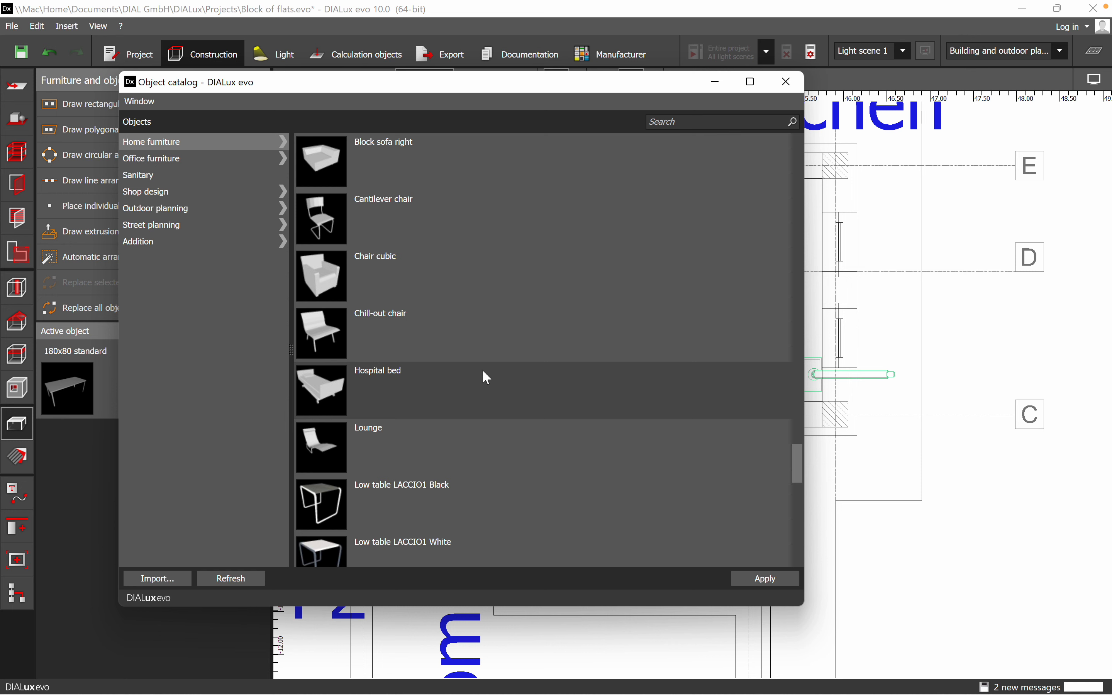
scroll(486, 377, "down", 9)
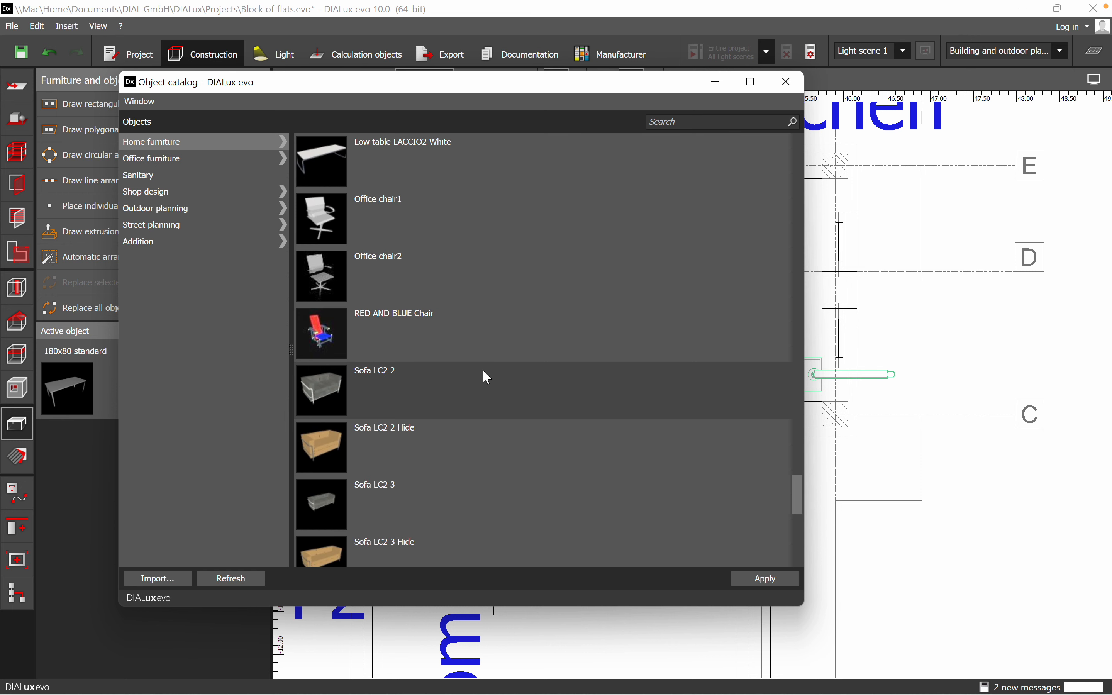
scroll(486, 377, "down", 6)
scroll(483, 371, "down", 6)
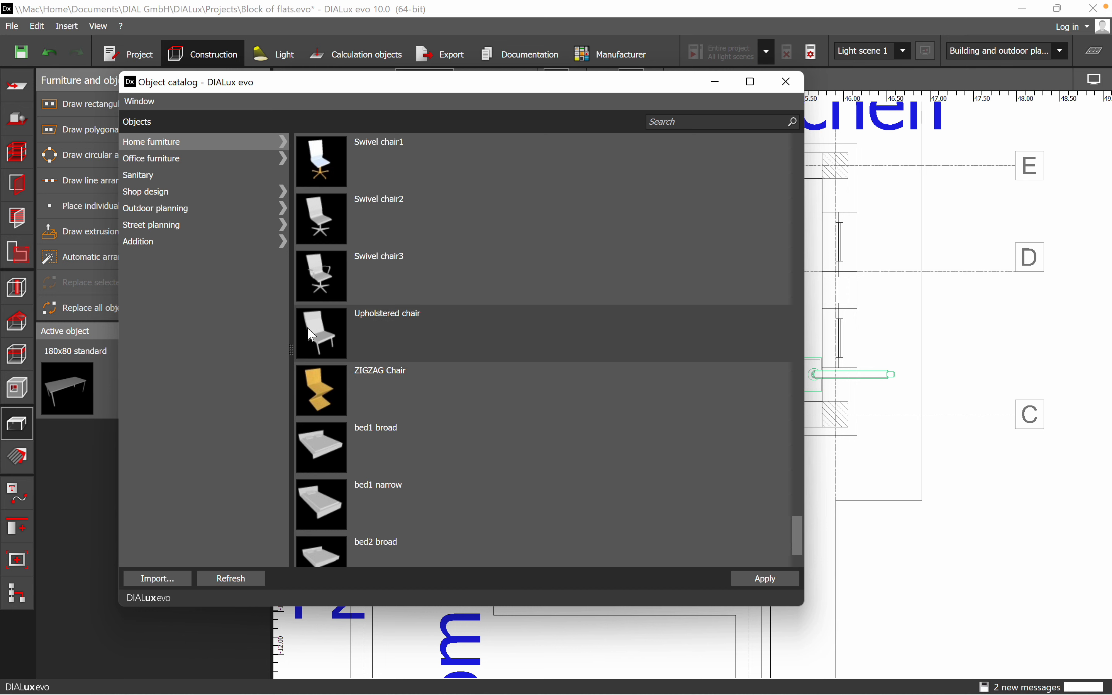
Insert the Upholstered chair between the kitchen table and the window wall, at X 45.619, Y -7.025 m, and check it in 3D
left_click_drag(312, 336, 815, 231)
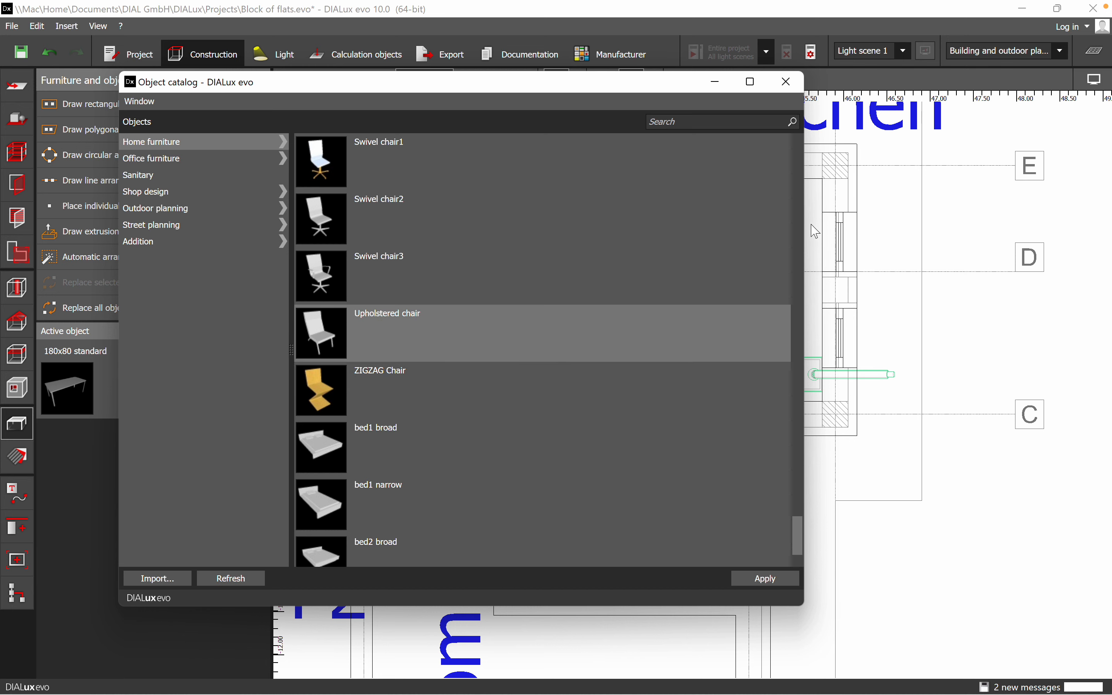
middle_click_drag(747, 253, 666, 278)
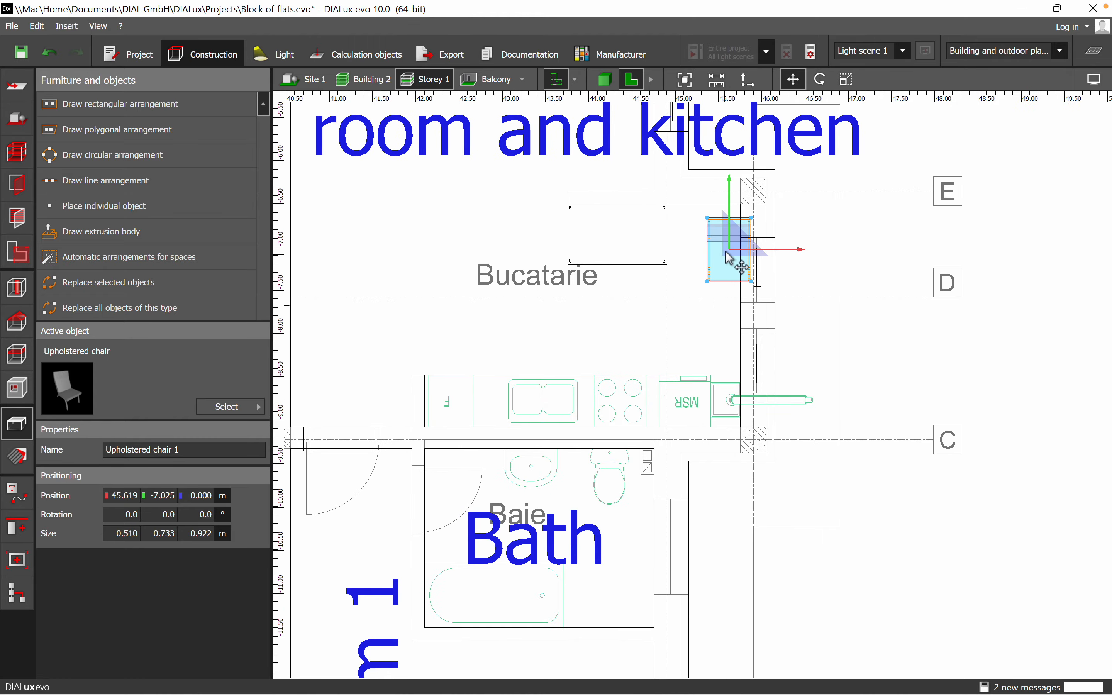
left_click(604, 80)
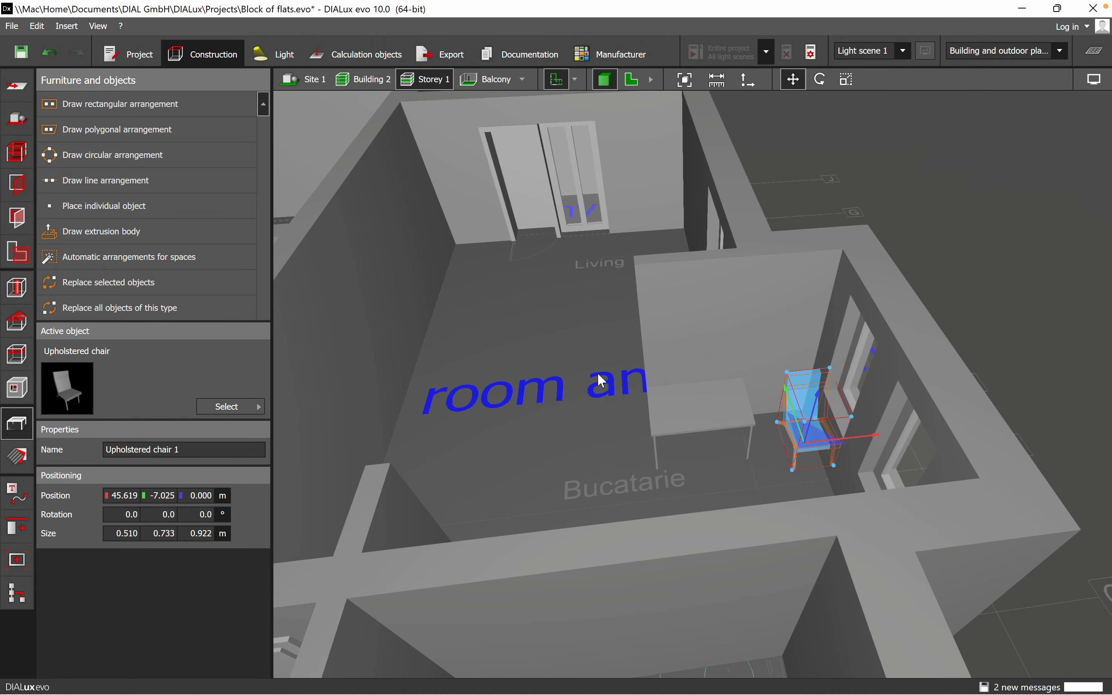
left_click(713, 477)
right_click_drag(740, 463, 723, 486)
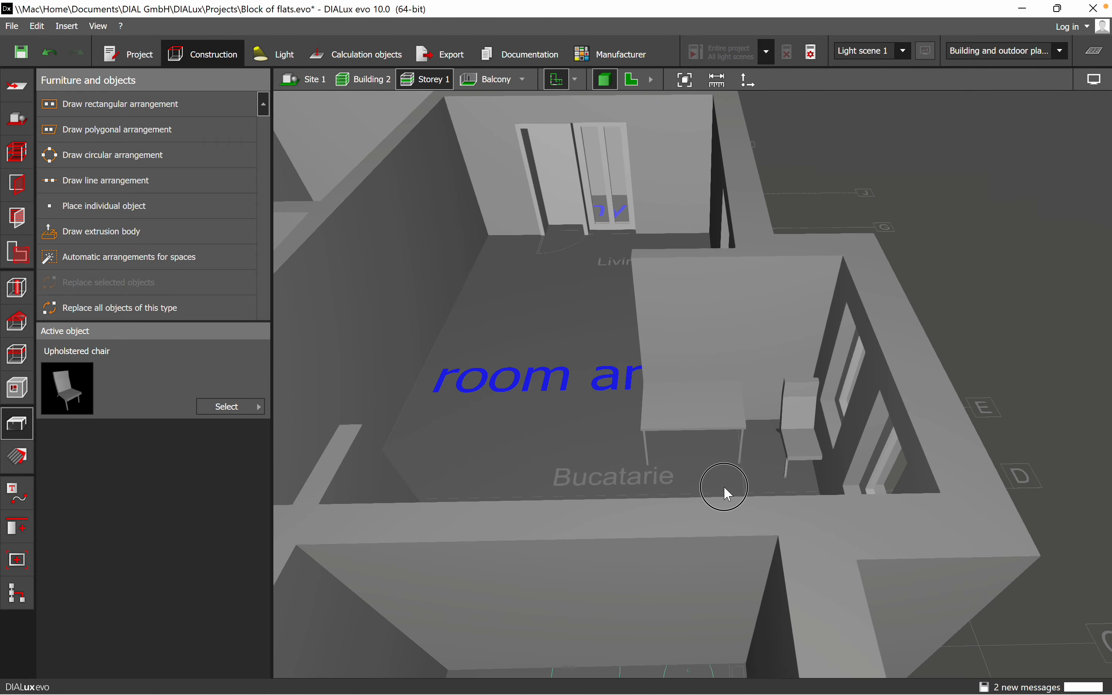
In plan, rotate the chair to -90° so it faces the table and move it to X 45.314, Y -6.855 m
left_click(632, 79)
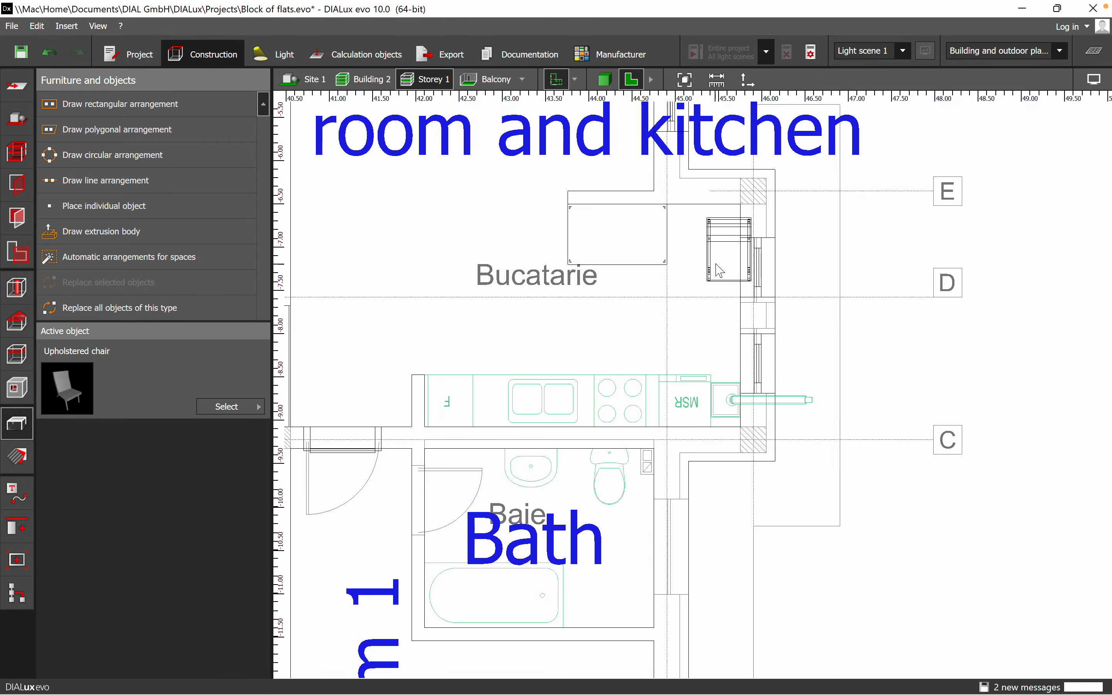
left_click(719, 268)
right_click(718, 268)
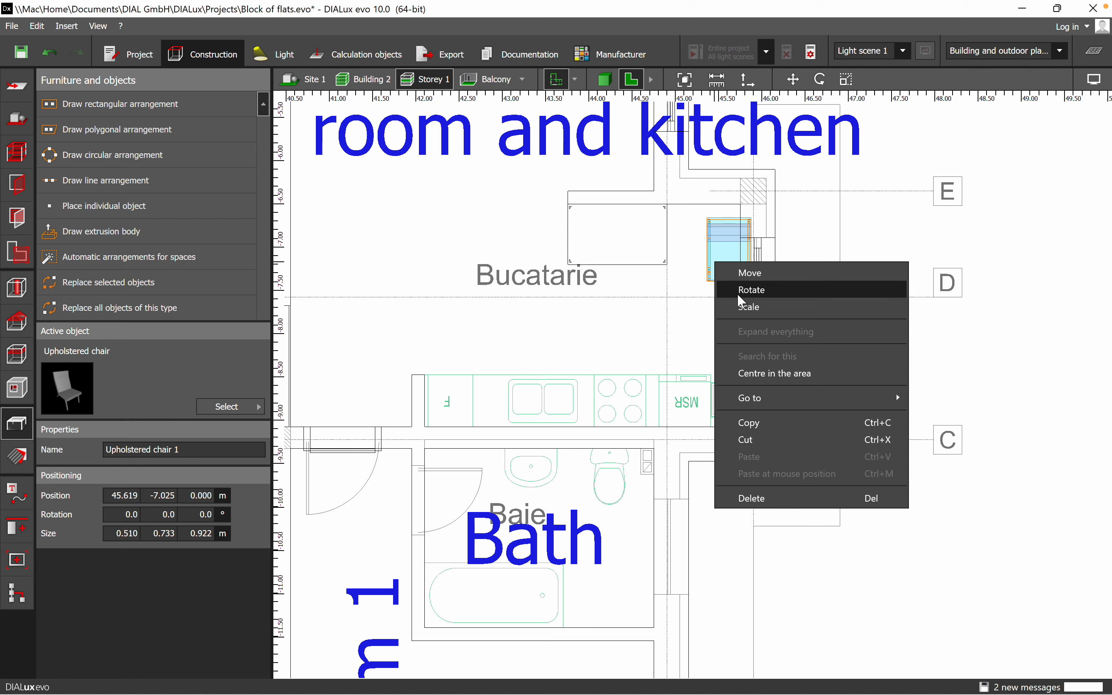
left_click(737, 292)
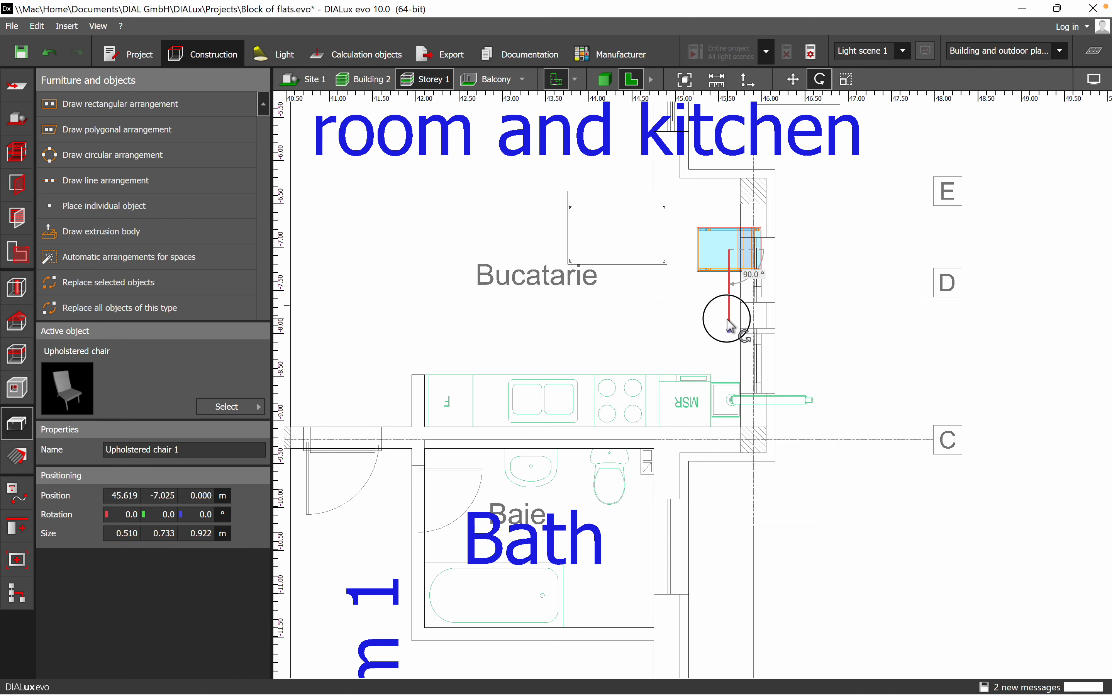
right_click(717, 263)
left_click(737, 264)
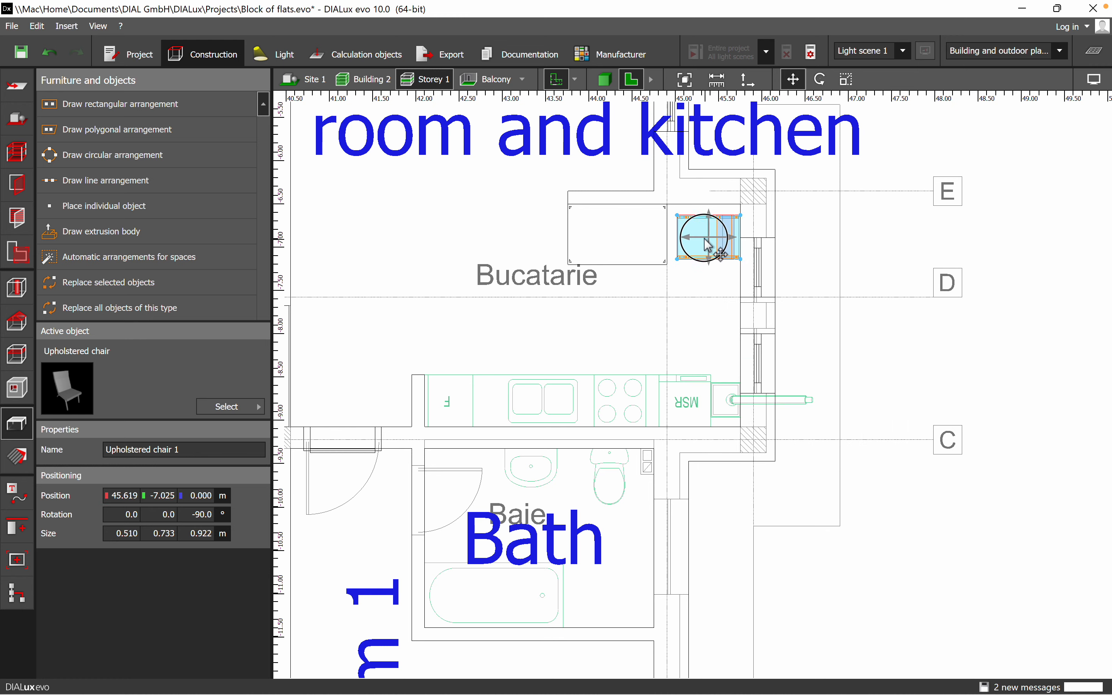
scroll(703, 237, "up", 5)
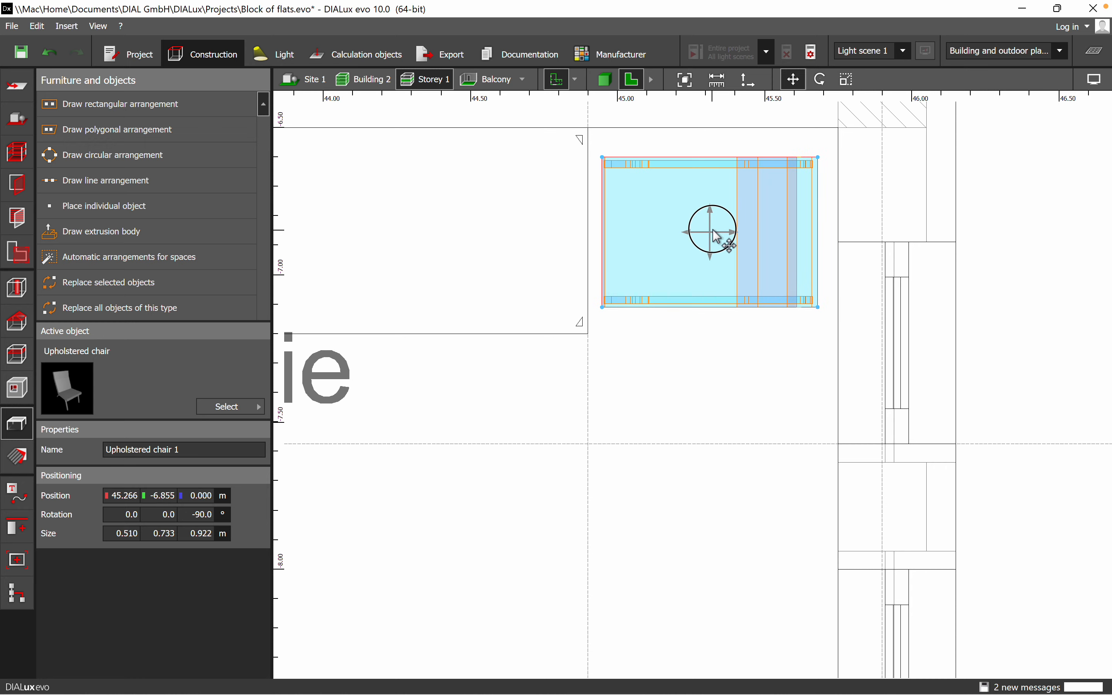
left_click(718, 237)
Copy the chair and paste a second one at the kitchen table's lower edge, at X 44.370, Y -7.399 m
right_click(718, 237)
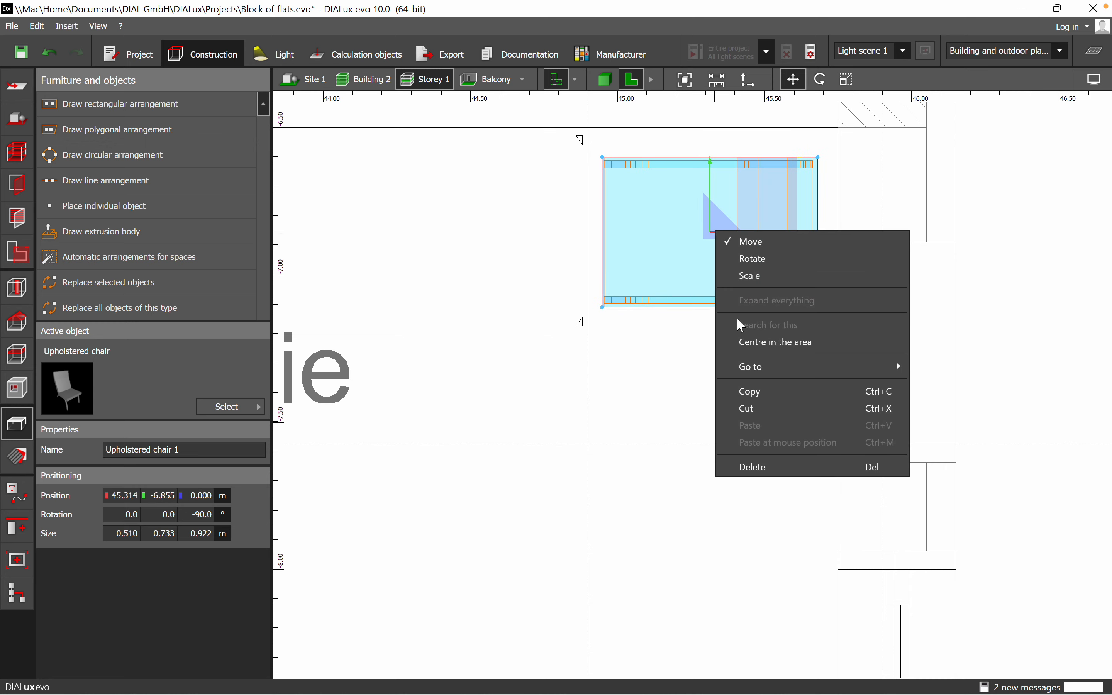
left_click(744, 389)
scroll(692, 318, "down", 4)
right_click_drag(611, 370, 687, 335)
right_click(681, 288)
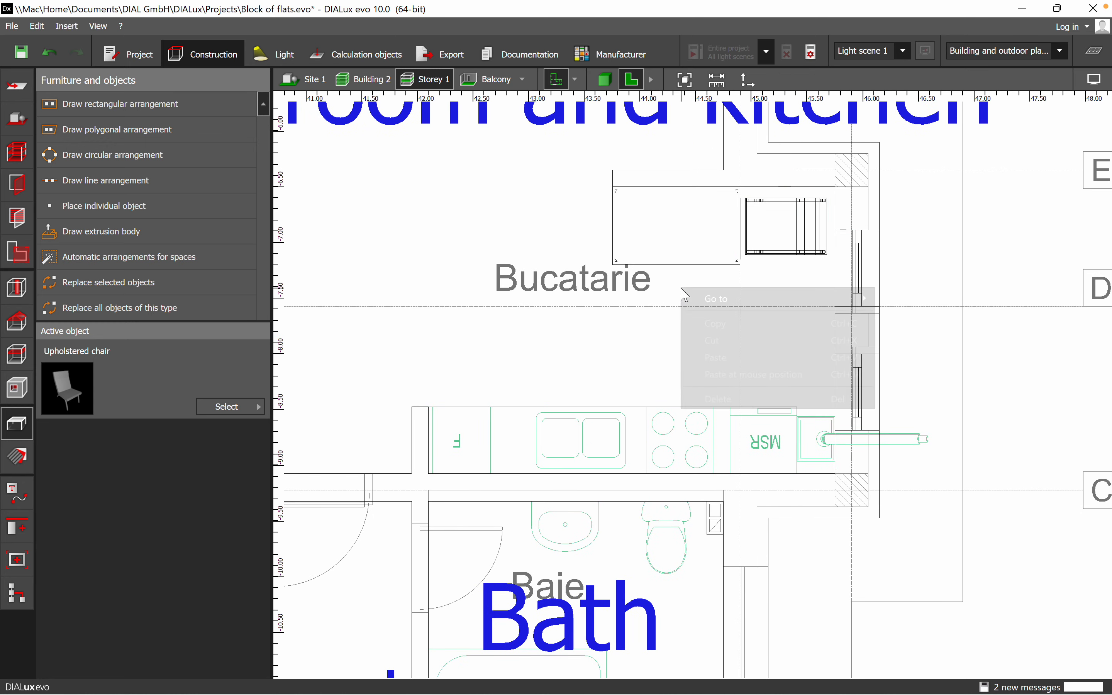
left_click(717, 375)
Rotate the second chair to -180° and move it just clear of the table's lower edge, facing the table
right_click(679, 290)
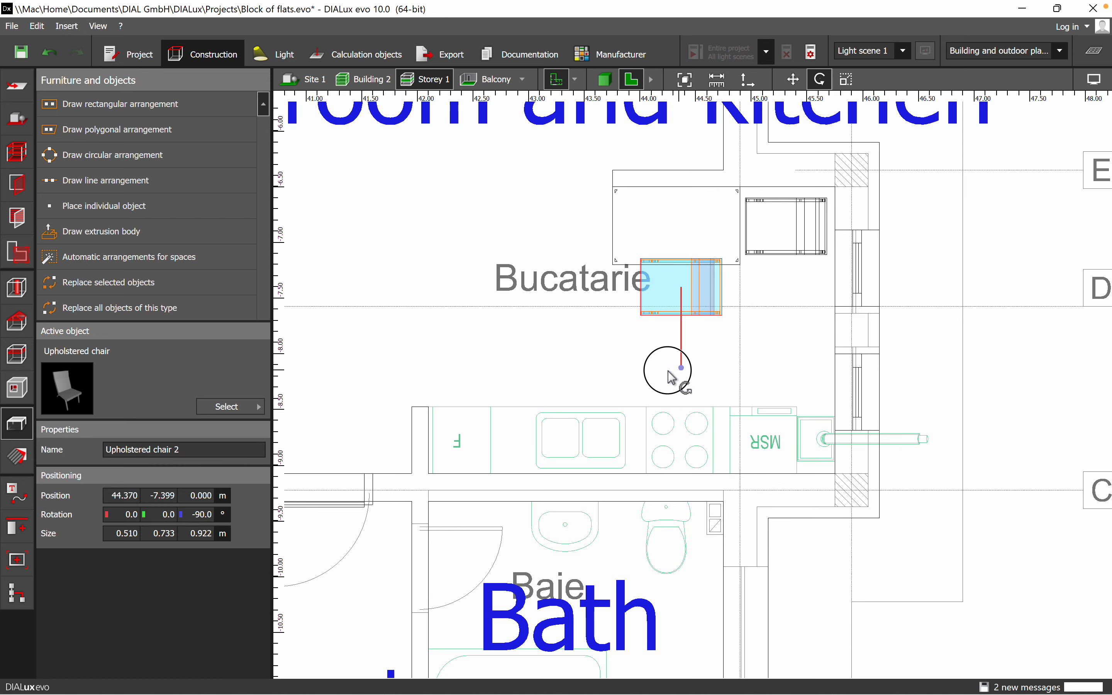
left_click_drag(667, 371, 430, 287)
right_click(699, 289)
left_click(727, 293)
left_click_drag(686, 286, 687, 321)
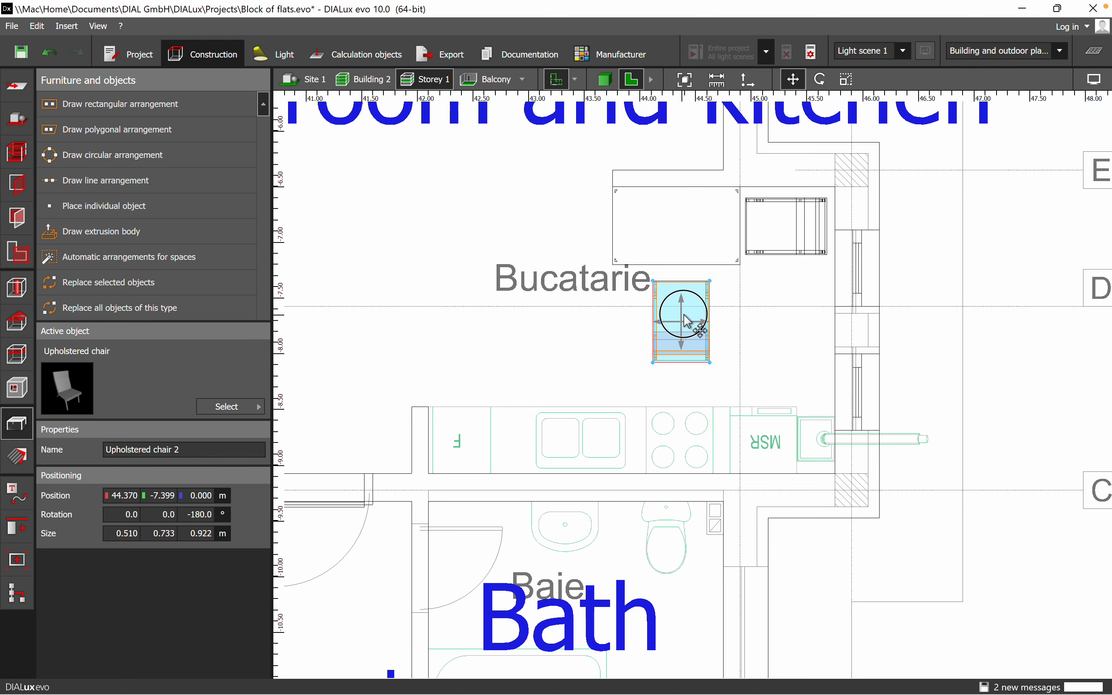
left_click(475, 224)
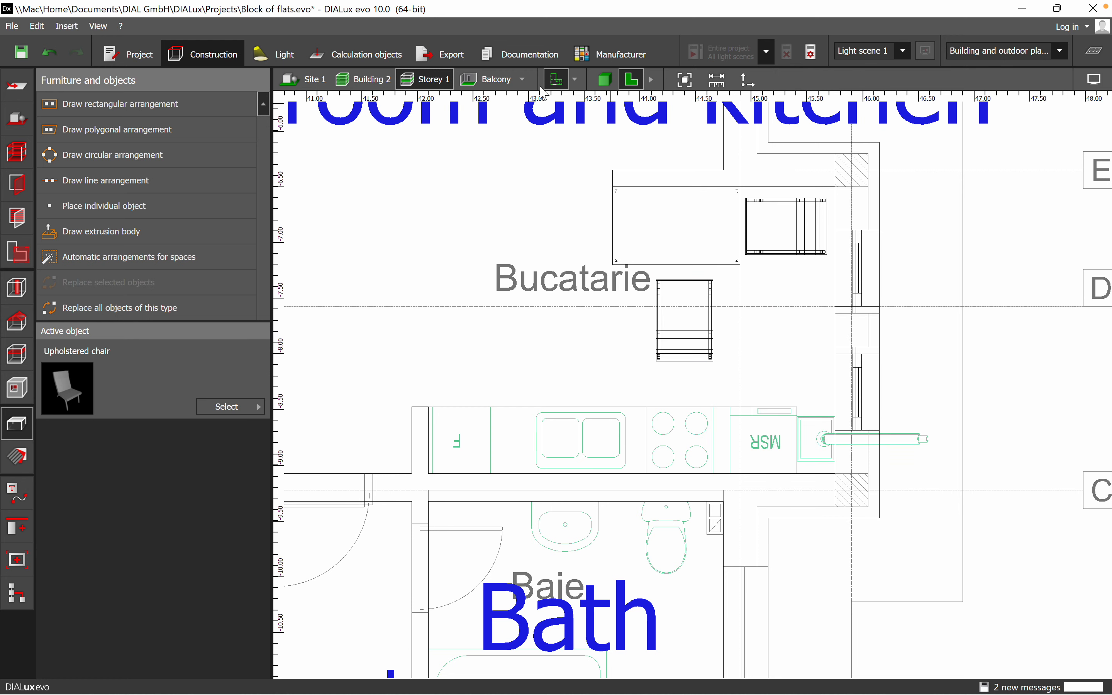
Examine the kitchen table and both chairs in 3D
left_click(604, 79)
scroll(747, 534, "up", 10)
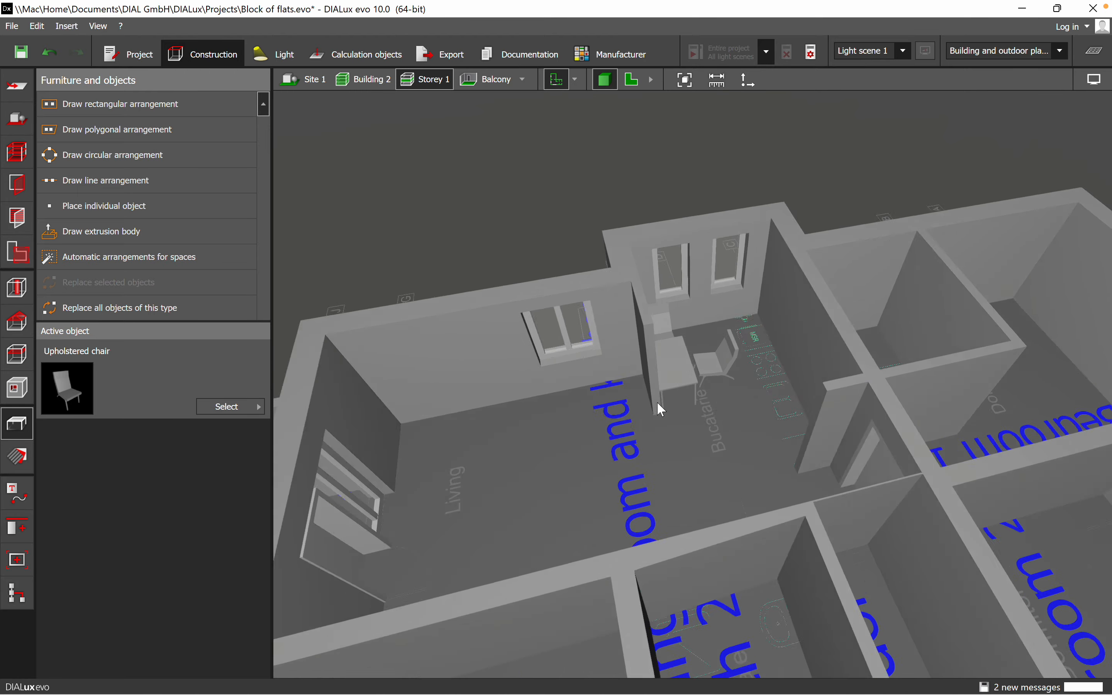
scroll(674, 434, "down", 2)
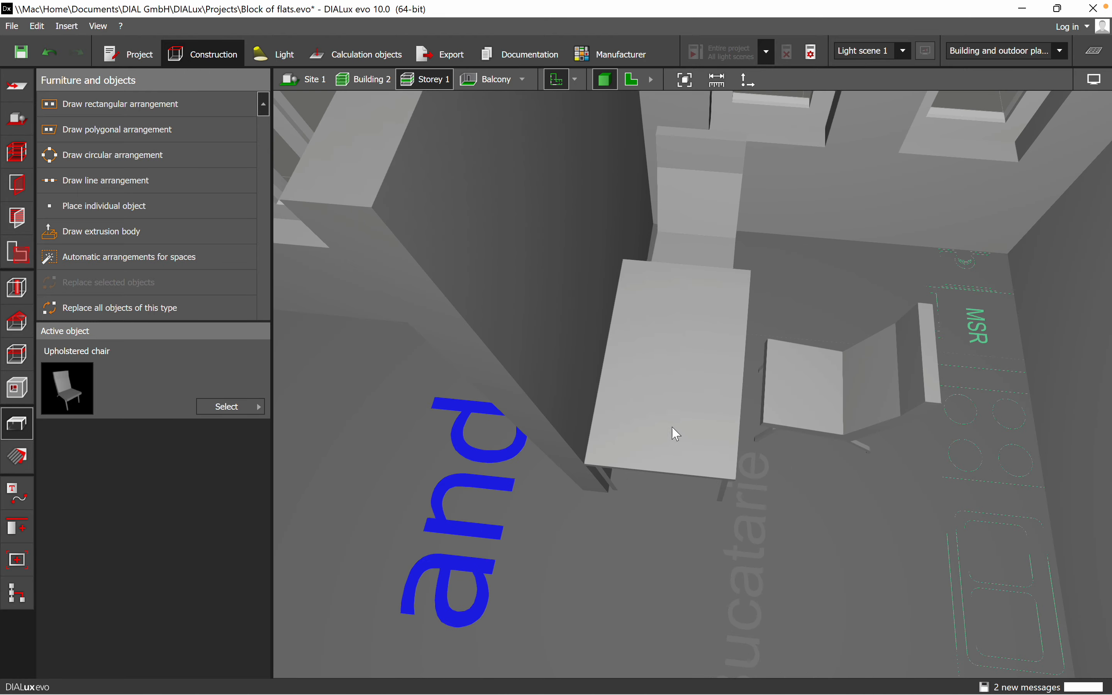
right_click_drag(755, 526, 765, 380)
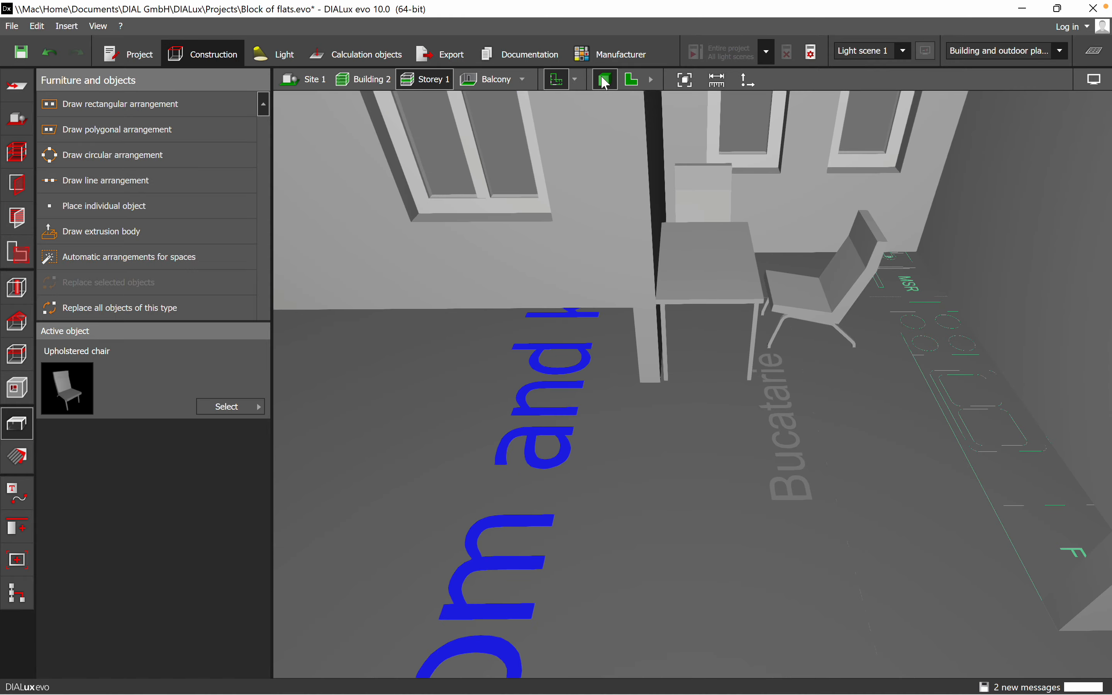
Go to Bedroom 1 in plan and browse the Home furniture objects for a bed
left_click(633, 81)
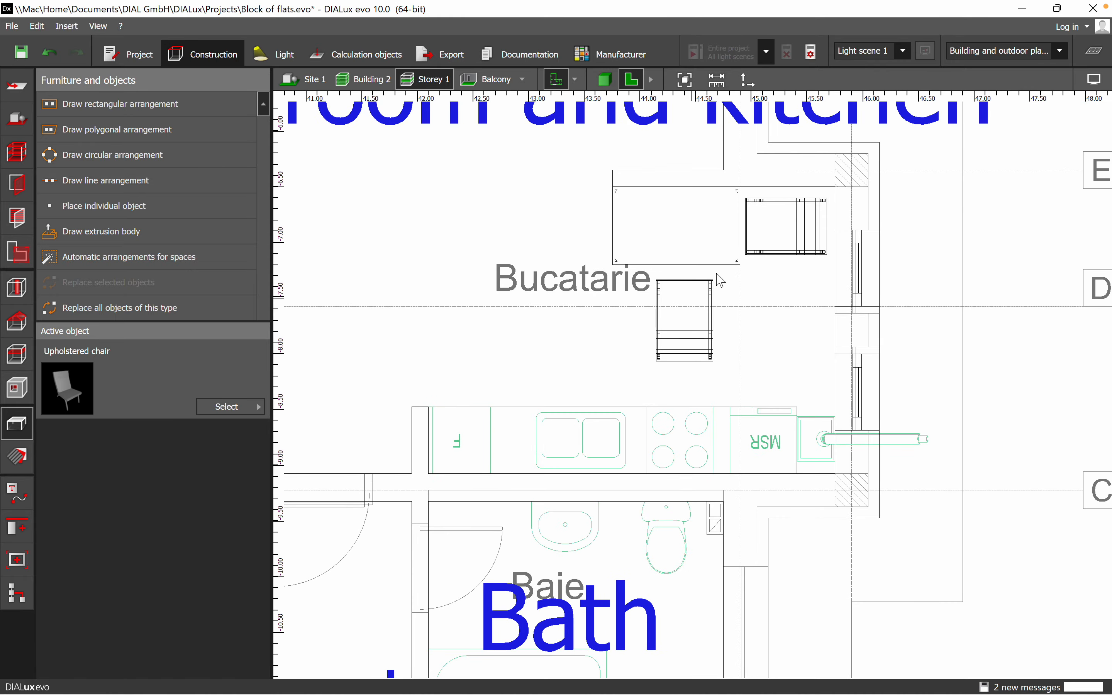
scroll(647, 294, "down", 5)
middle_click_drag(647, 295, 699, 381)
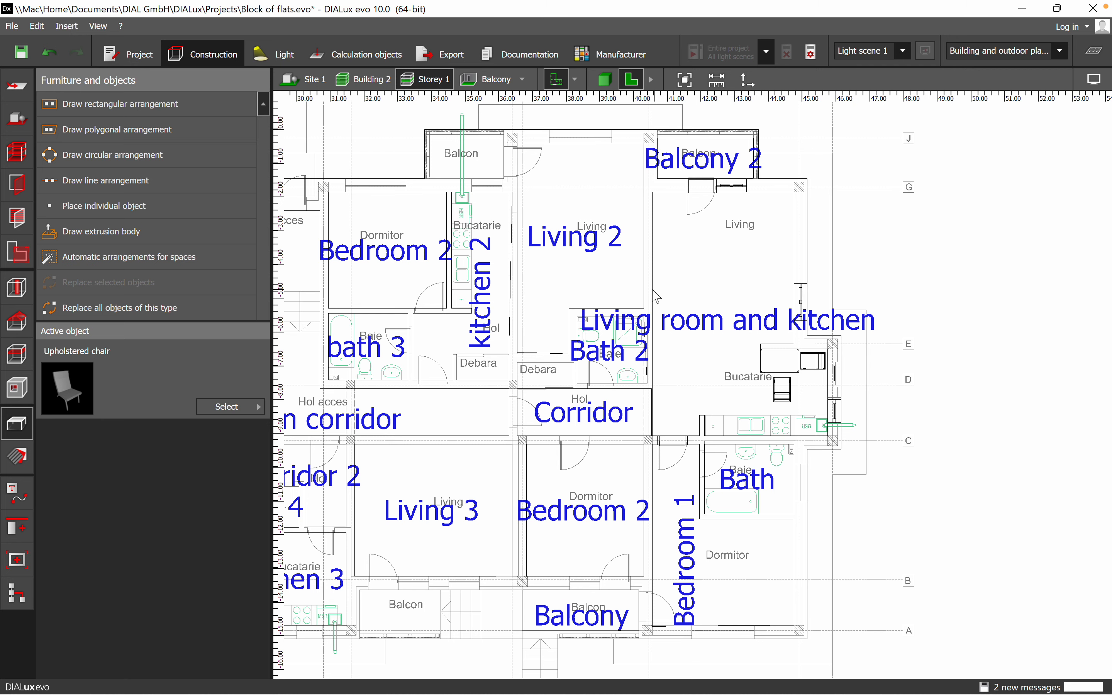
middle_click_drag(670, 521, 601, 226)
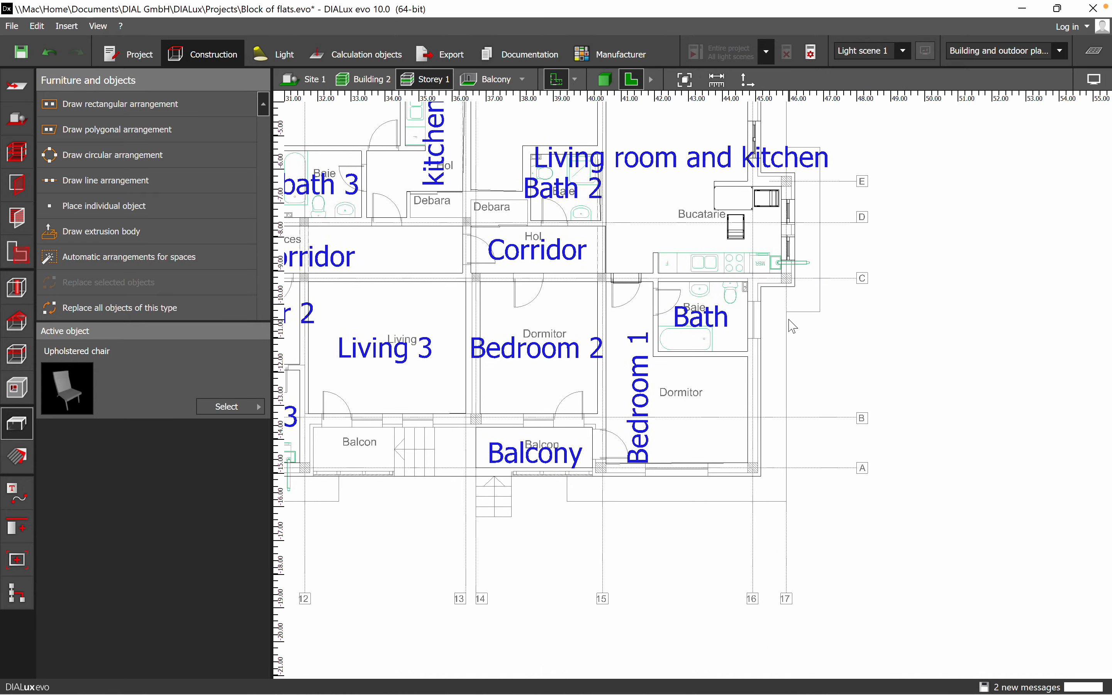
scroll(685, 431, "up", 2)
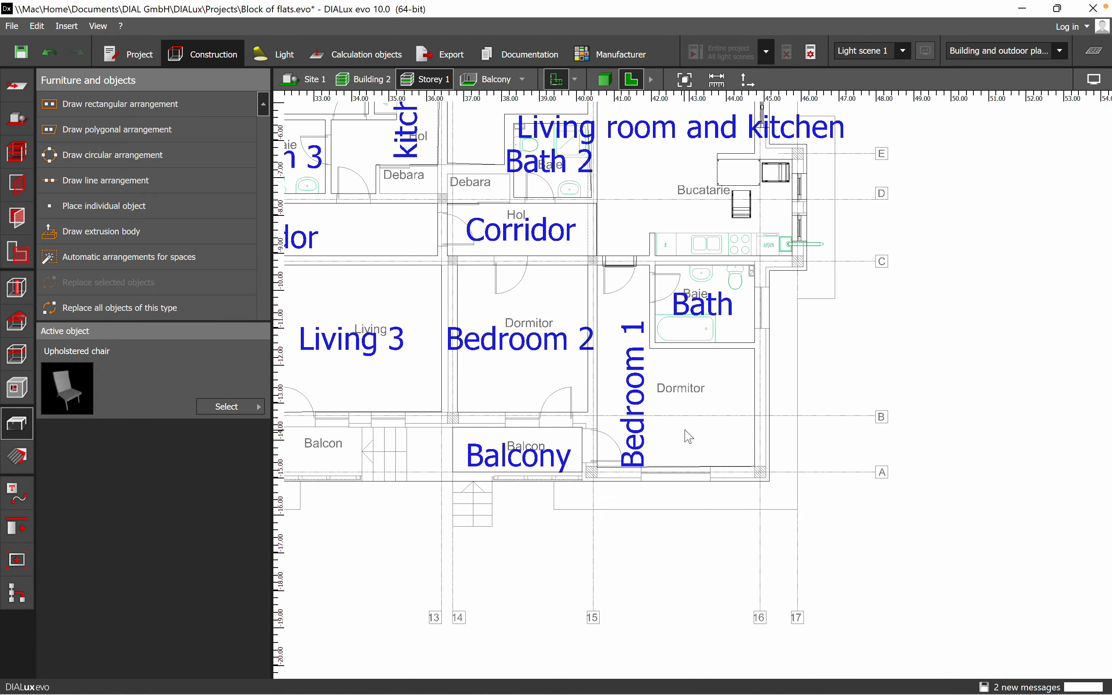
middle_click_drag(693, 347, 556, 353)
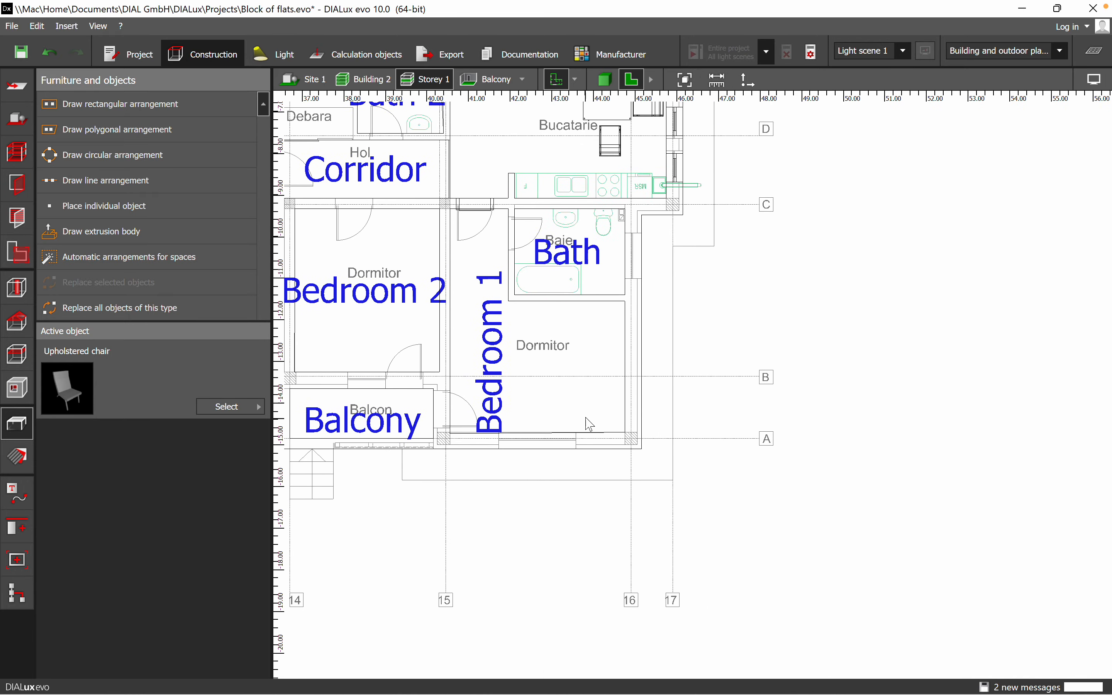
scroll(587, 415, "up", 1)
left_click(229, 406)
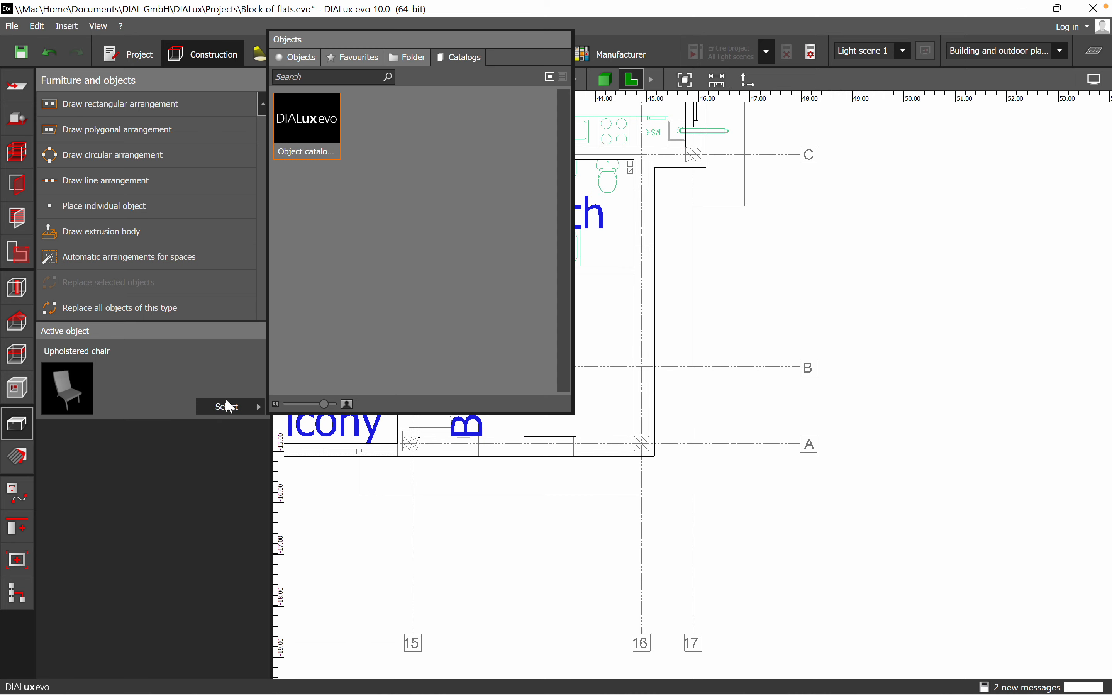
left_click(324, 119)
scroll(566, 385, "down", 3)
scroll(581, 409, "up", 6)
scroll(391, 514, "down", 6)
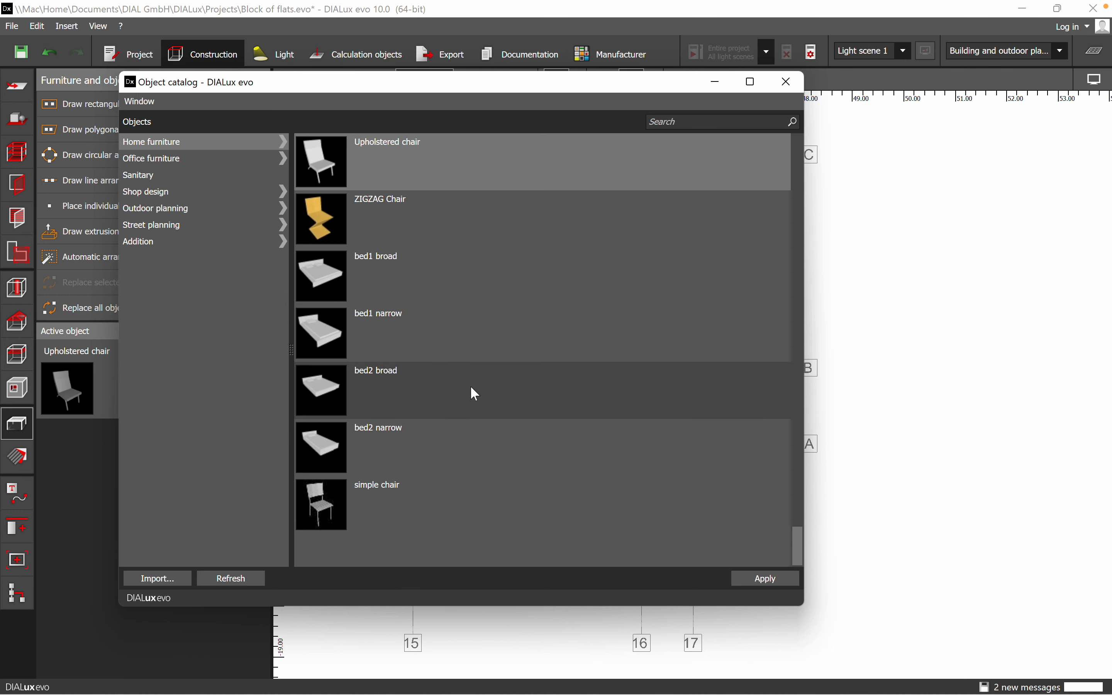
Insert the bed1 broad object at the outer wall of Bedroom 1, at X 44.330, Y -12.981 m
left_click(324, 278)
left_click_drag(498, 93, 298, 82)
left_click_drag(126, 279, 630, 341)
Rotate the bed by 180° so its headboard end faces the outer wall of Bedroom 1
right_click(631, 340)
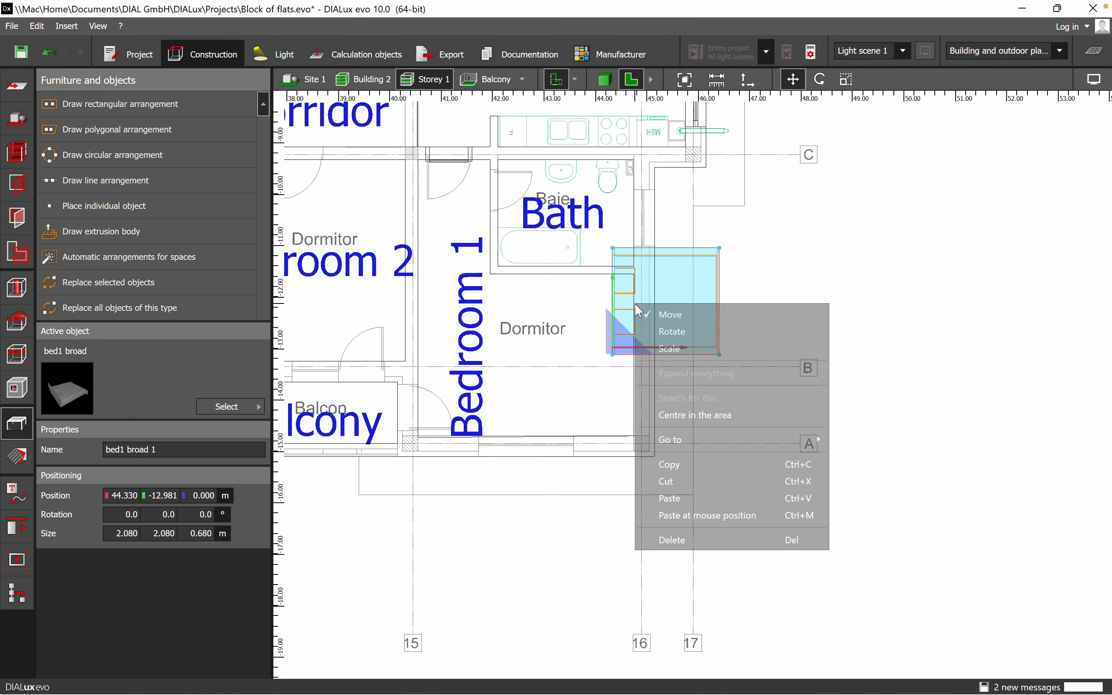
left_click(674, 334)
left_click_drag(696, 344, 432, 357)
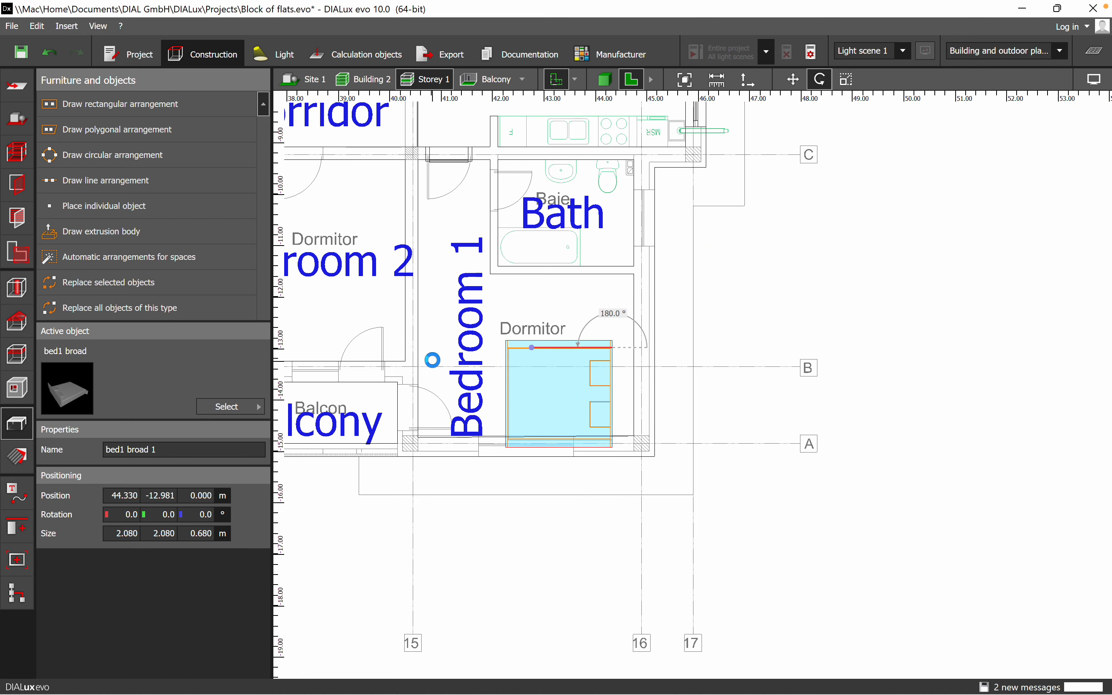
Move the bed against the outer wall of Bedroom 1, to X 44.750, Y -12.169 m
right_click(579, 389)
left_click(619, 393)
left_click_drag(615, 353, 637, 313)
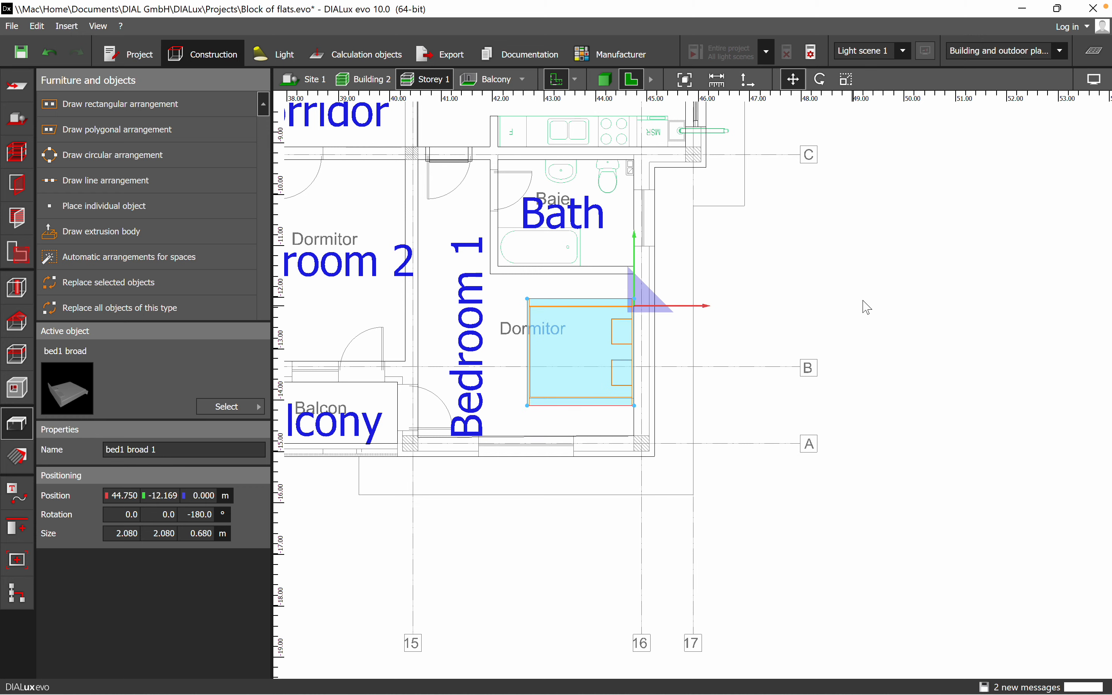
left_click(776, 410)
Examine the bed's placement in Bedroom 1 in 3D
left_click(604, 80)
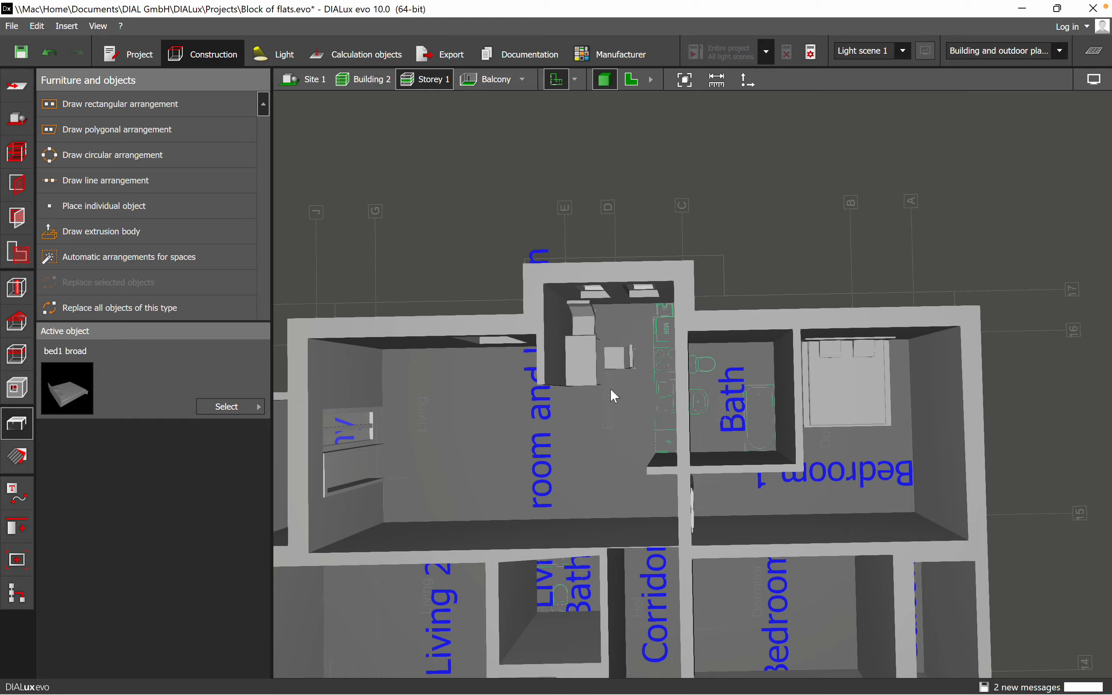
middle_click_drag(610, 390, 688, 361)
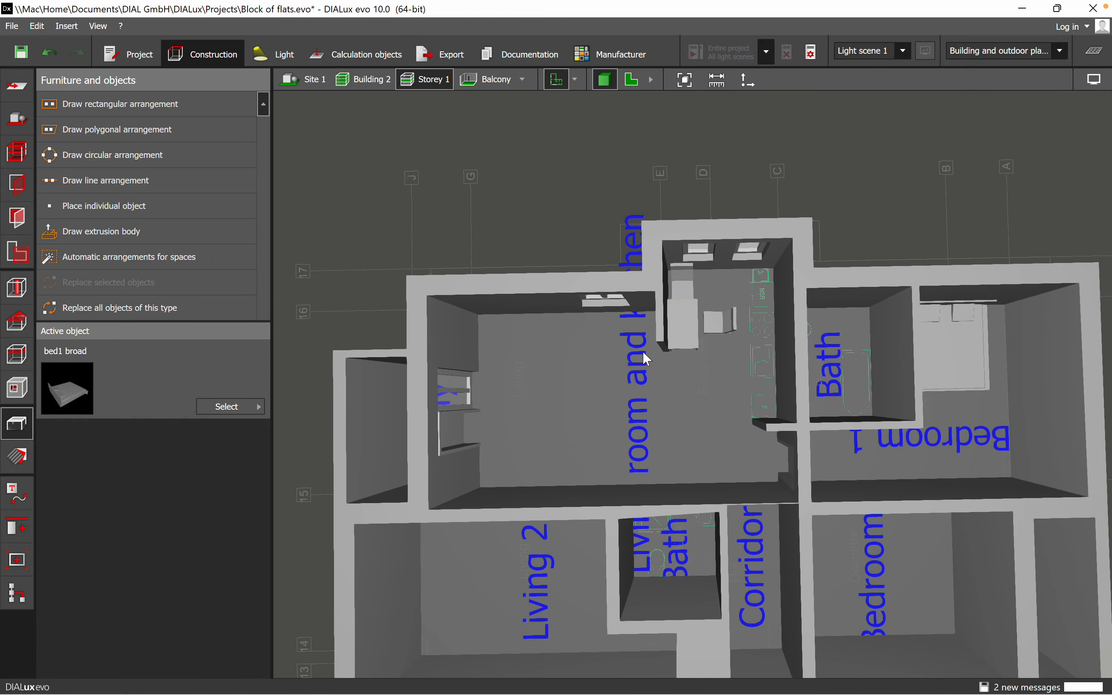
middle_click_drag(670, 411, 449, 346)
scroll(702, 354, "up", 1)
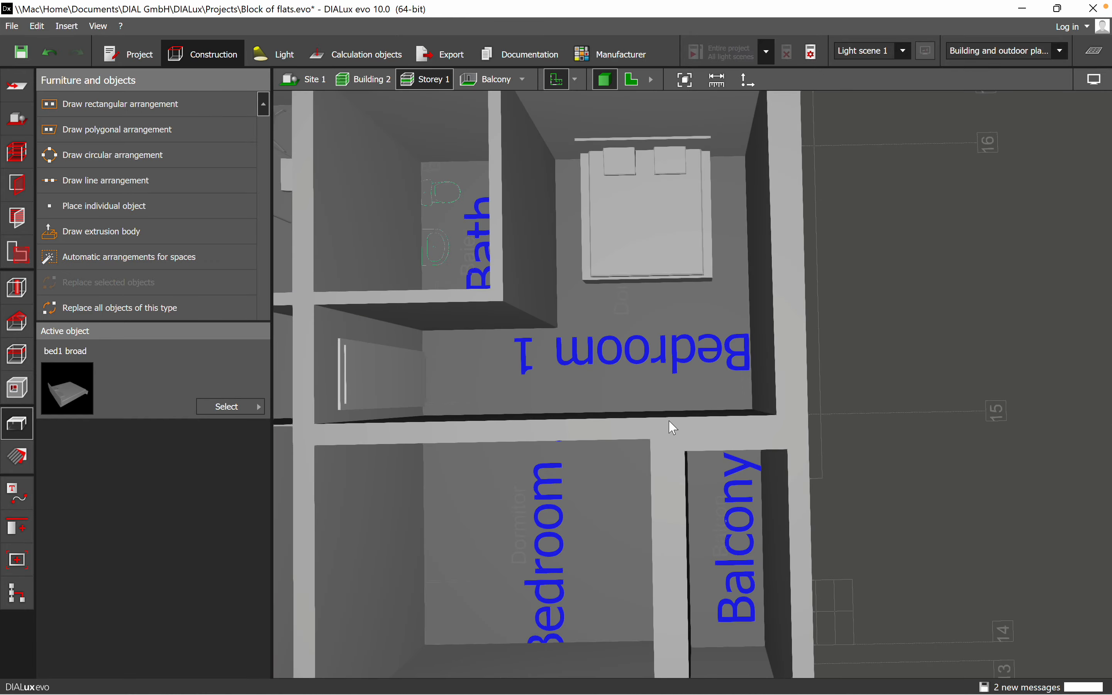
right_click_drag(670, 425, 1107, 586)
middle_click_drag(718, 322, 701, 462)
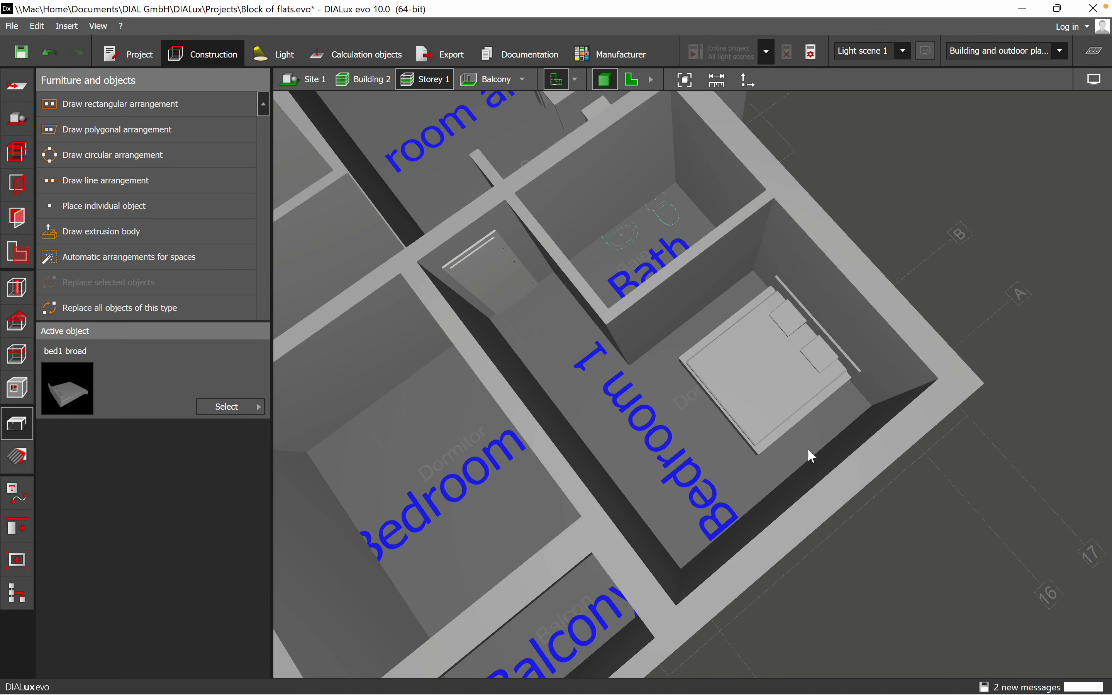
middle_click_drag(699, 512, 670, 484)
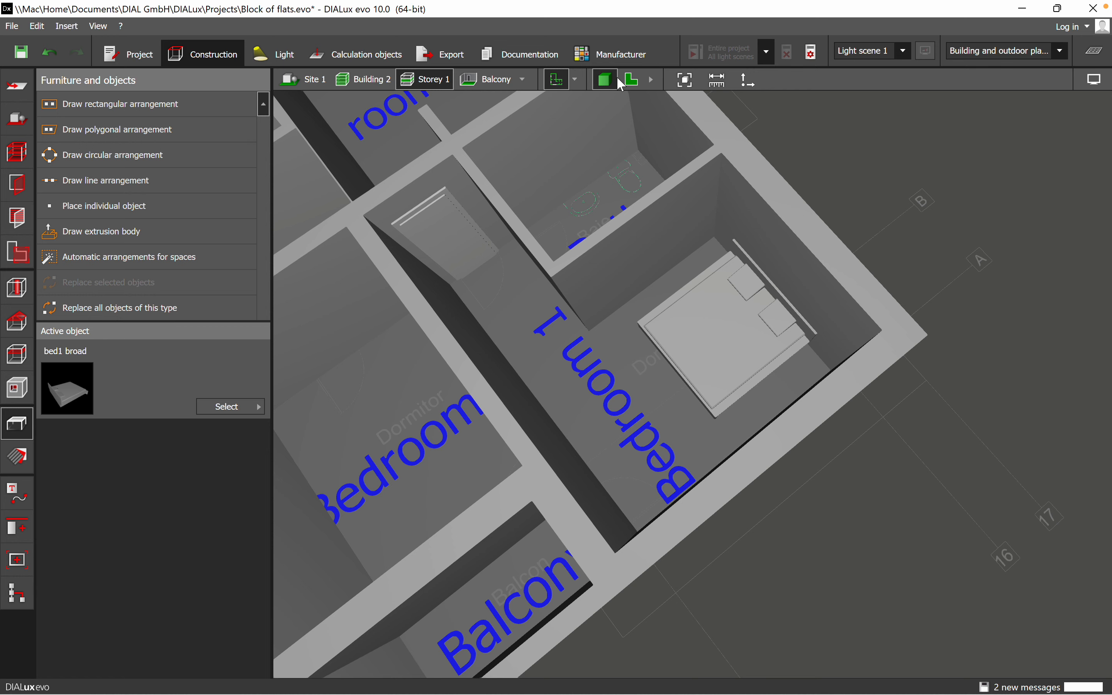
Browse the object catalogue for a sofa and go to the living room and kitchen area in plan
left_click(633, 81)
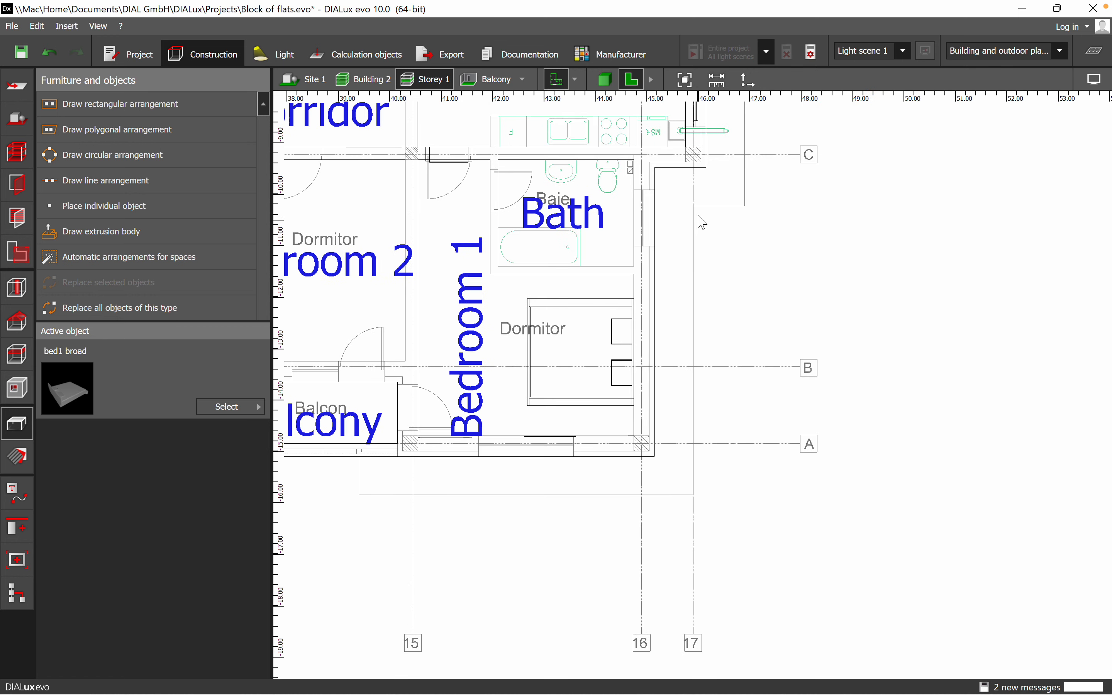
scroll(699, 218, "down", 2)
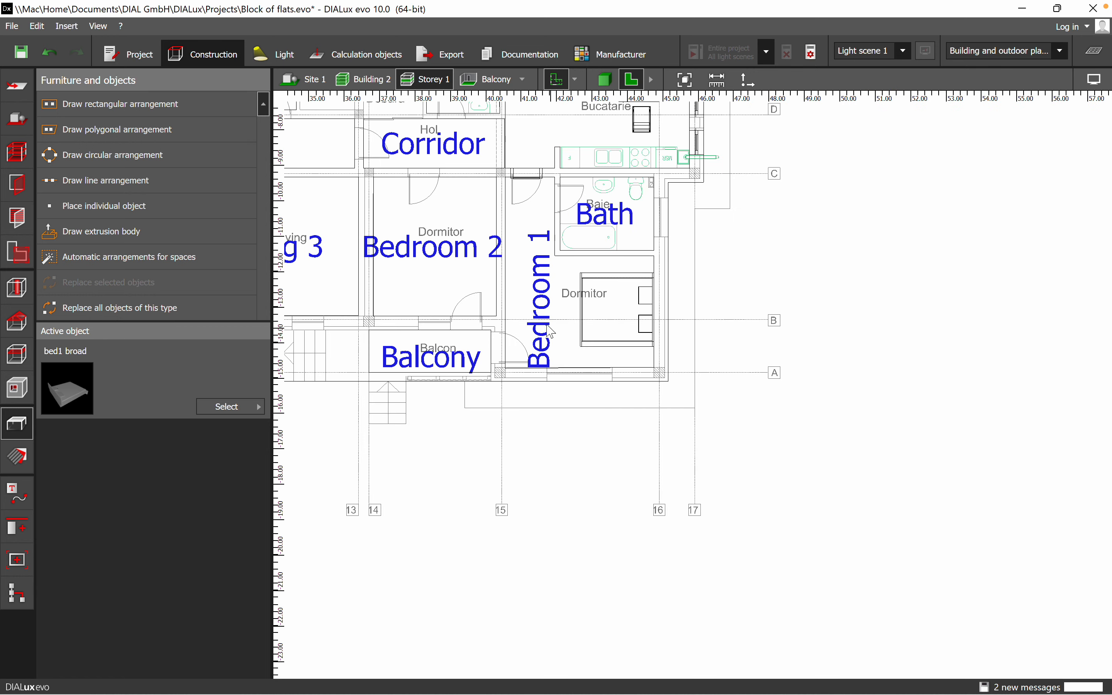
left_click(237, 408)
left_click(323, 128)
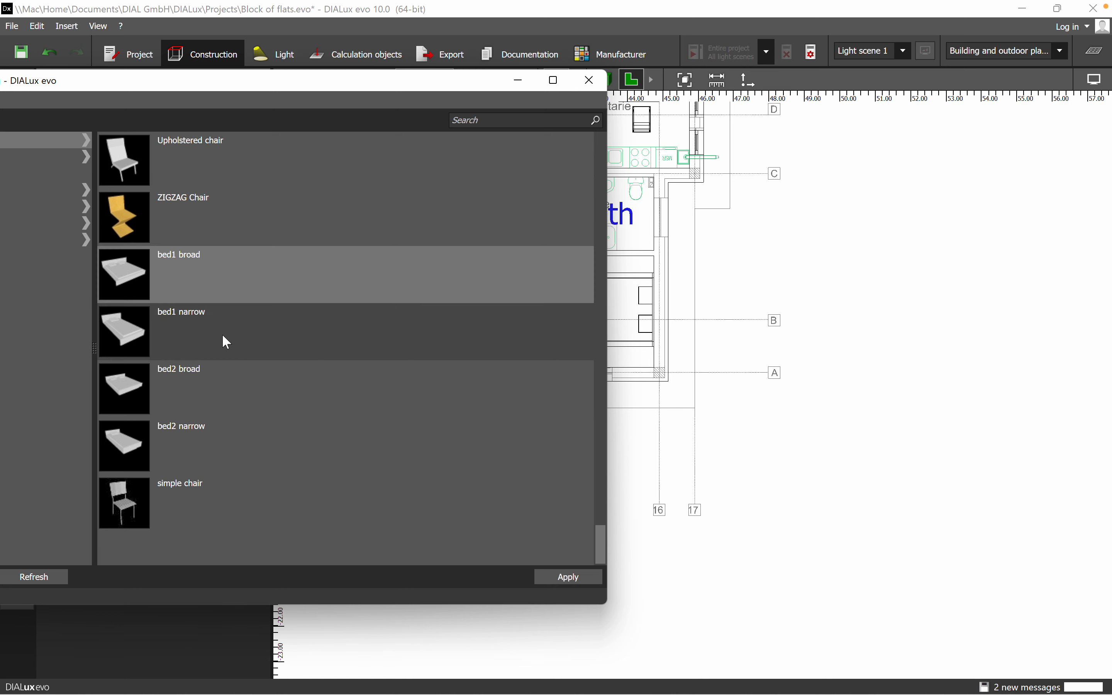
scroll(243, 413, "up", 3)
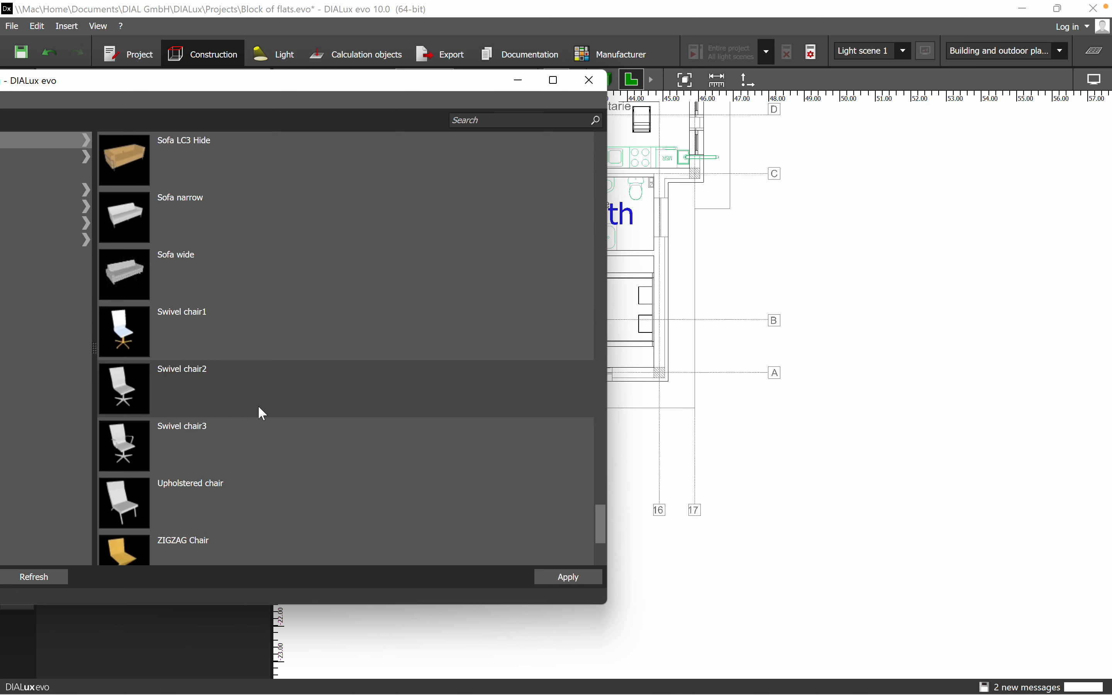
left_click(910, 327)
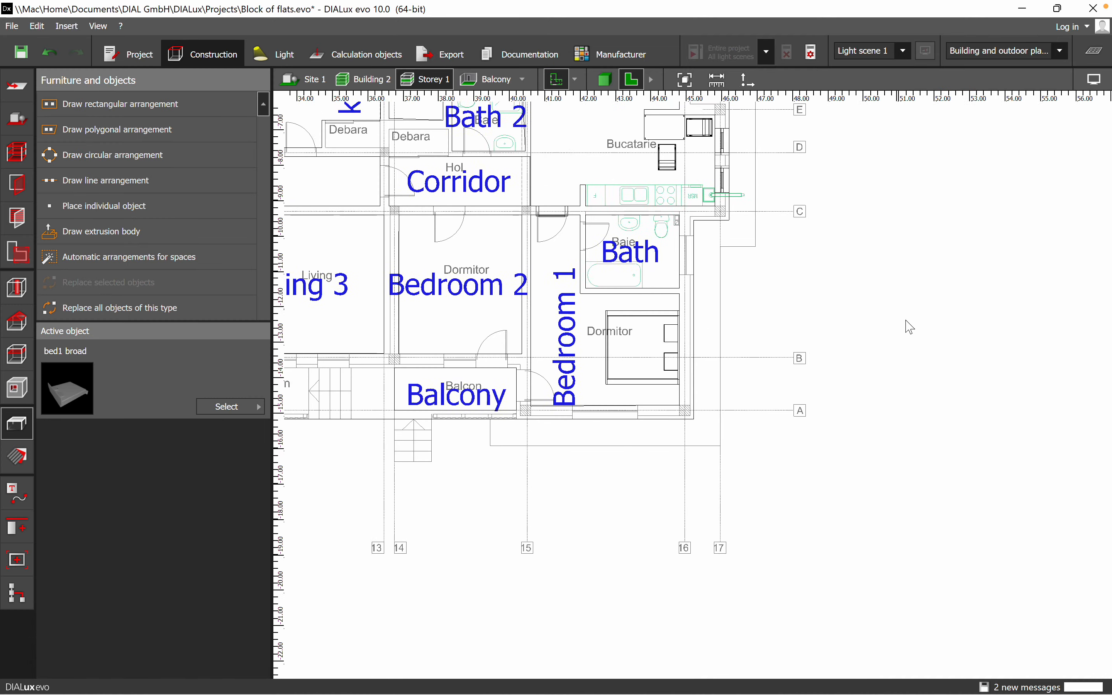
middle_click_drag(905, 321, 916, 337)
scroll(871, 362, "down", 1)
middle_click_drag(696, 232, 648, 382)
scroll(605, 208, "up", 2)
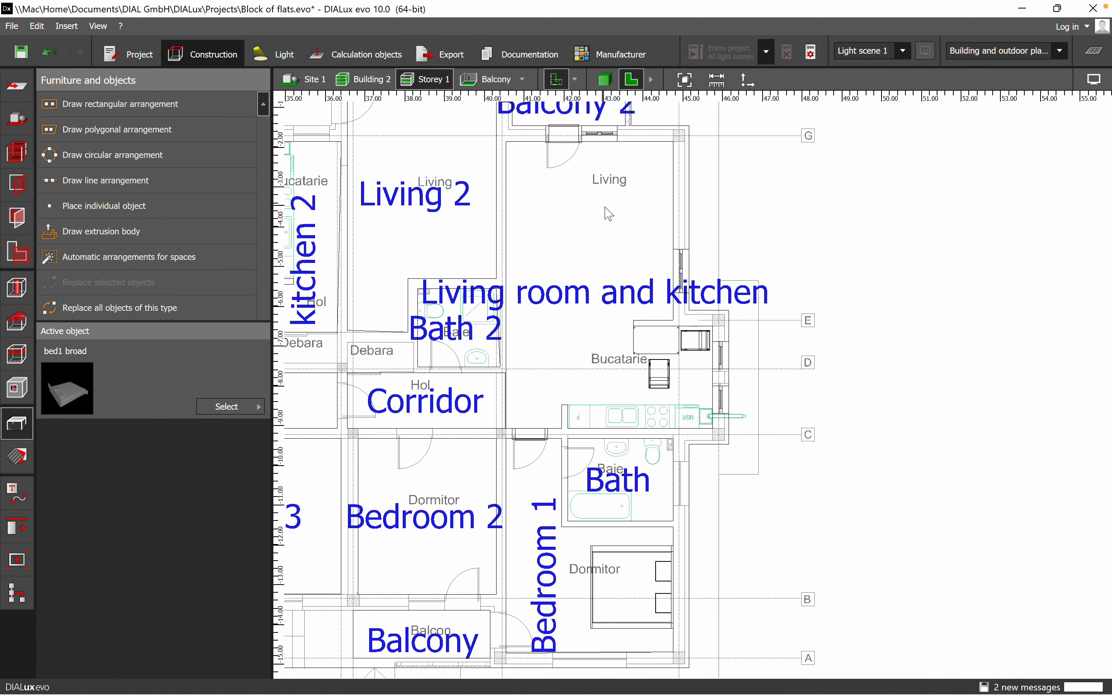
Insert the Sofa wide object in the living room at X 43.749, Y -4.169 m
left_click(230, 407)
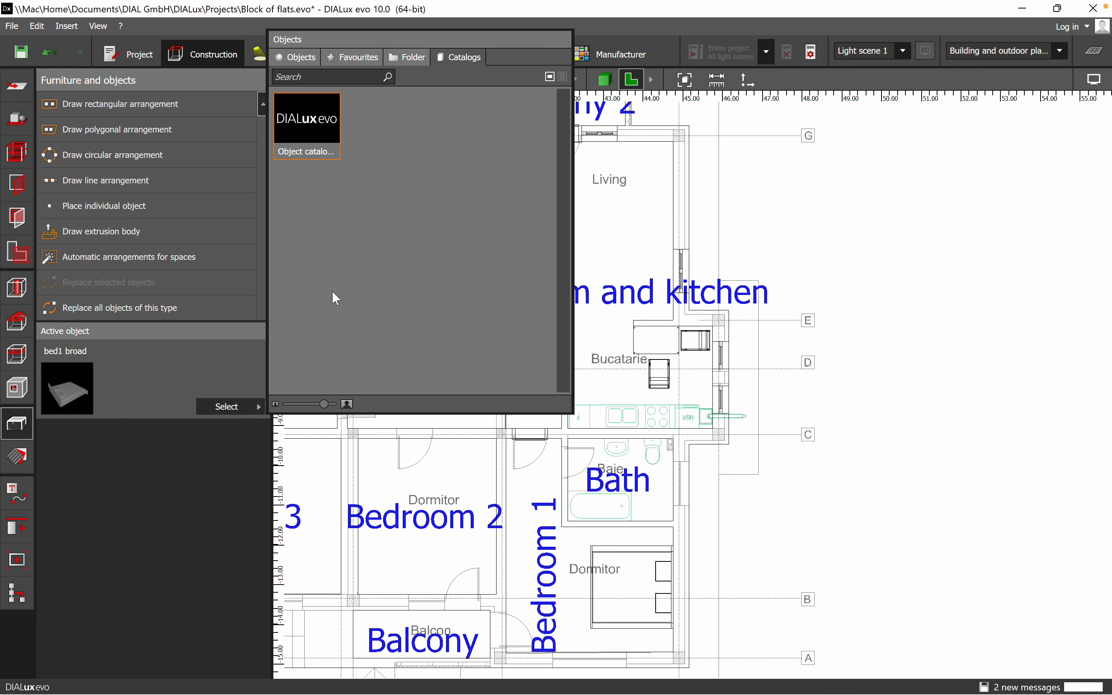
left_click(326, 145)
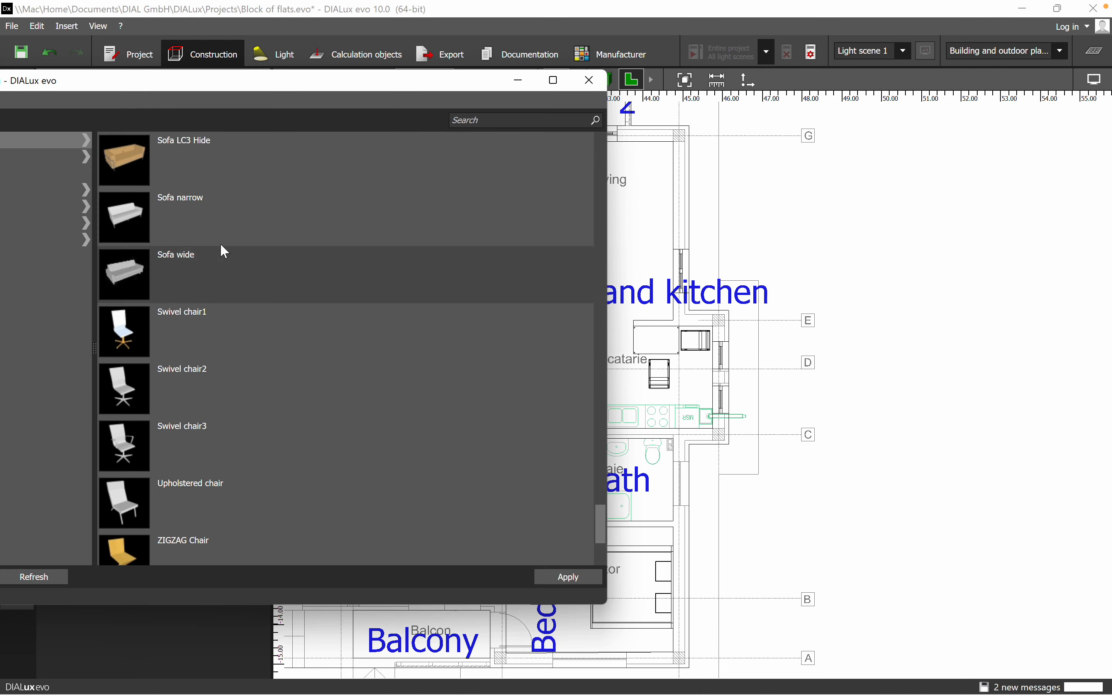
left_click(425, 271)
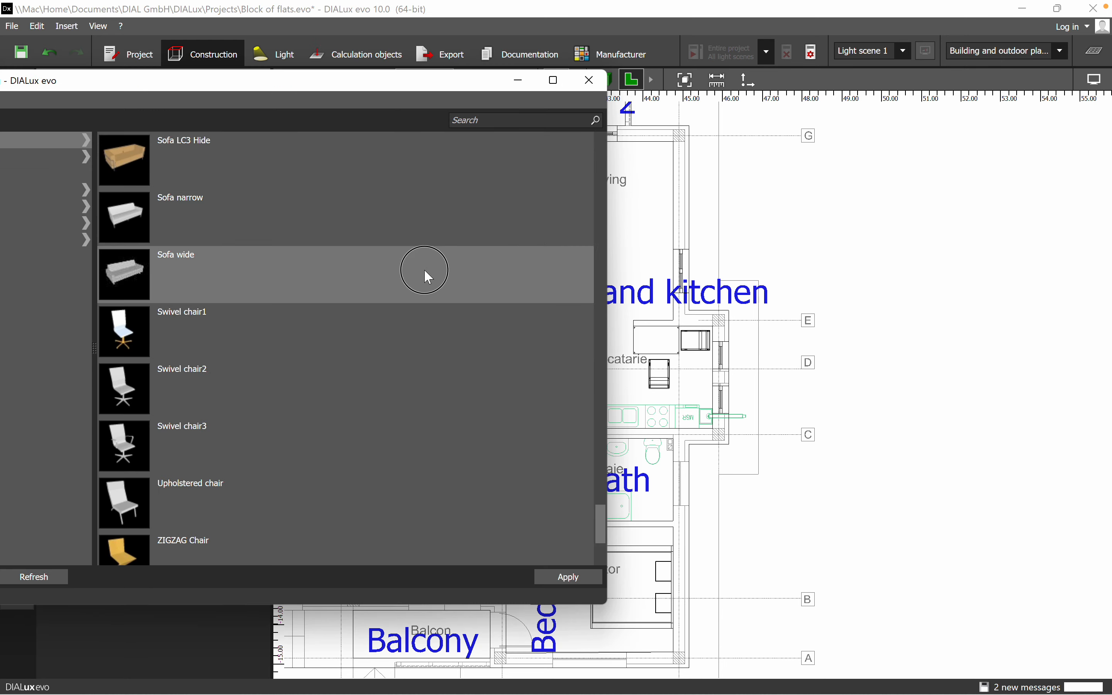
left_click(635, 236)
Rotate the sofa to -90° and move it against the living room's outer wall, to X 44.325, Y -3.284 m
right_click(633, 243)
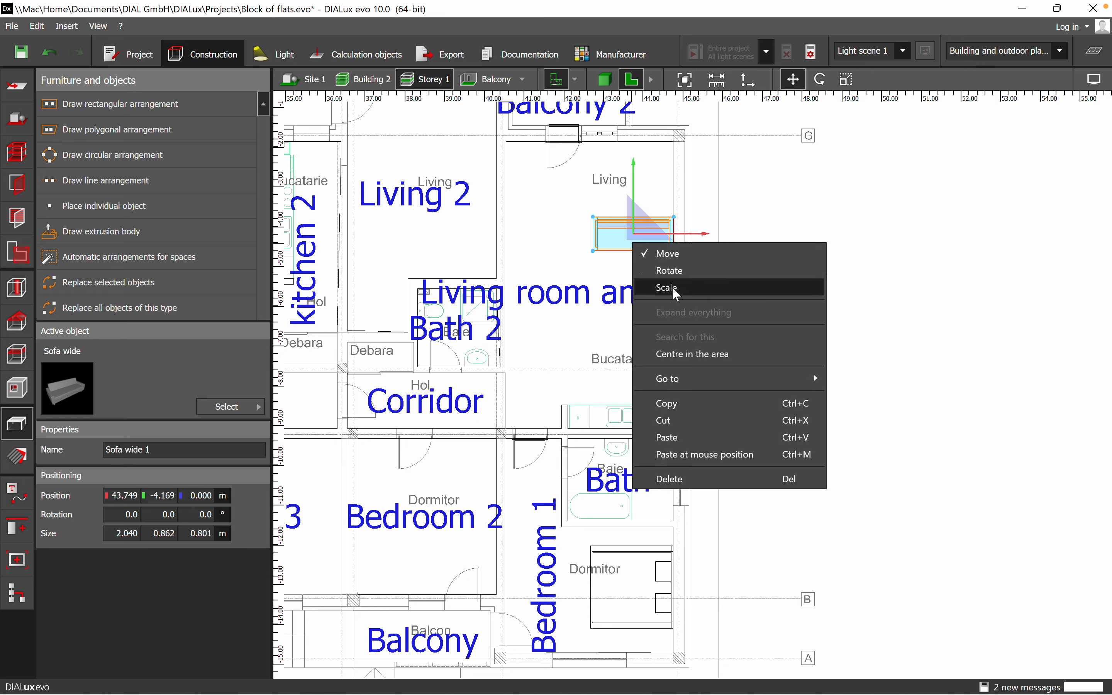
left_click(670, 271)
left_click_drag(714, 234, 630, 324)
right_click(629, 234)
left_click(644, 239)
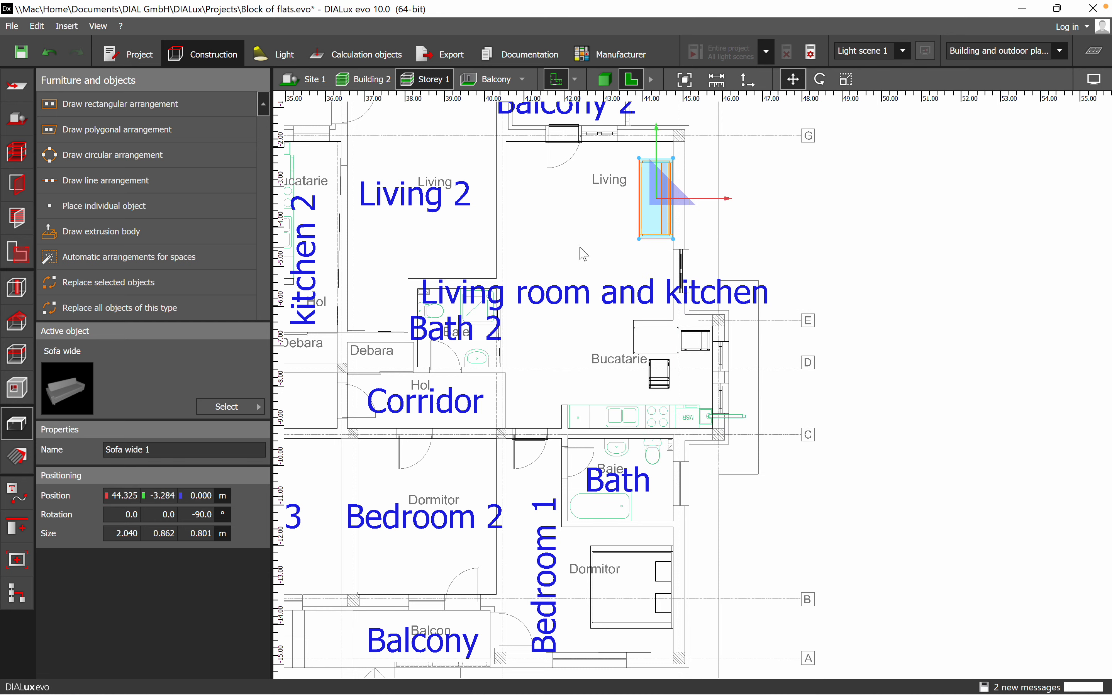
left_click(583, 254)
Examine the sofa against the living room wall in 3D
left_click(603, 85)
right_click_drag(565, 348, 673, 335)
scroll(672, 335, "down", 3)
middle_click_drag(672, 335, 772, 363)
right_click_drag(775, 369, 742, 317)
scroll(625, 312, "up", 10)
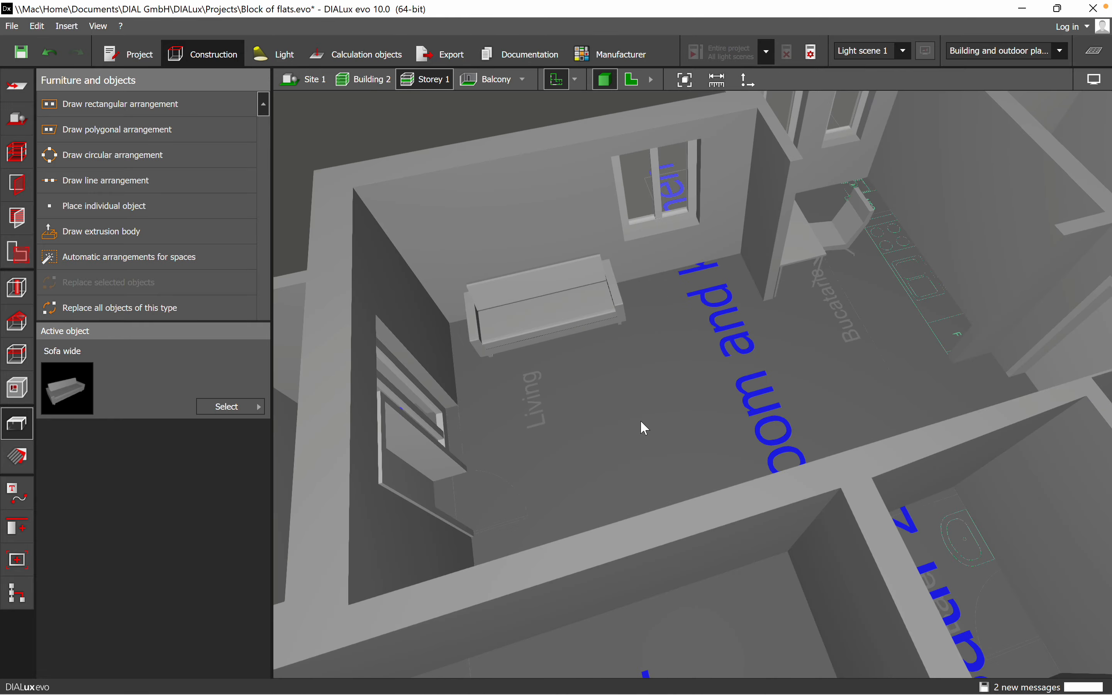
Examine the whole furnished flat in 3D, covering the living room, kitchen and Bedroom 1
scroll(616, 423, "down", 5)
right_click_drag(587, 419, 544, 415)
scroll(540, 408, "up", 1)
middle_click_drag(744, 416, 796, 475)
scroll(606, 426, "down", 2)
middle_click_drag(691, 500, 697, 294)
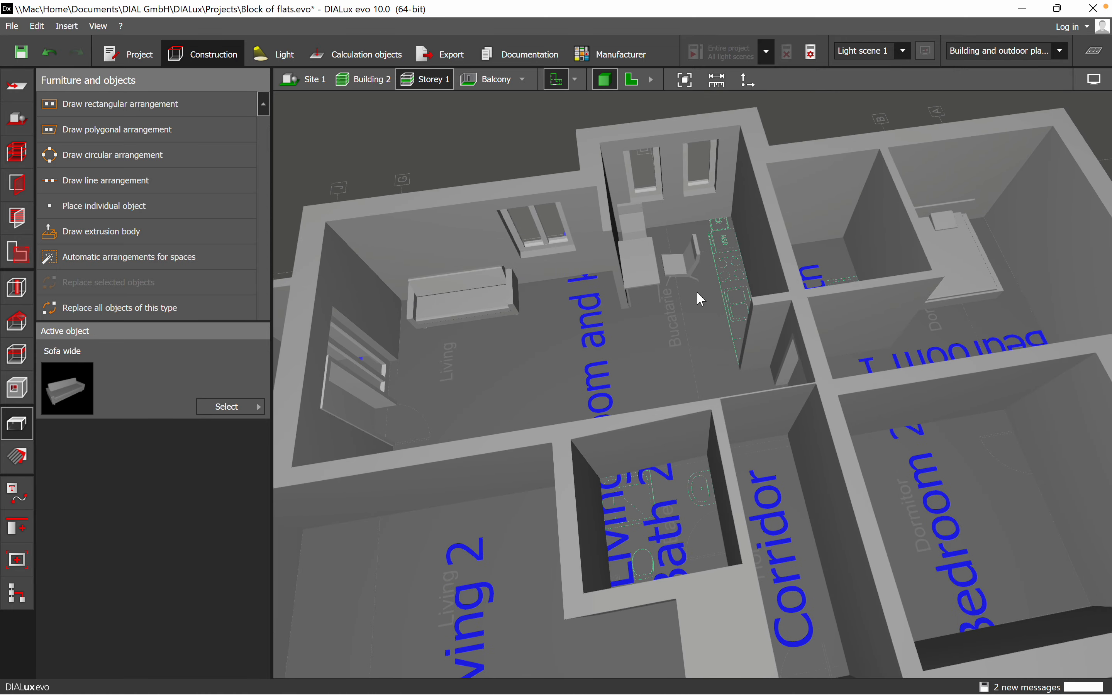
left_click_drag(734, 372, 557, 309)
left_click_drag(759, 499, 818, 590)
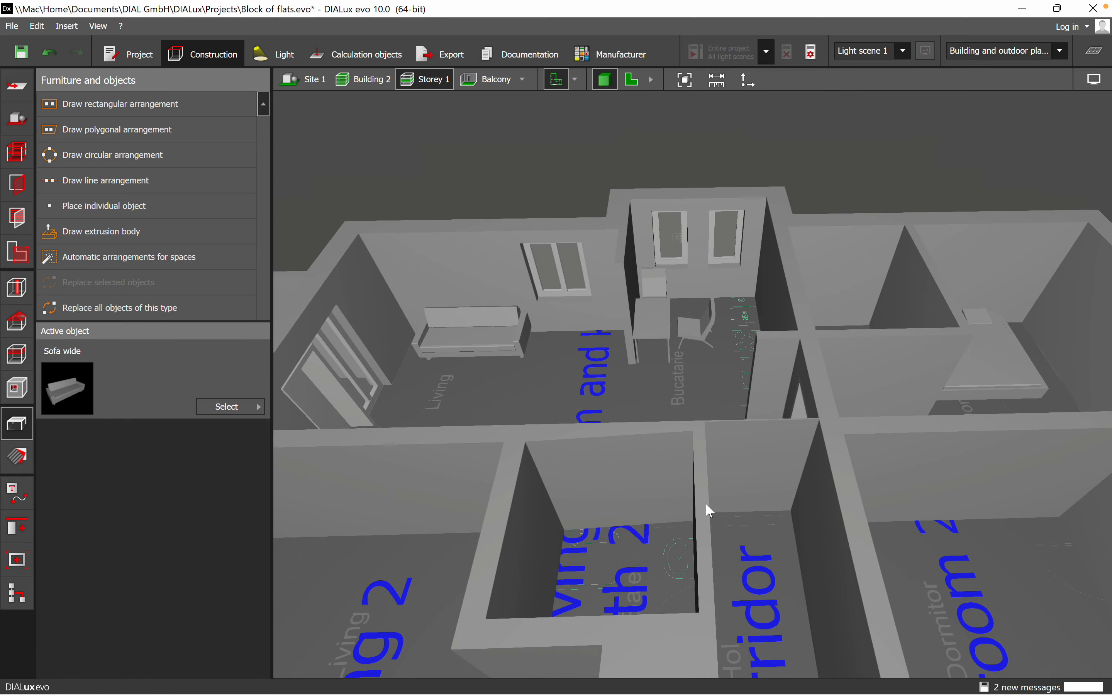
middle_click_drag(705, 502, 746, 568)
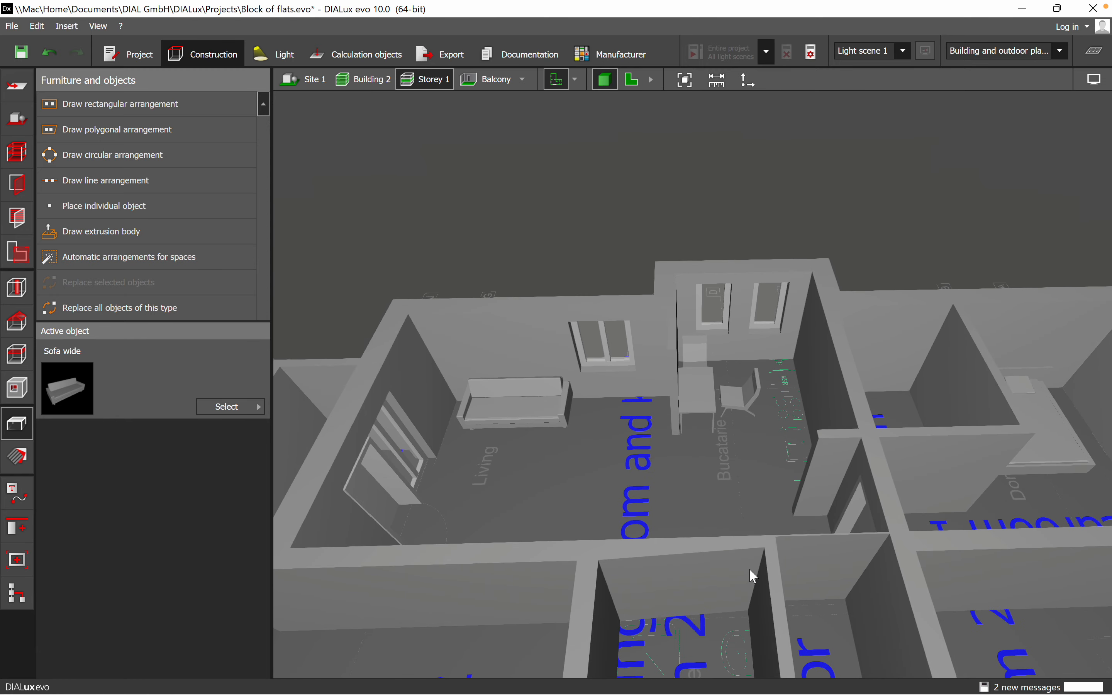